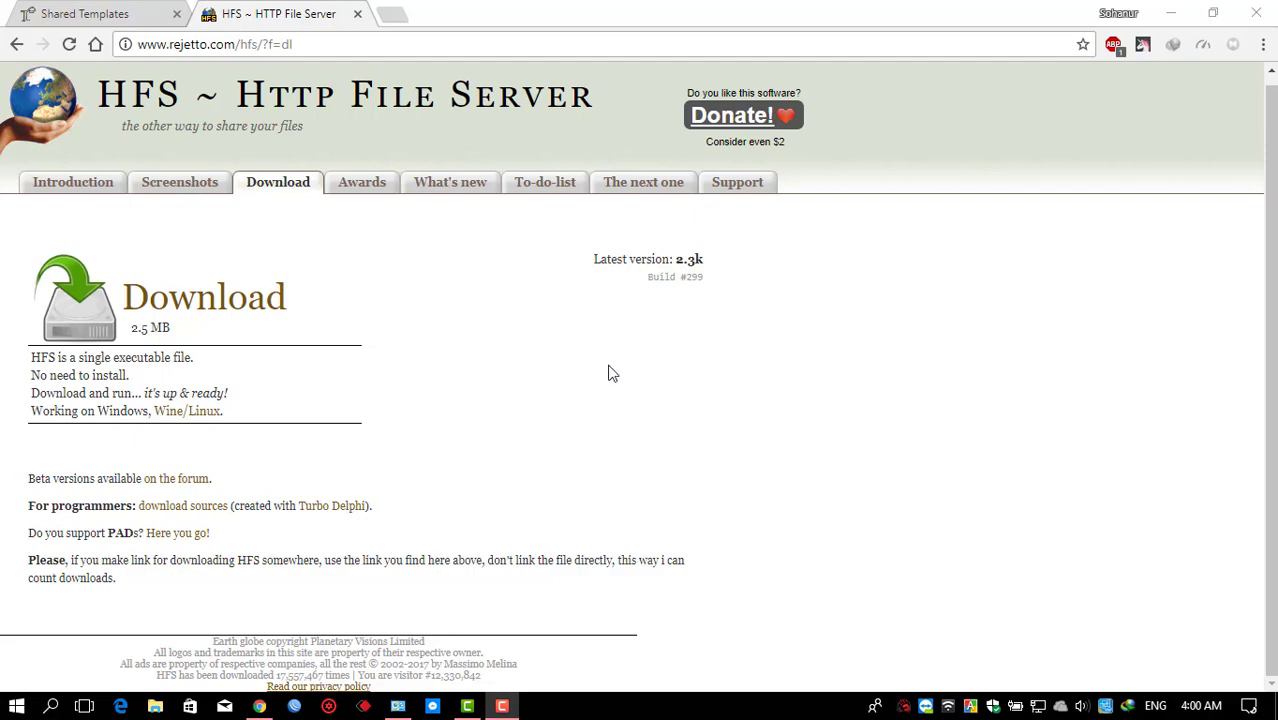
Snap the browser to the right half of the desktop and download HFS from its download page.
drag(665, 15, 1276, 150)
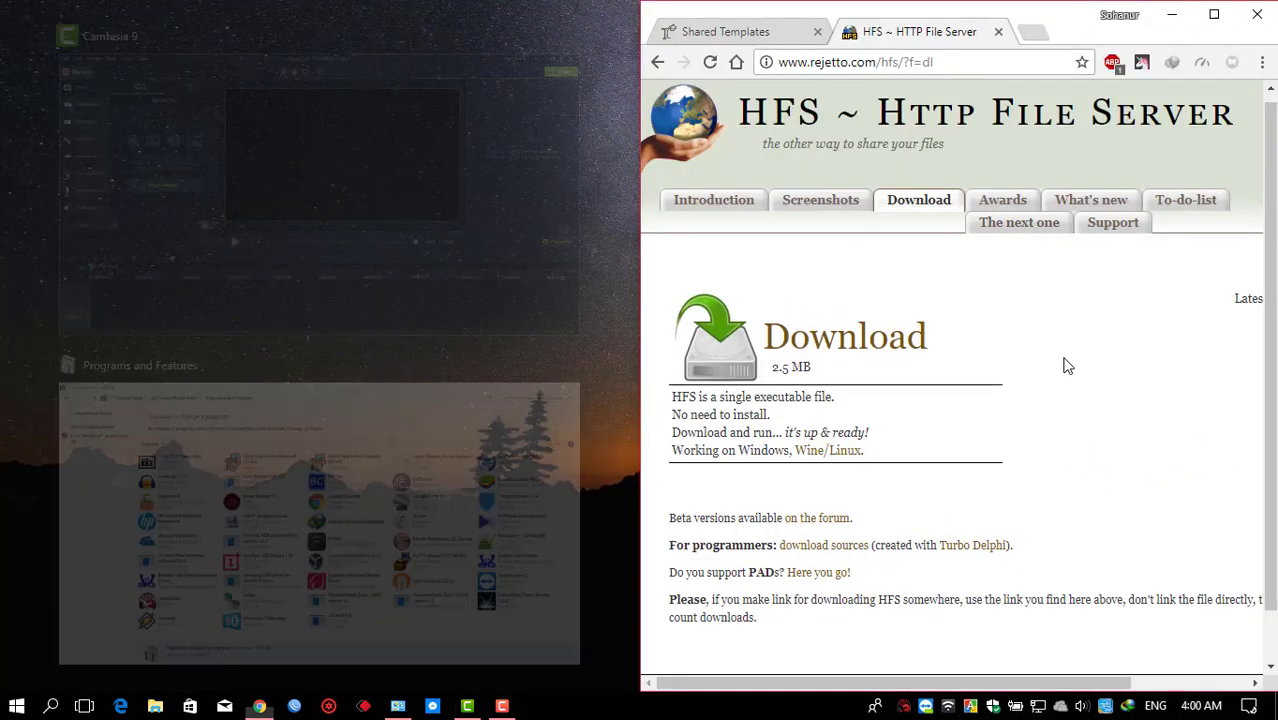
click(1067, 366)
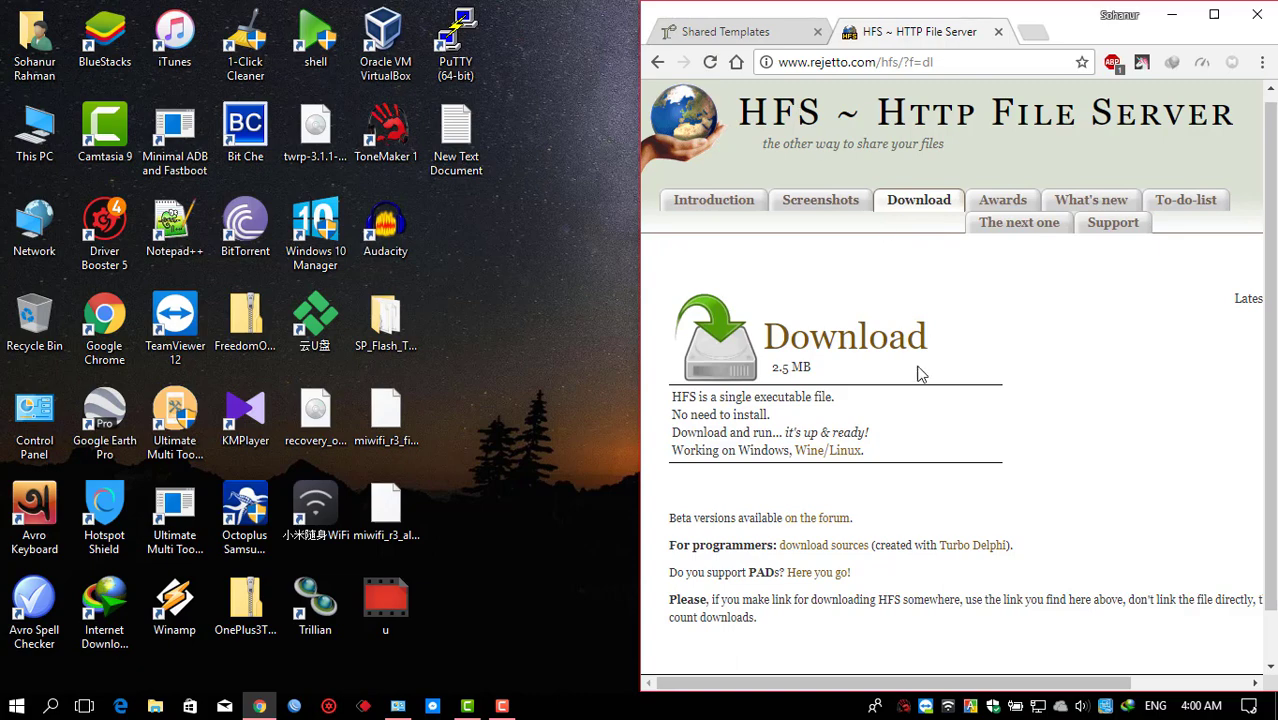
click(845, 338)
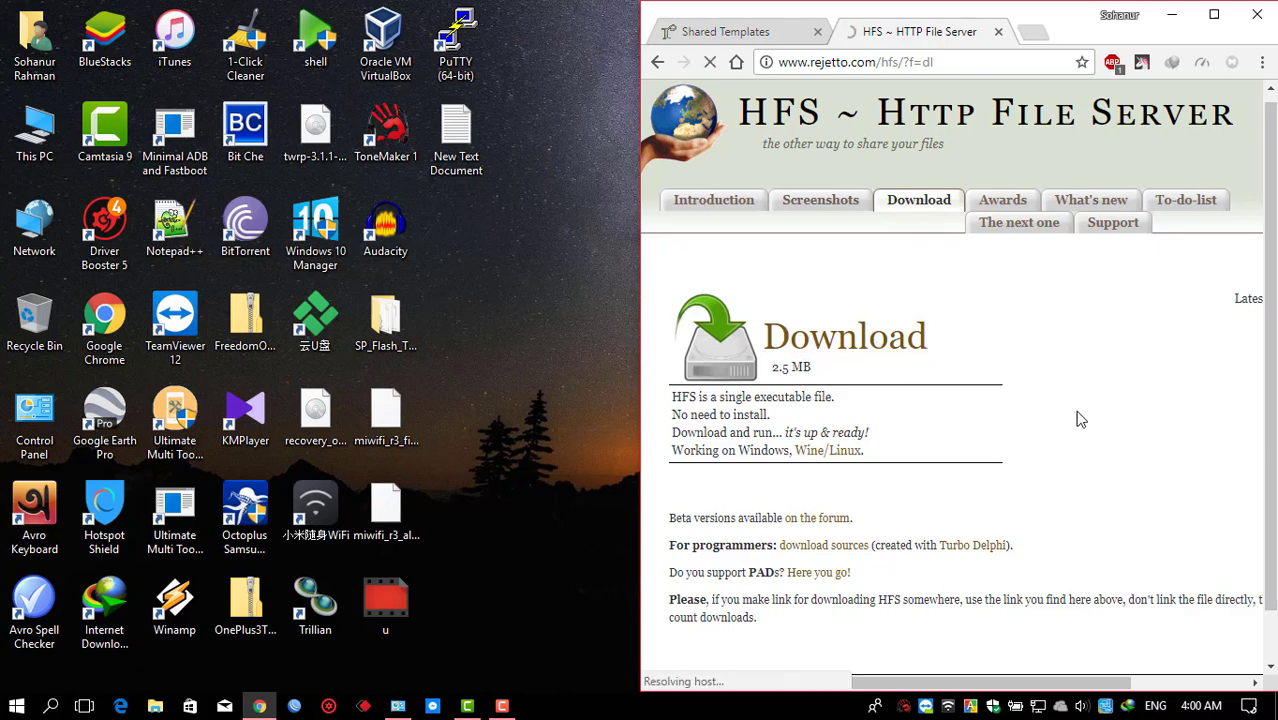
click(633, 438)
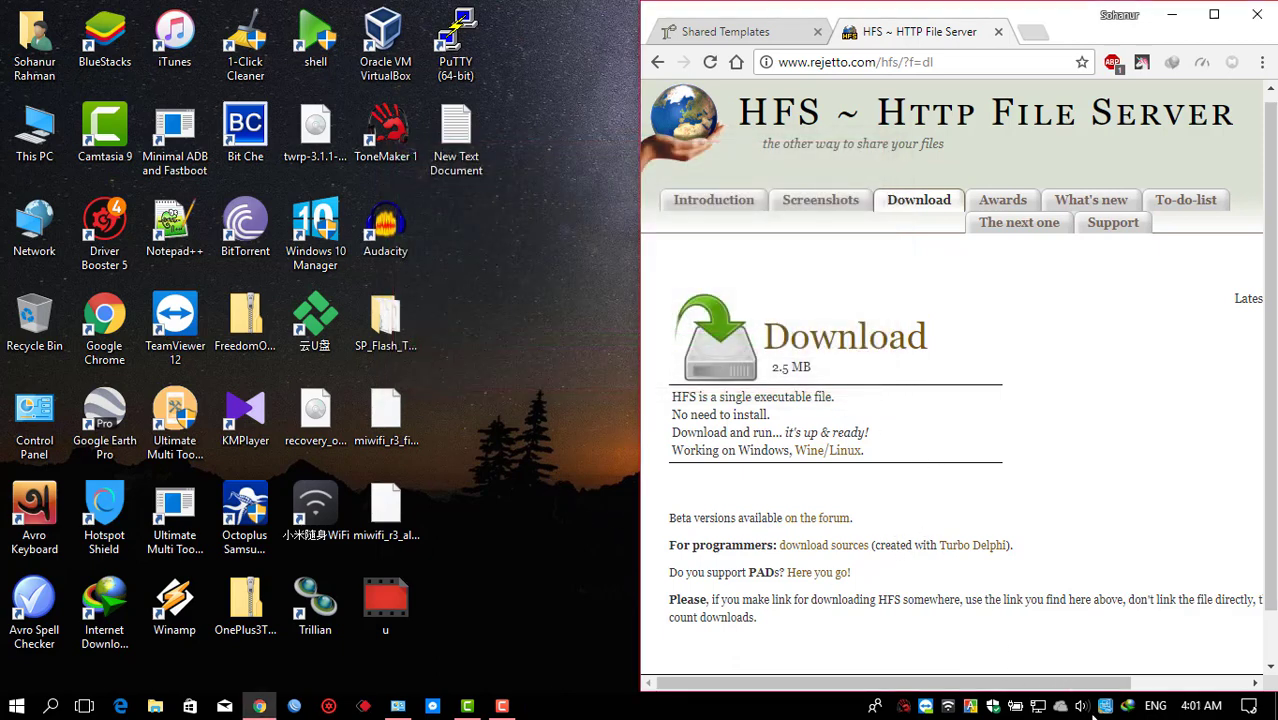
Open Internet Download Manager, copy the downloaded hfs.exe onto the desktop, and close the download manager.
double_click(1104, 706)
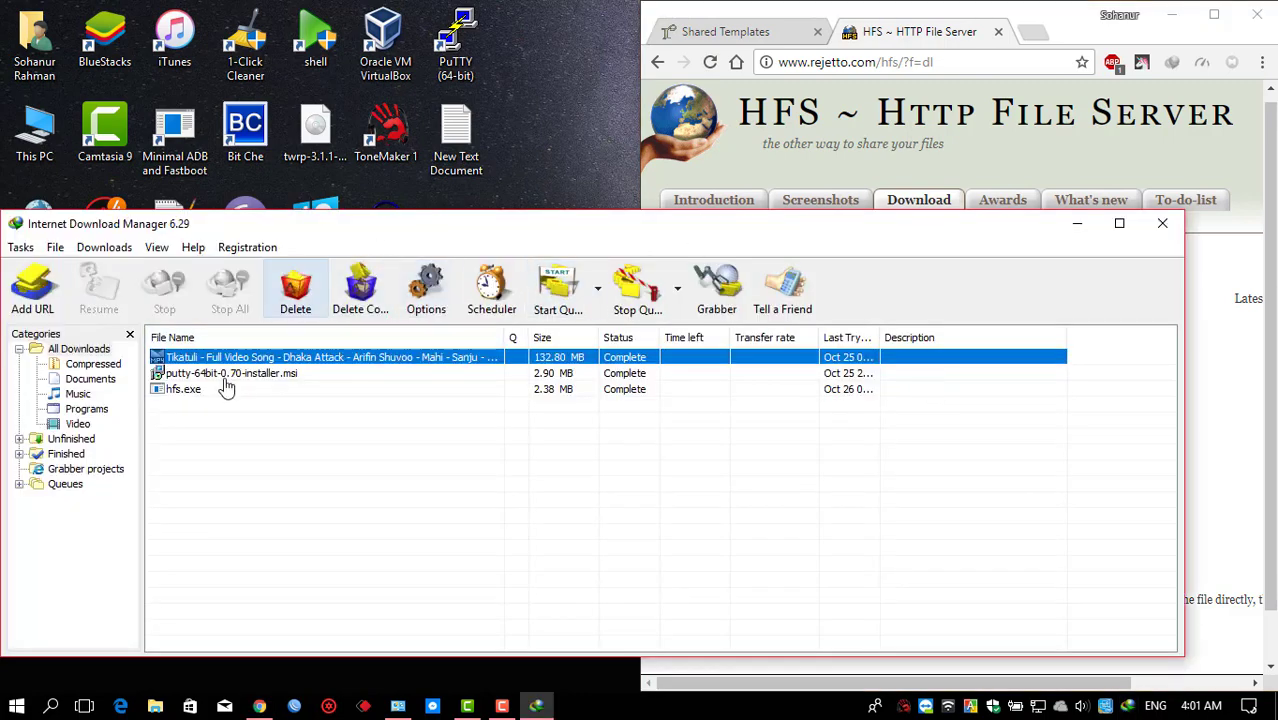
click(200, 392)
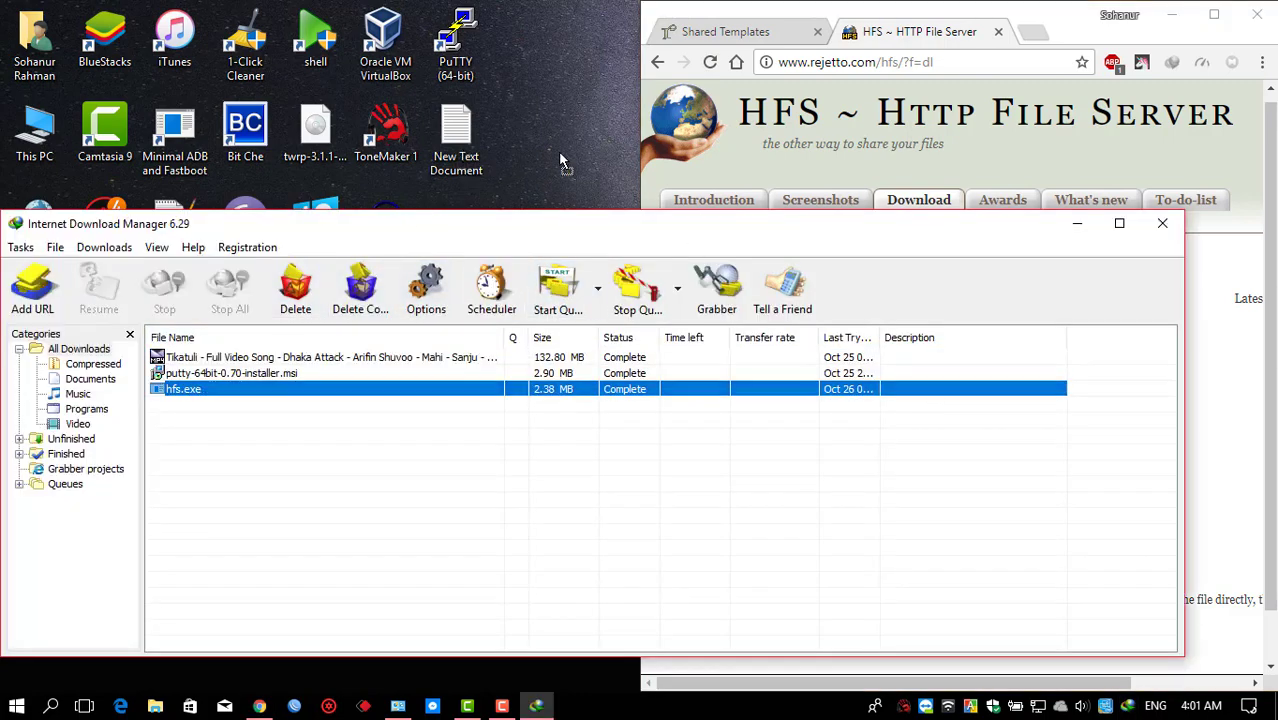
drag(560, 160, 442, 256)
click(1162, 223)
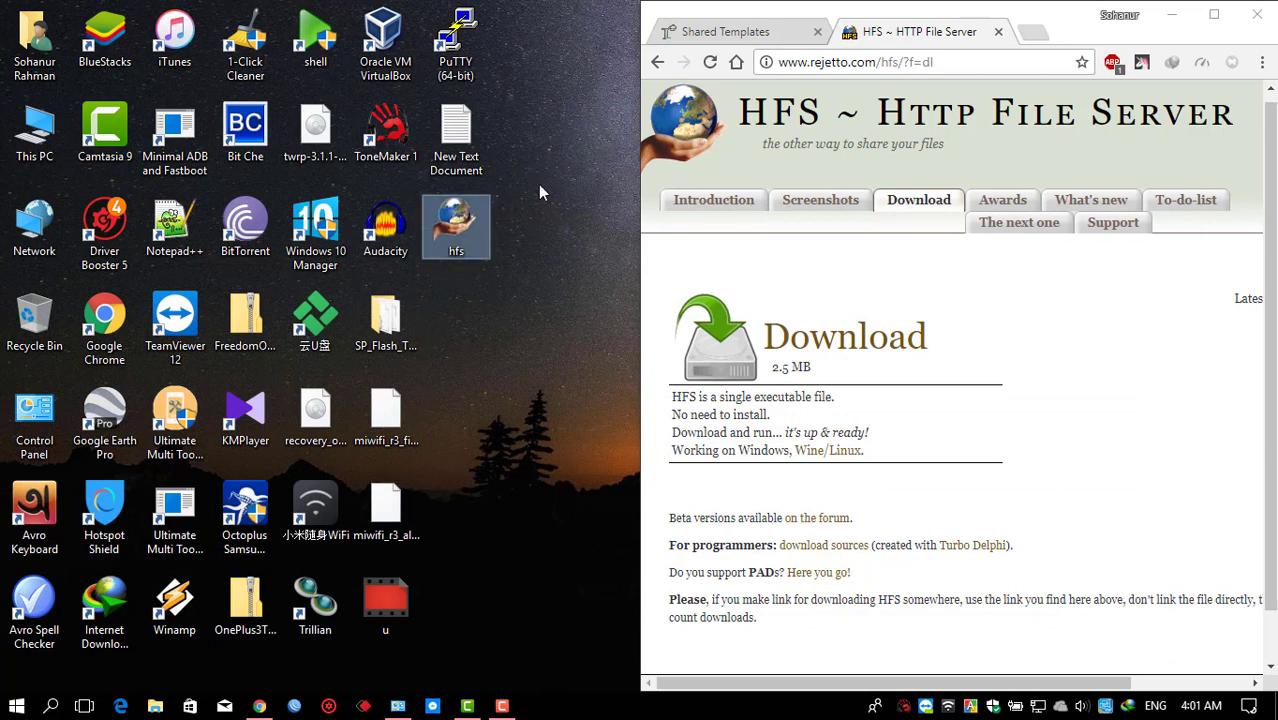
Run hfs from the desktop as administrator and allow it through the firewall on private and public networks.
right_click(449, 224)
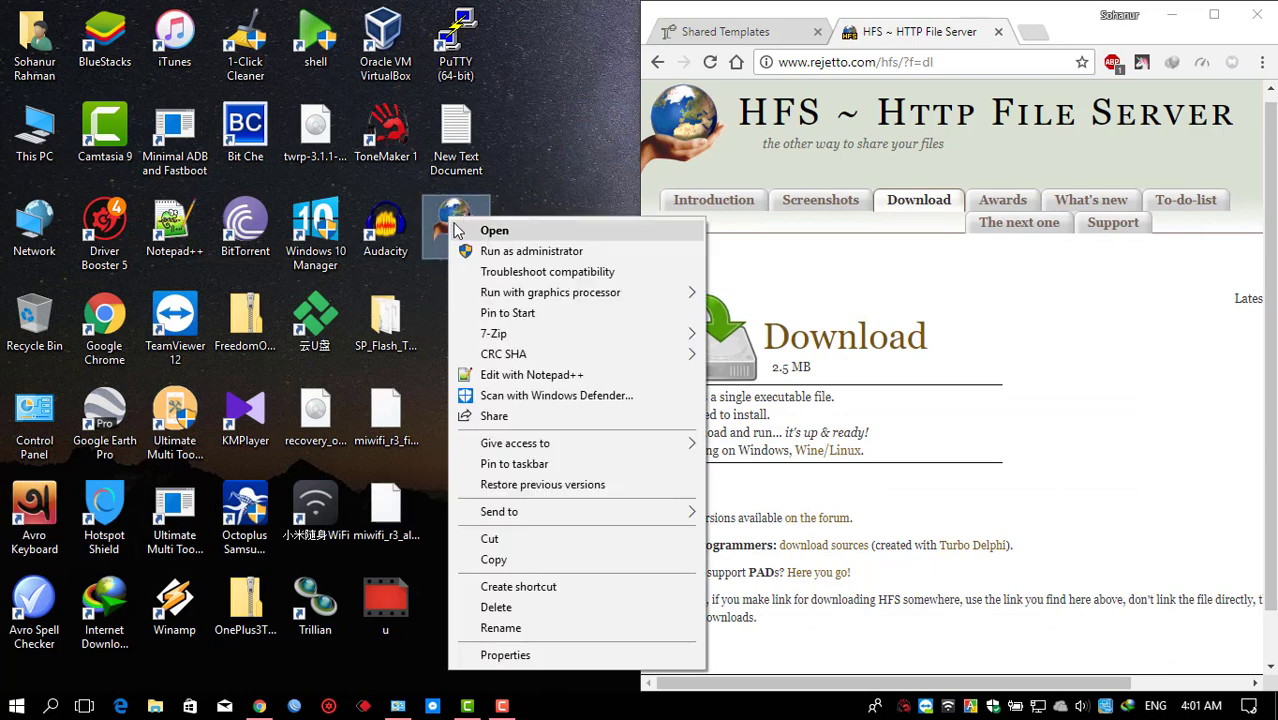
click(590, 256)
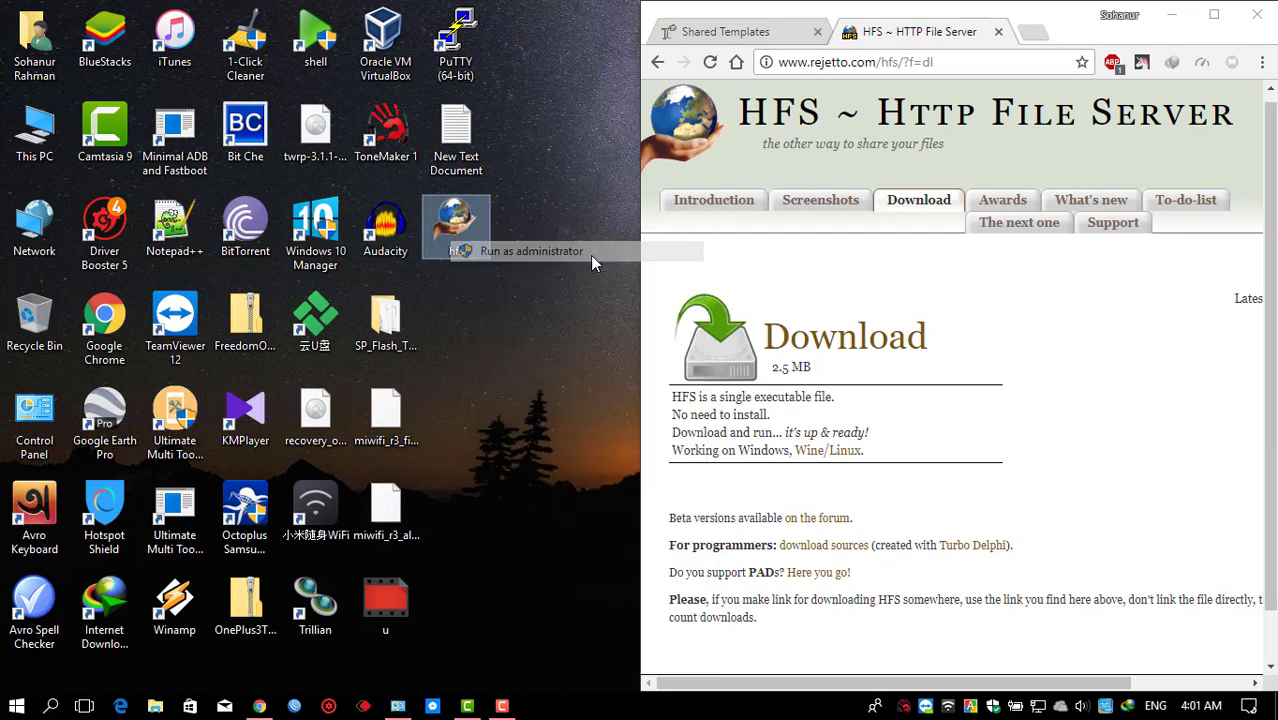
click(569, 487)
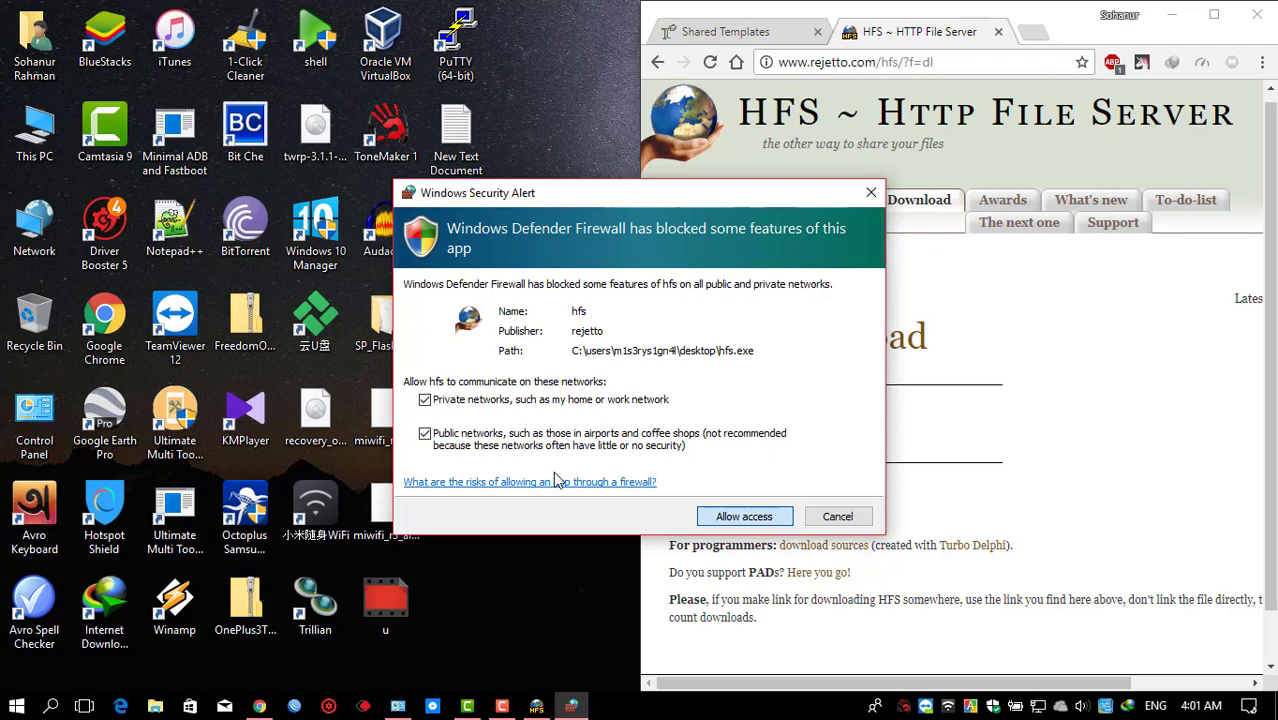
key(Return)
Agree to add HFS to the shell context menu and reposition the HFS main window.
drag(588, 235, 475, 219)
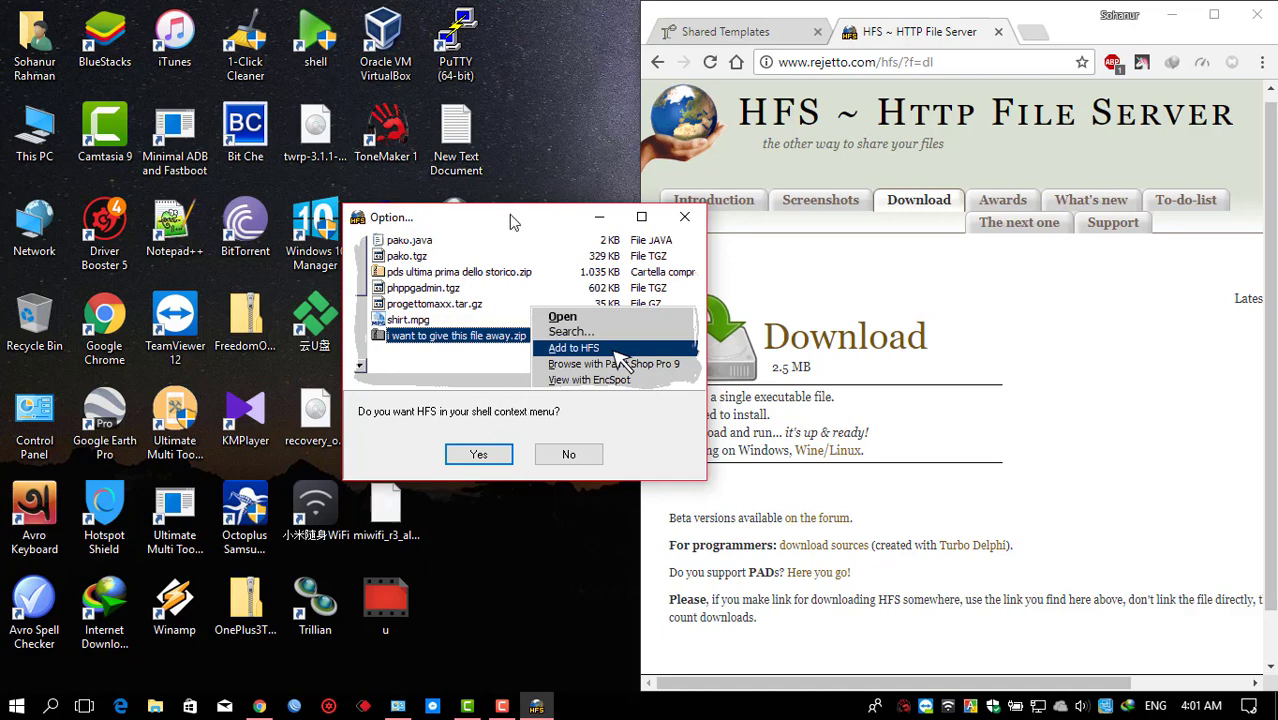
drag(512, 221, 572, 231)
click(540, 466)
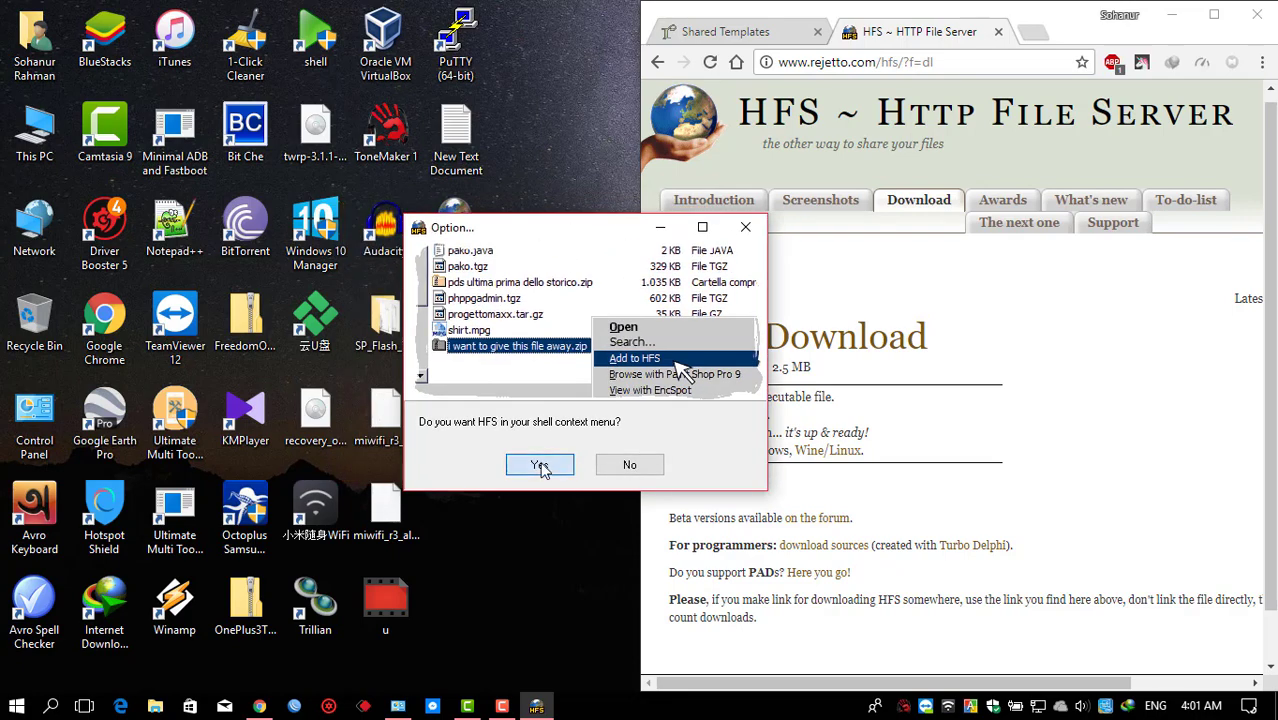
drag(545, 222, 605, 202)
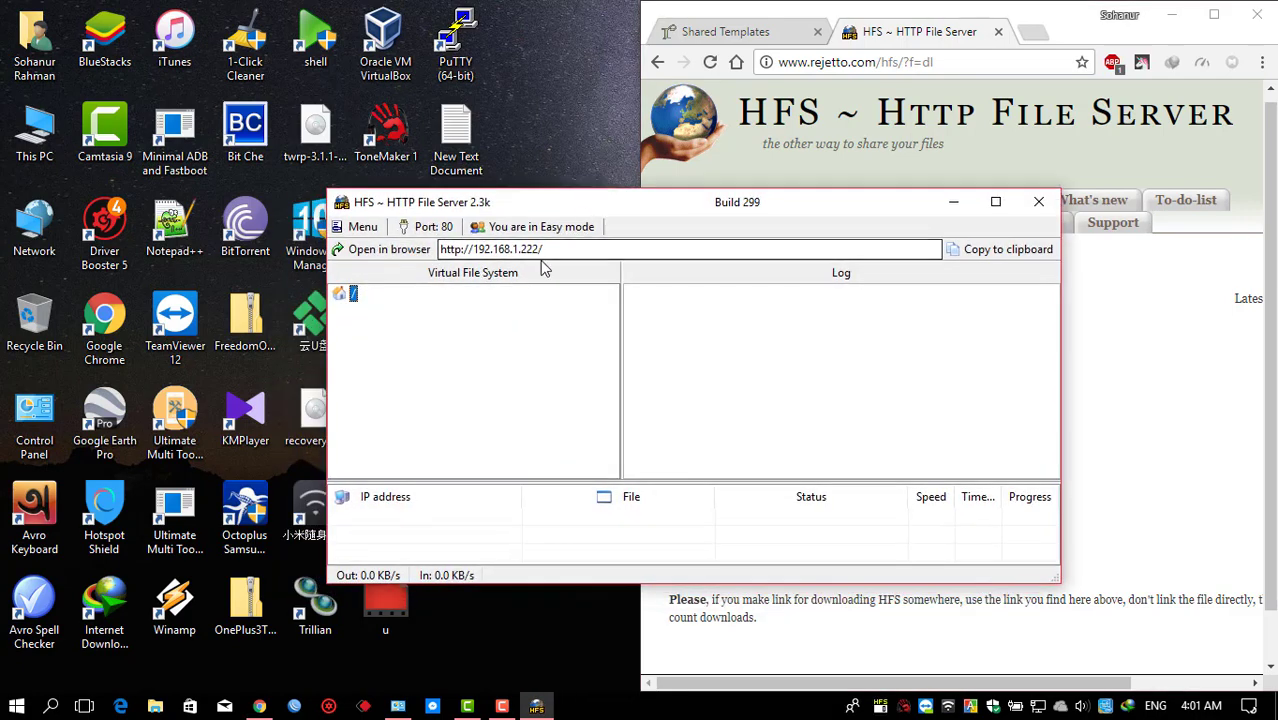
drag(519, 205, 590, 269)
Copy the server address 192.168.1.222/ from the HFS window and move the window clear of the browser's download link.
click(594, 313)
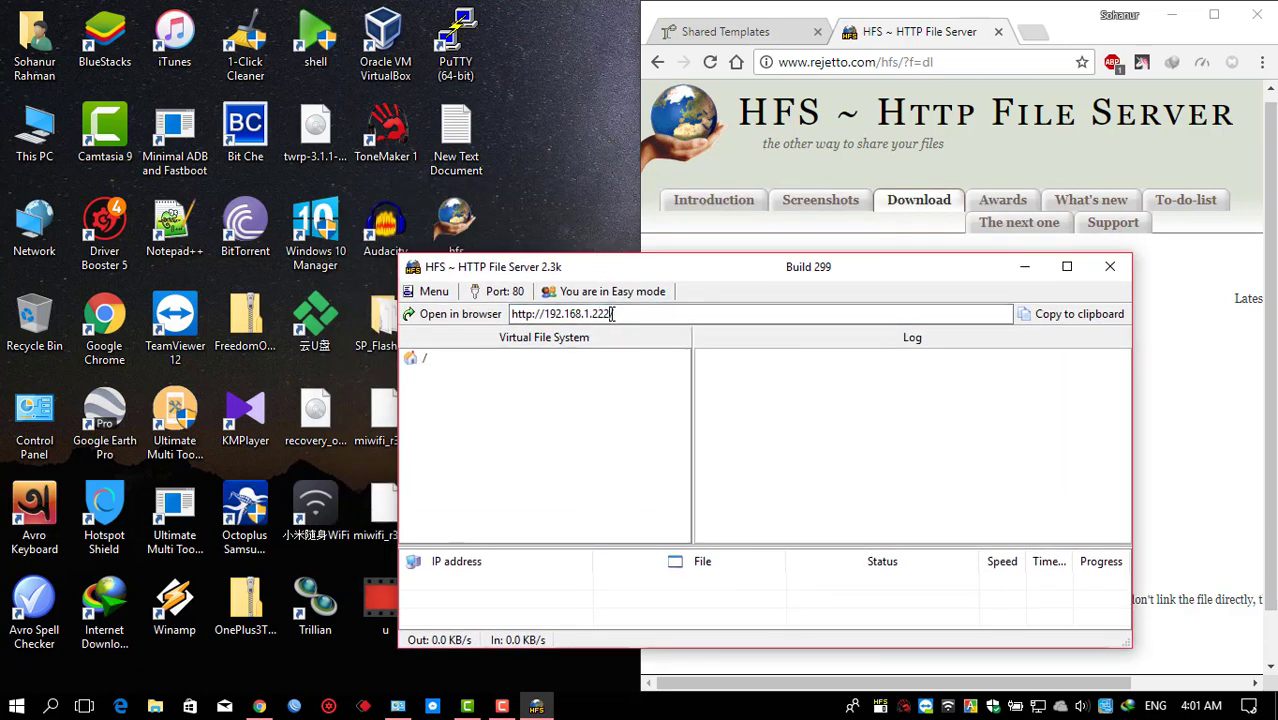
drag(612, 314, 558, 315)
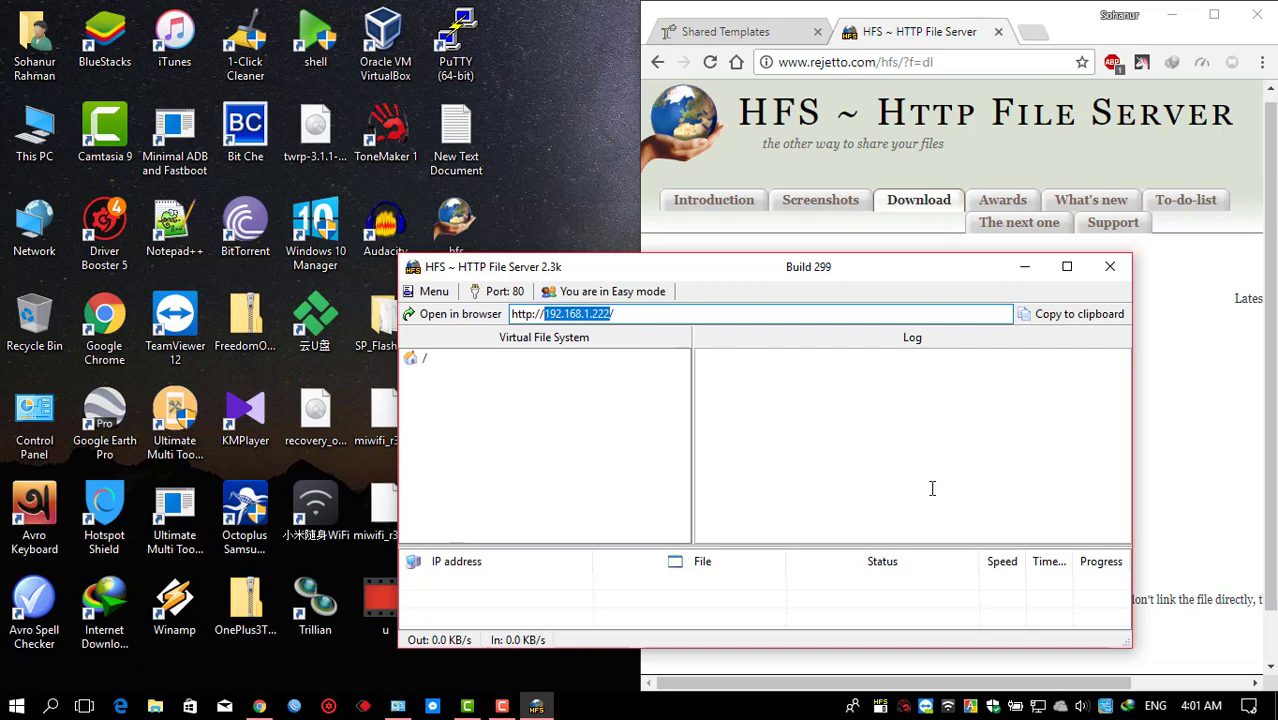
drag(840, 268, 736, 270)
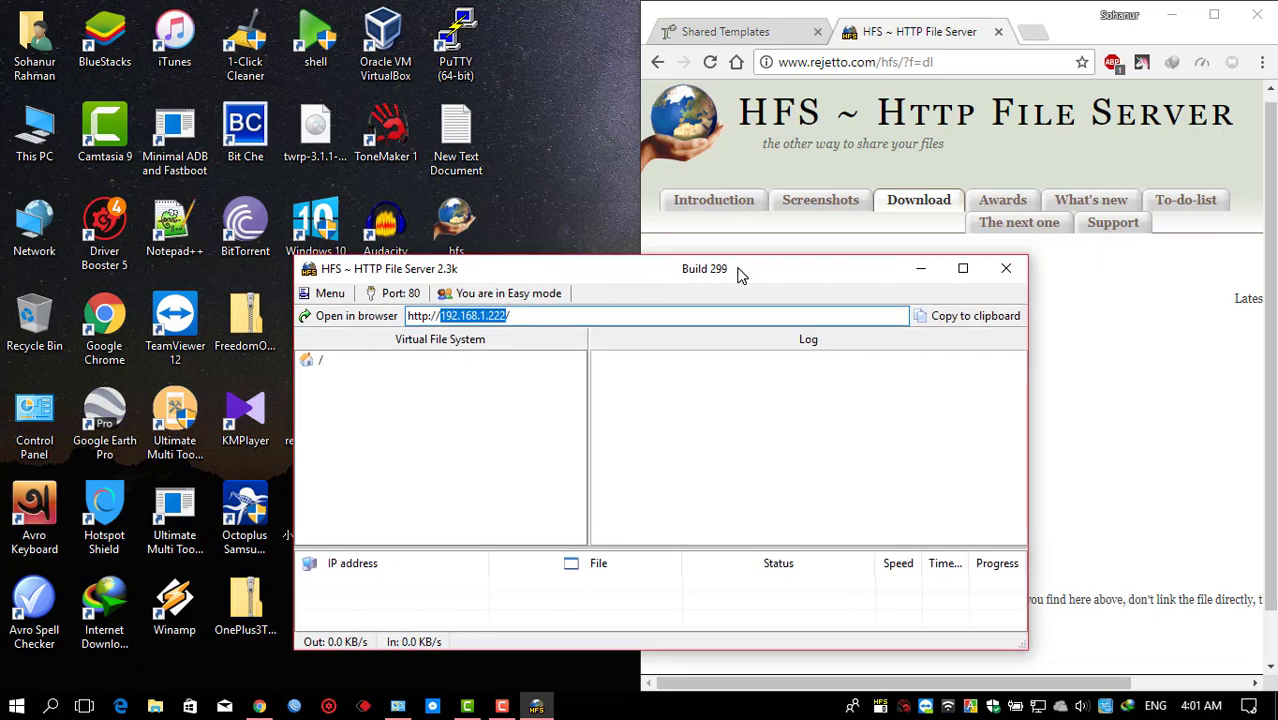
click(472, 316)
drag(443, 316, 534, 316)
click(555, 316)
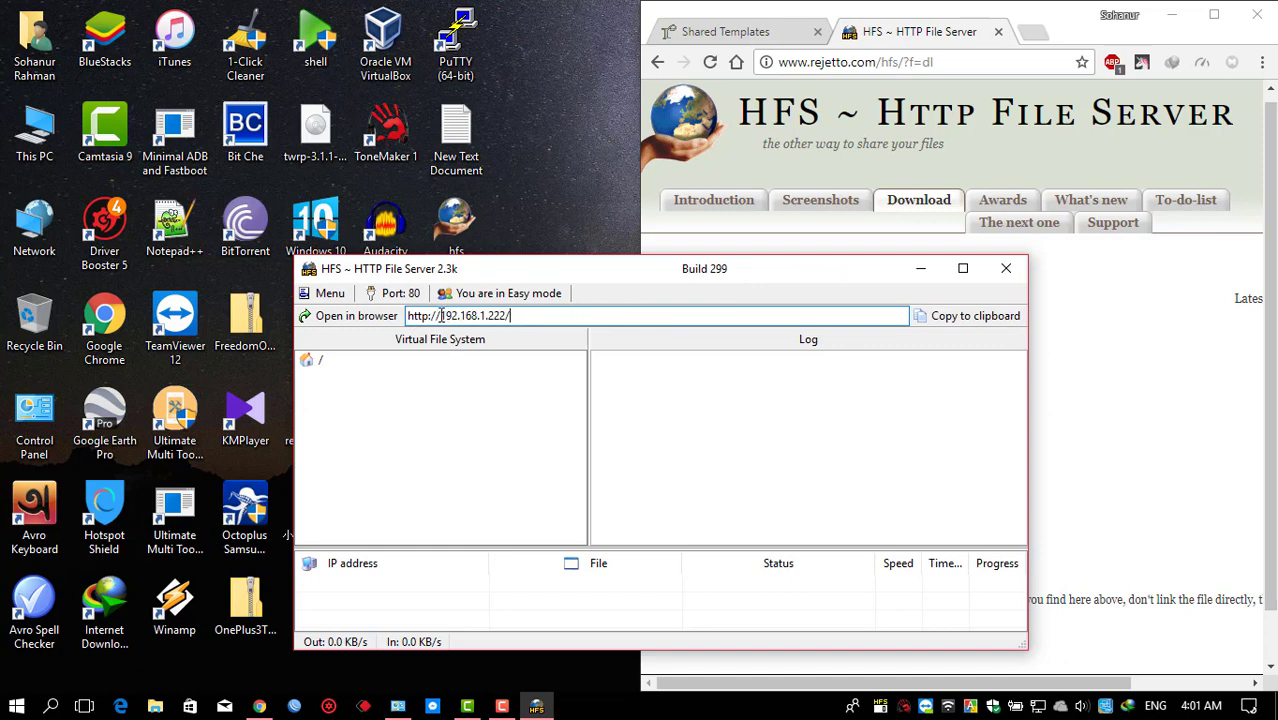
drag(443, 316, 534, 316)
click(496, 316)
drag(443, 316, 550, 316)
key(ctrl+c)
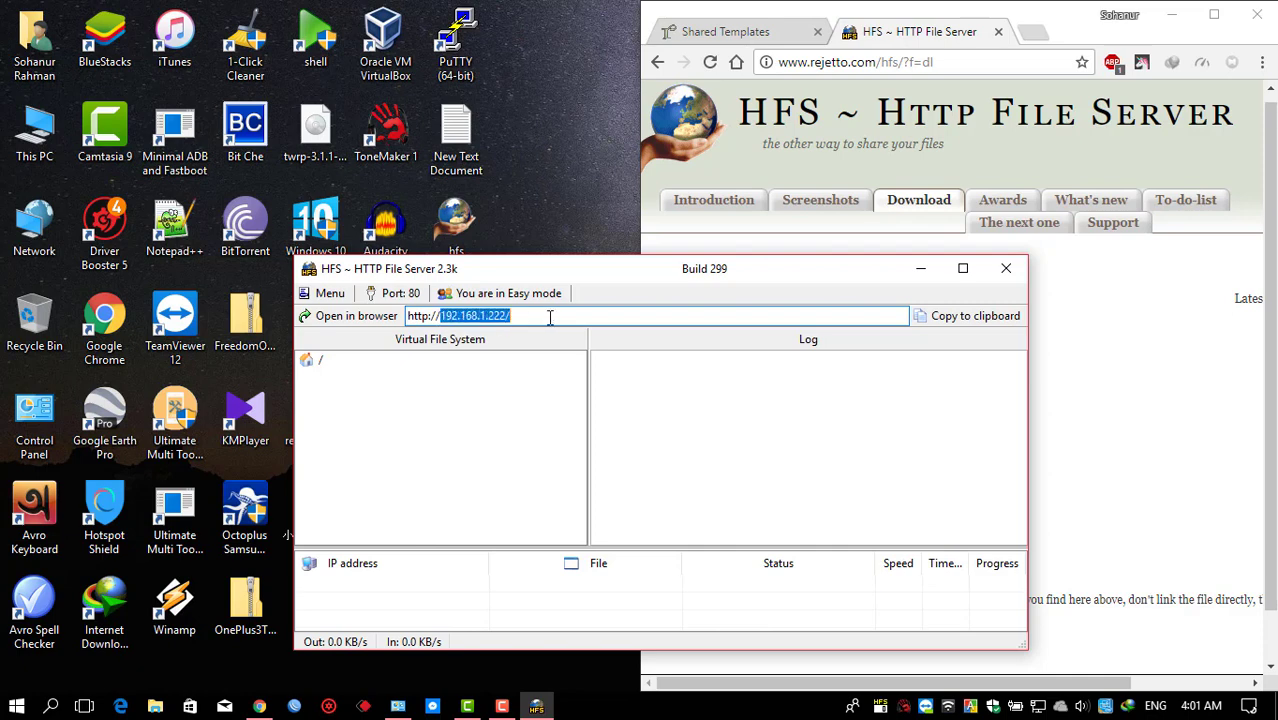
click(516, 316)
drag(615, 275, 487, 275)
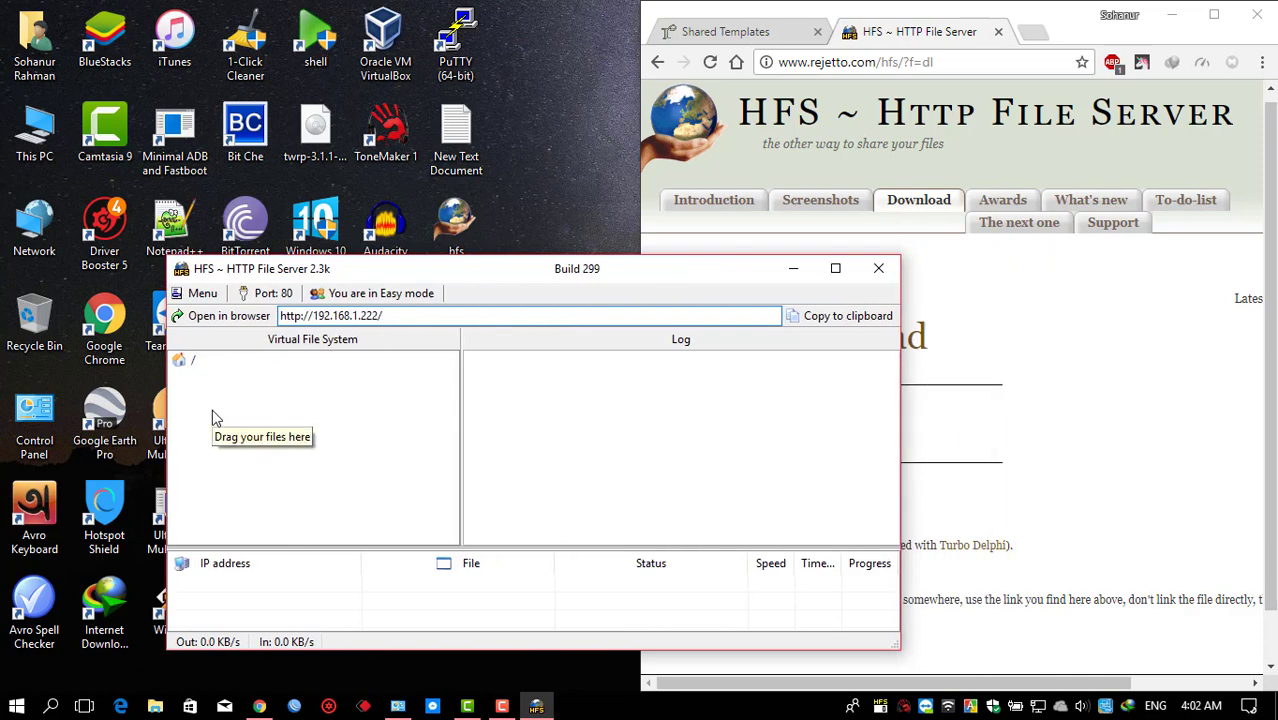
Load the copied server address 192.168.1.222 in a new browser tab.
click(1033, 32)
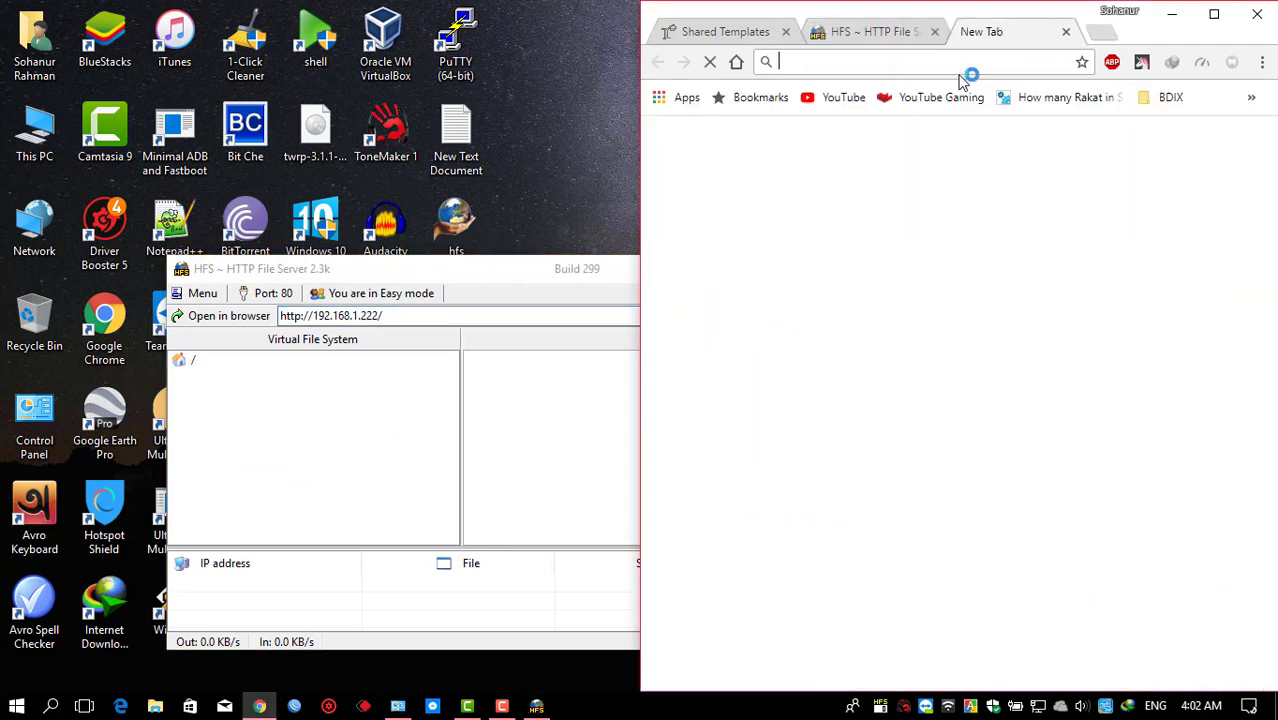
key(ctrl+v)
key(Return)
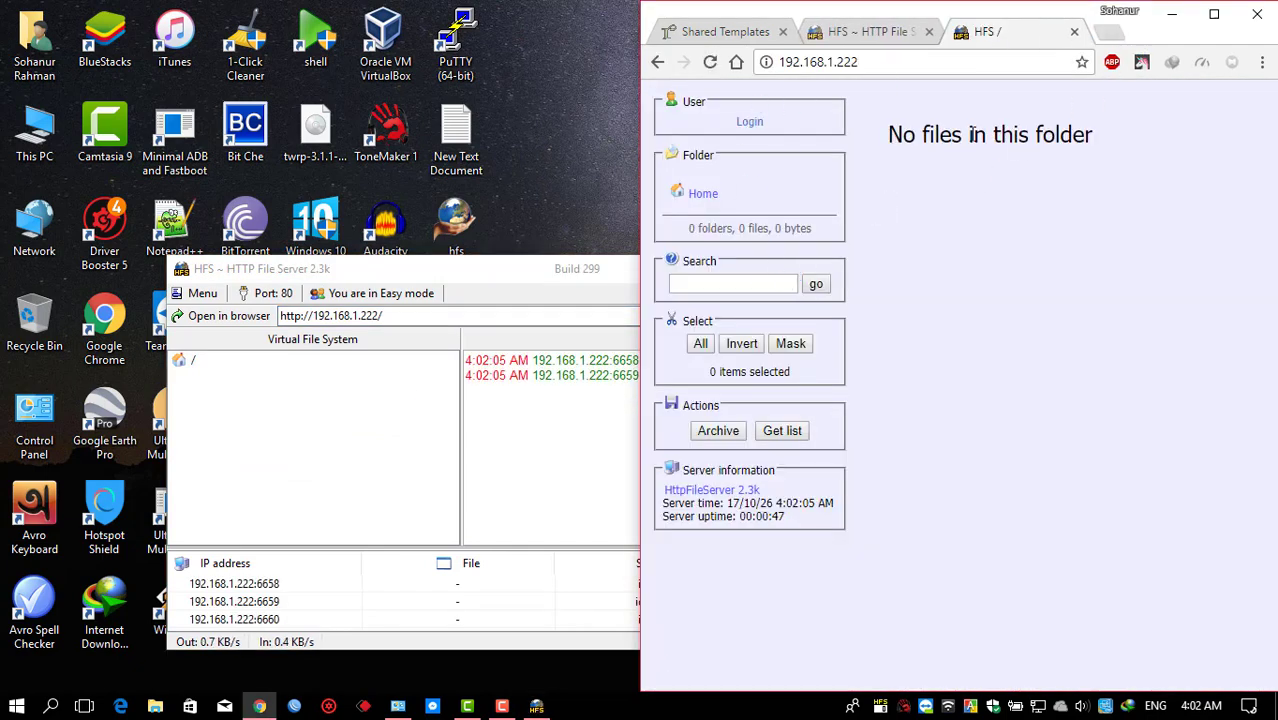
Examine the message about the folder's contents on the server's web page.
triple_click(938, 138)
click(985, 158)
click(985, 158)
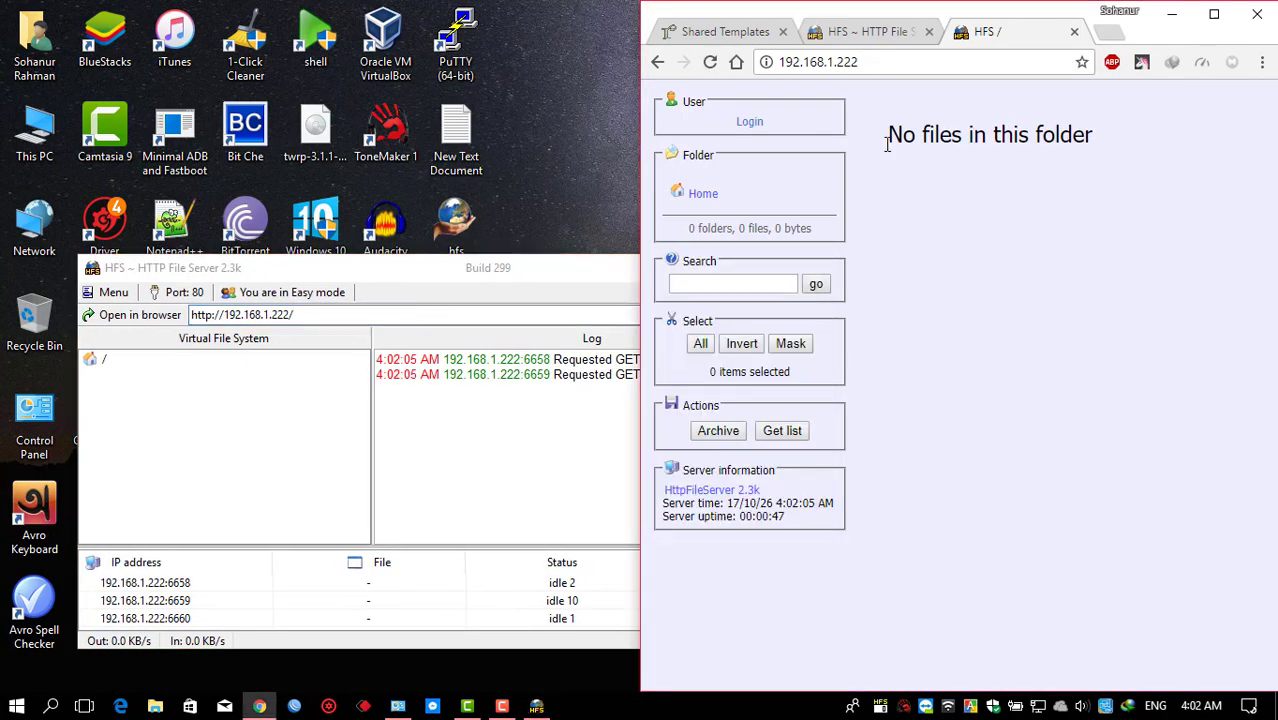
drag(886, 140, 1133, 138)
click(1012, 163)
drag(899, 138, 1107, 148)
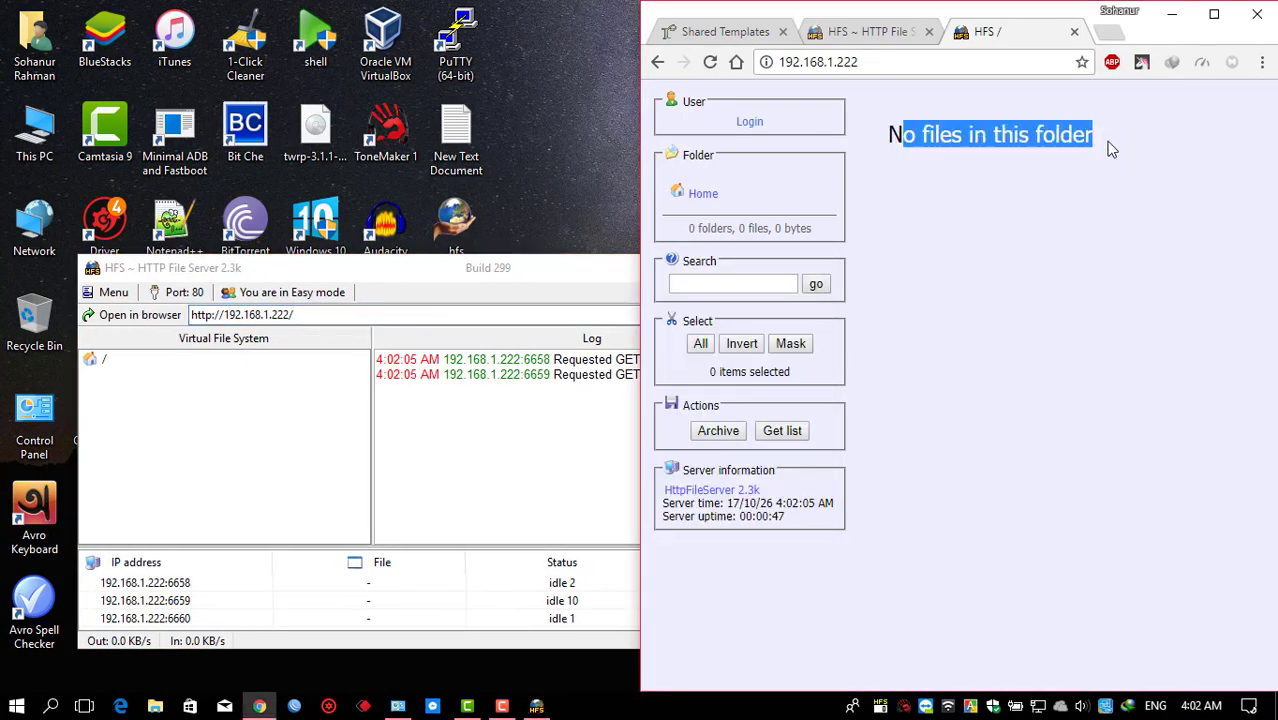
click(1027, 236)
Open the My Fav folder inside Music in File Explorer and arrange its window beside HFS.
drag(511, 281, 518, 243)
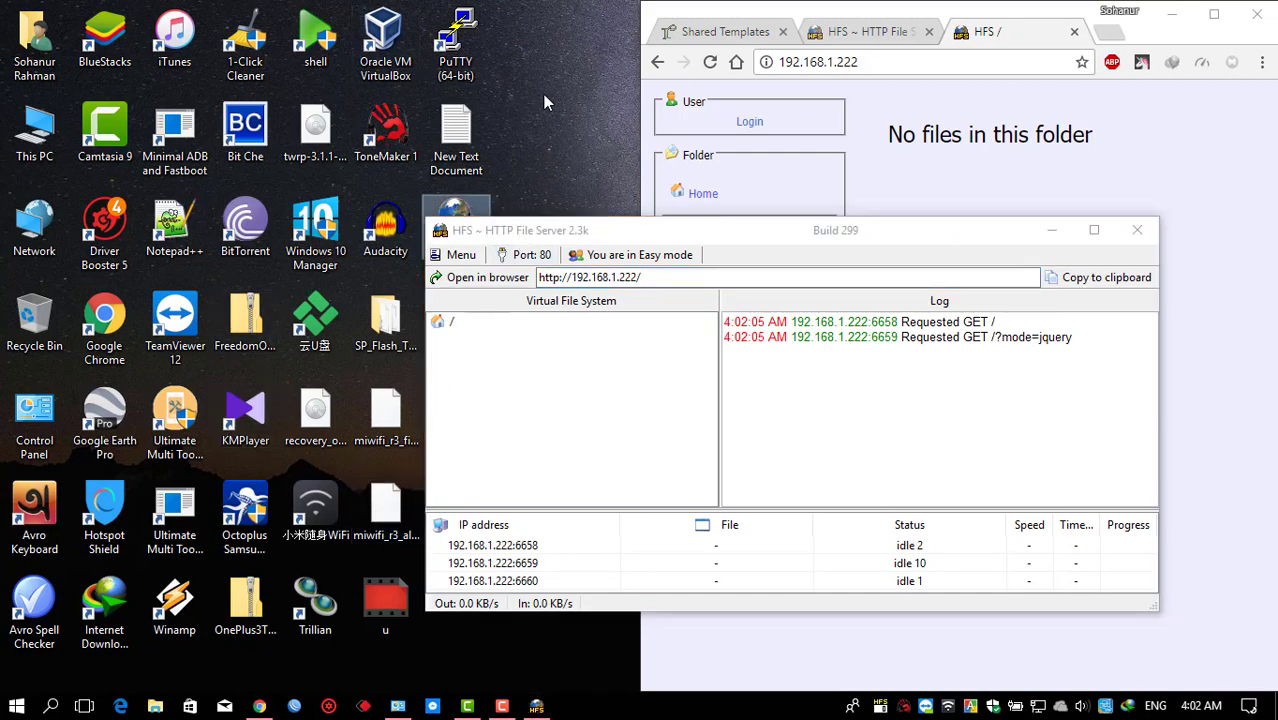
drag(568, 233, 708, 232)
click(456, 140)
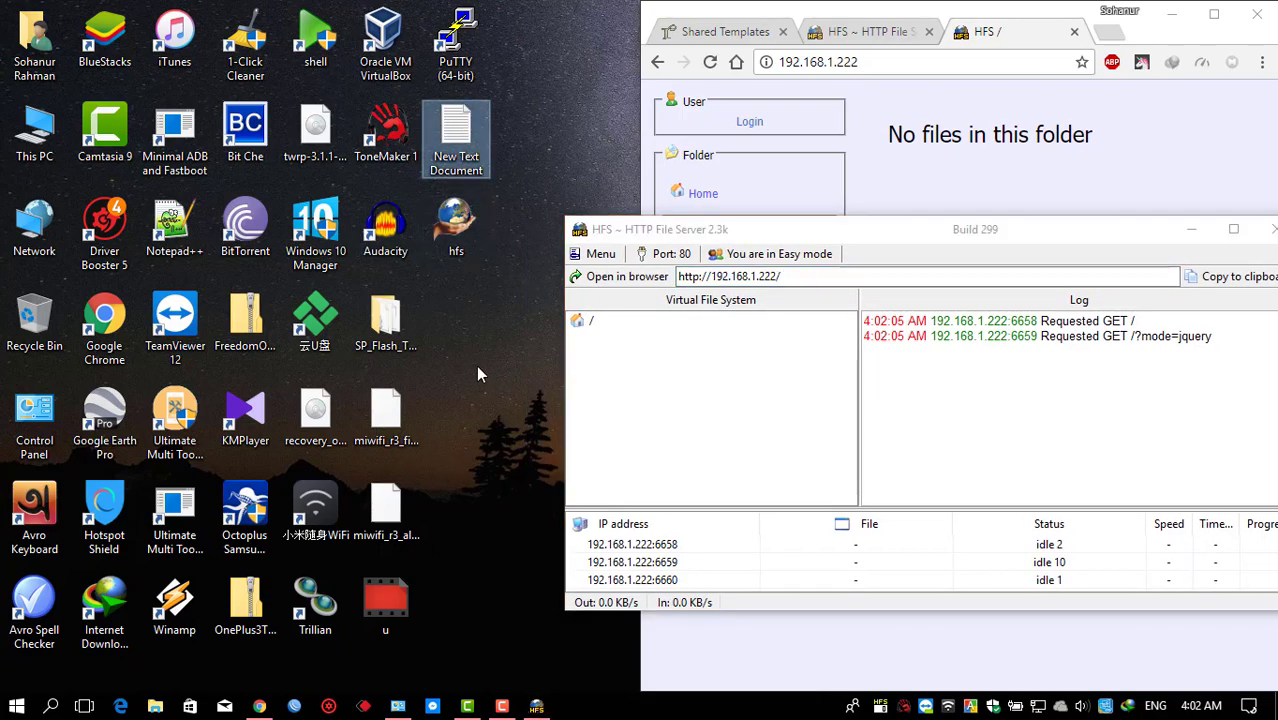
double_click(30, 128)
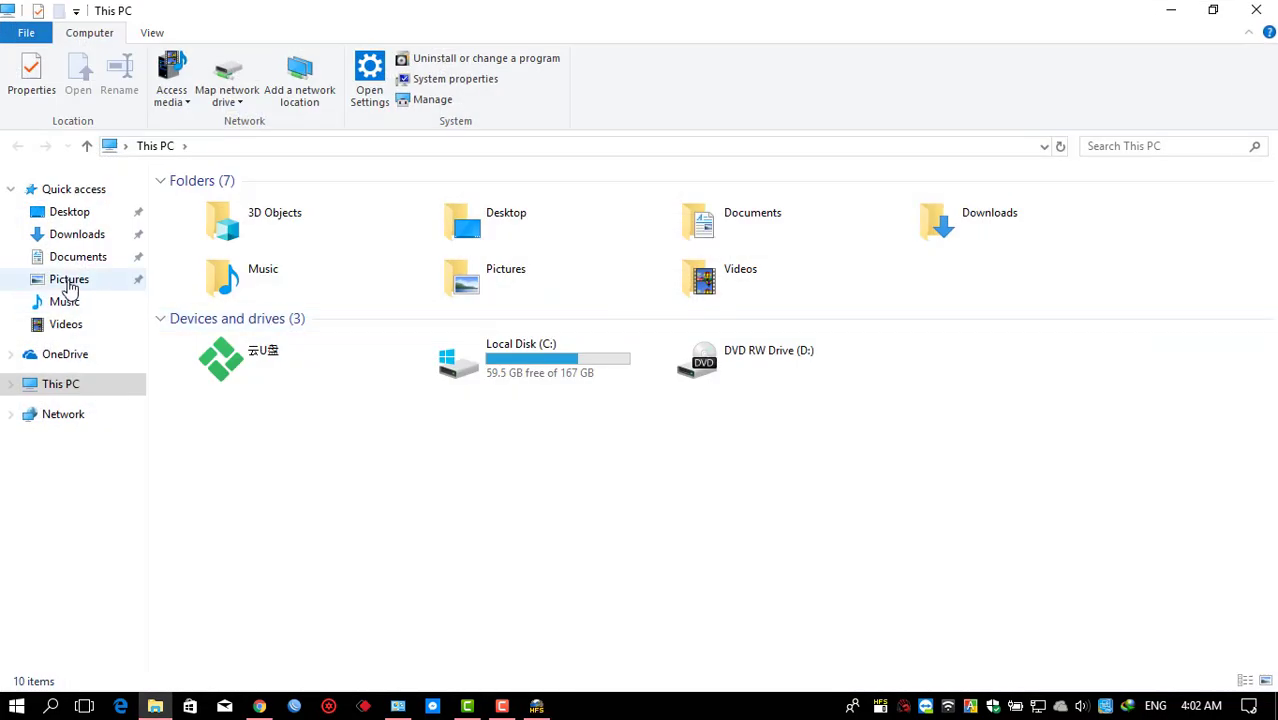
click(66, 303)
drag(458, 30, 442, 126)
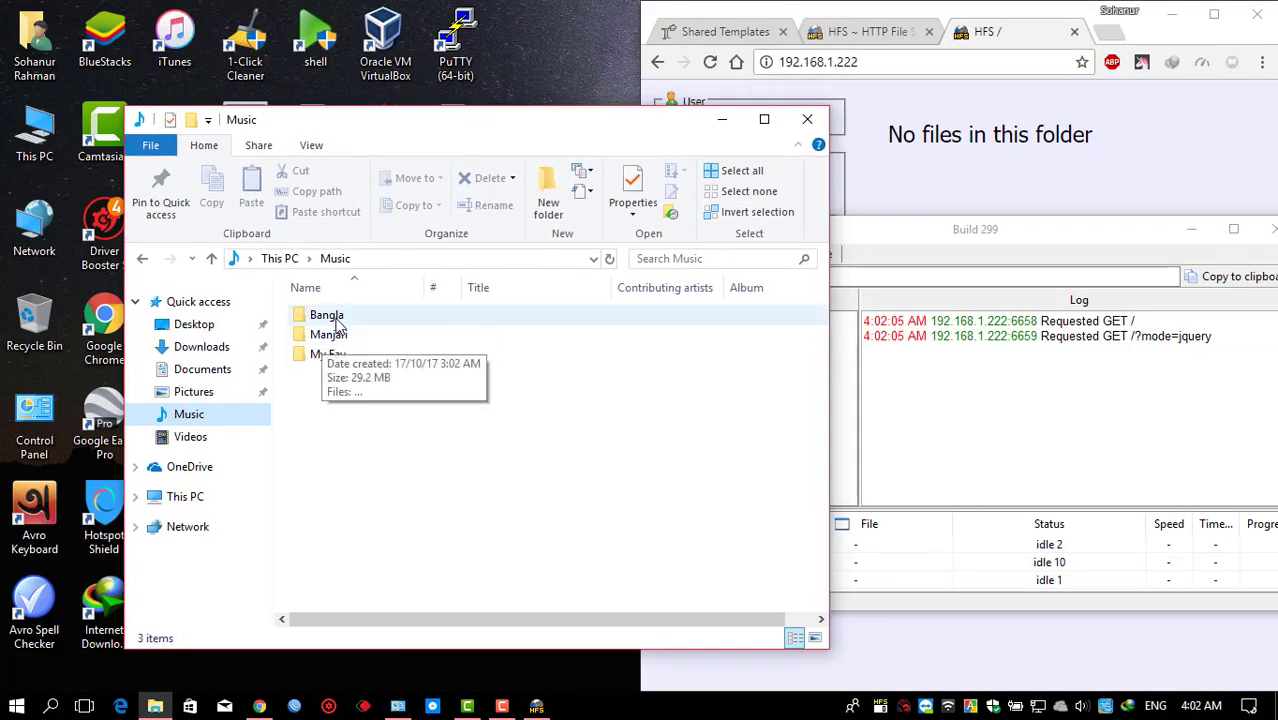
double_click(330, 356)
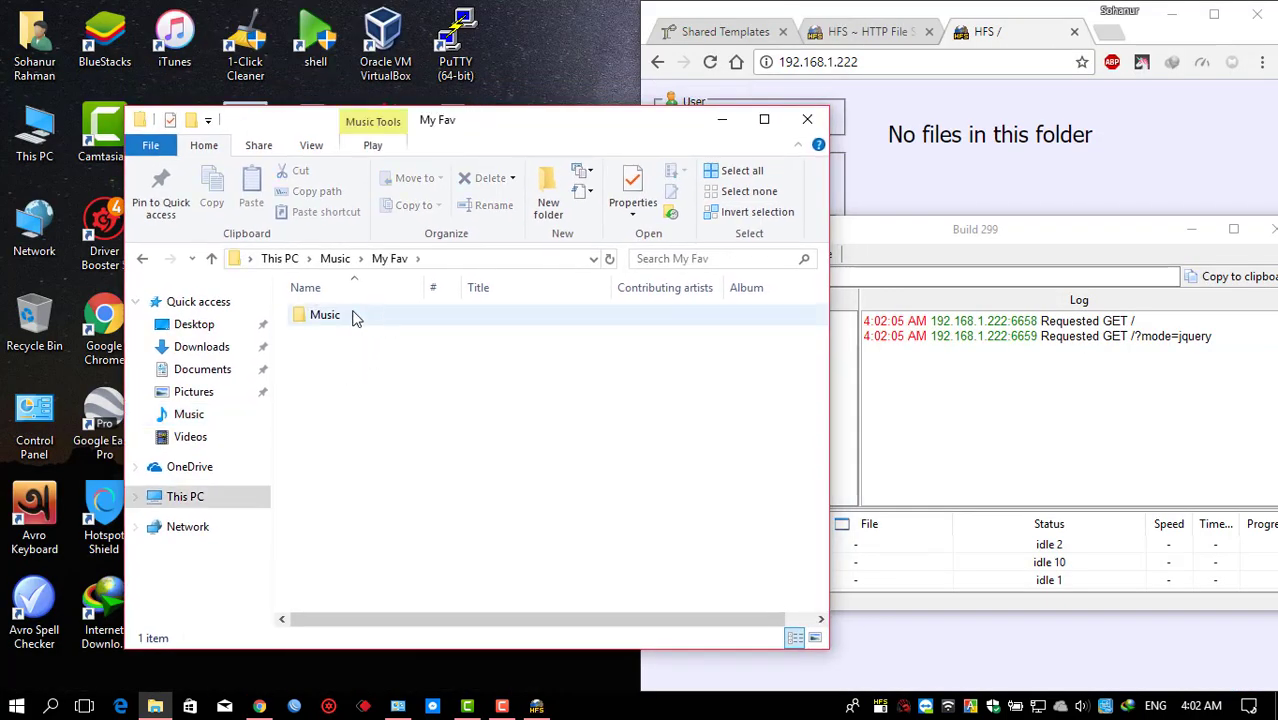
click(341, 320)
drag(590, 128, 458, 132)
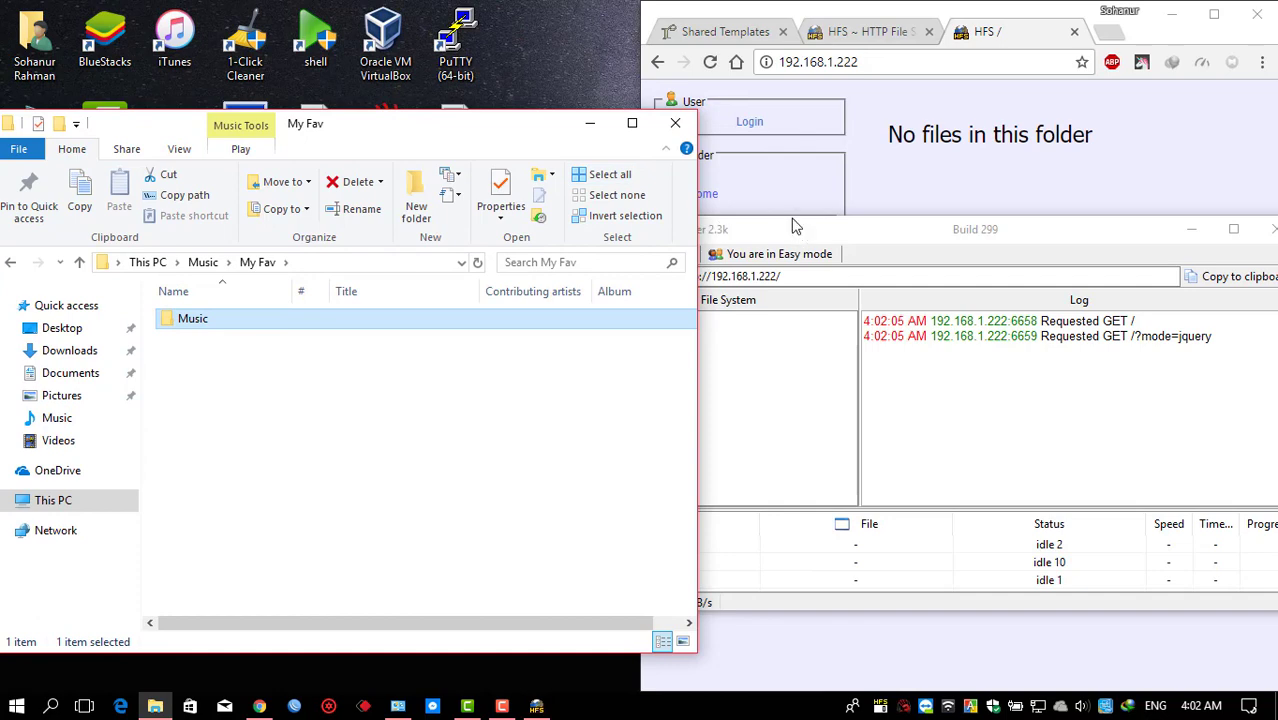
drag(791, 220, 773, 170)
Copy the Music folder from My Fav and paste it into HFS's virtual file system as a real folder.
right_click(222, 326)
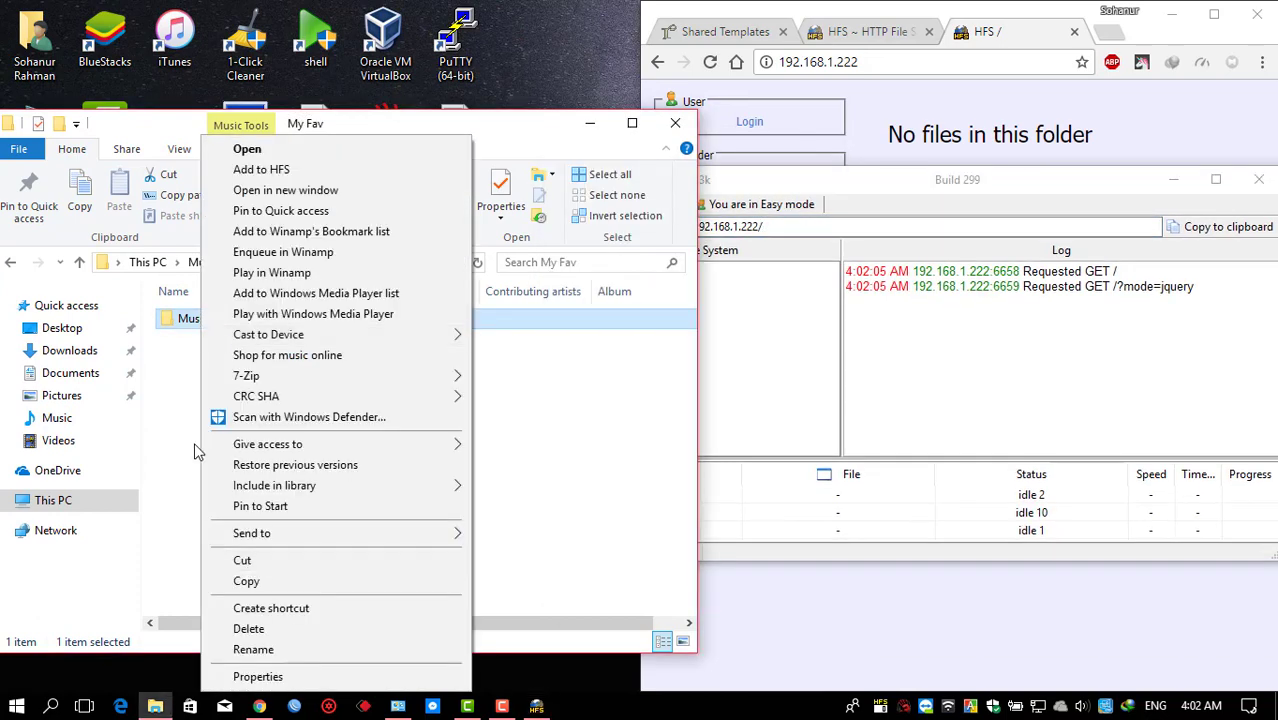
click(281, 584)
click(699, 348)
right_click(663, 330)
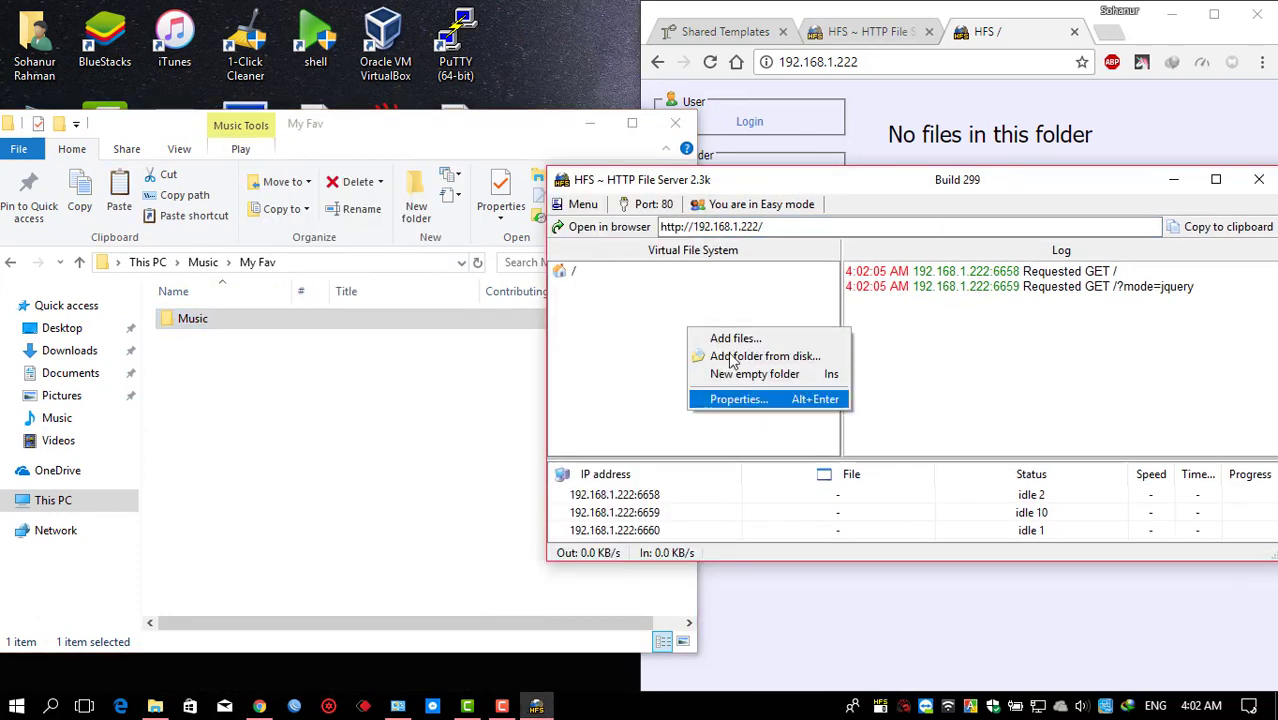
click(358, 420)
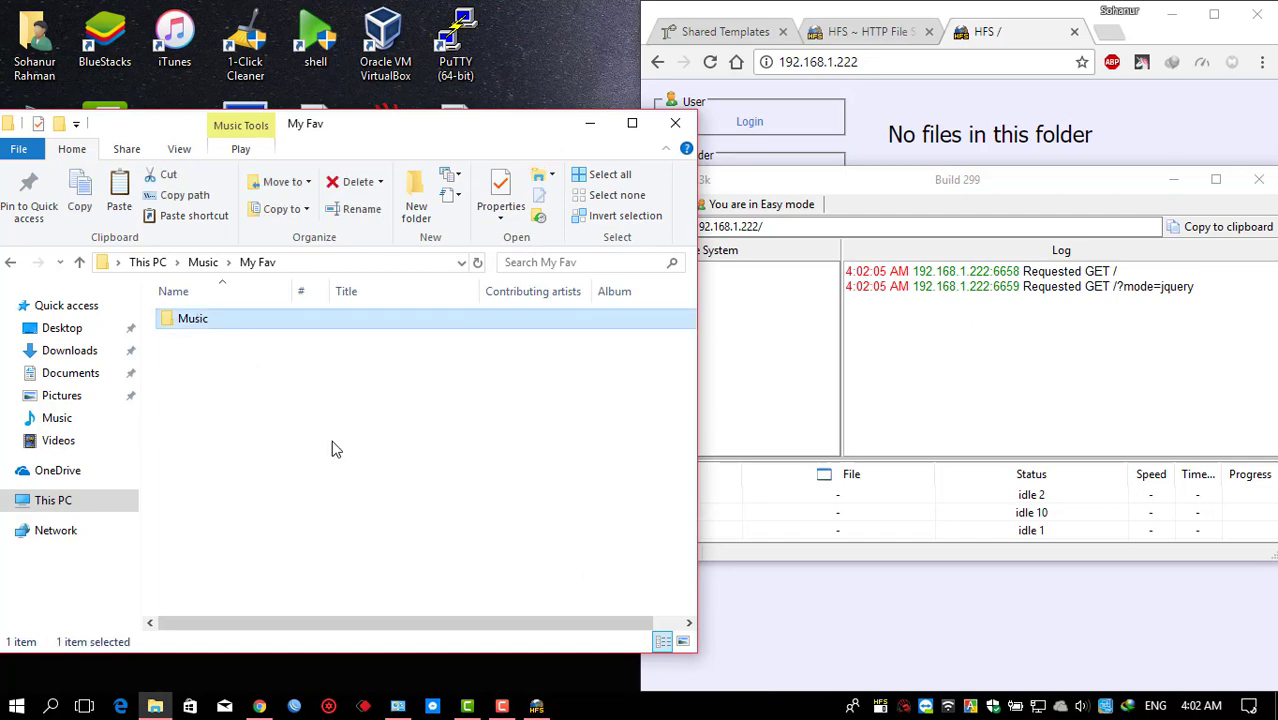
click(720, 378)
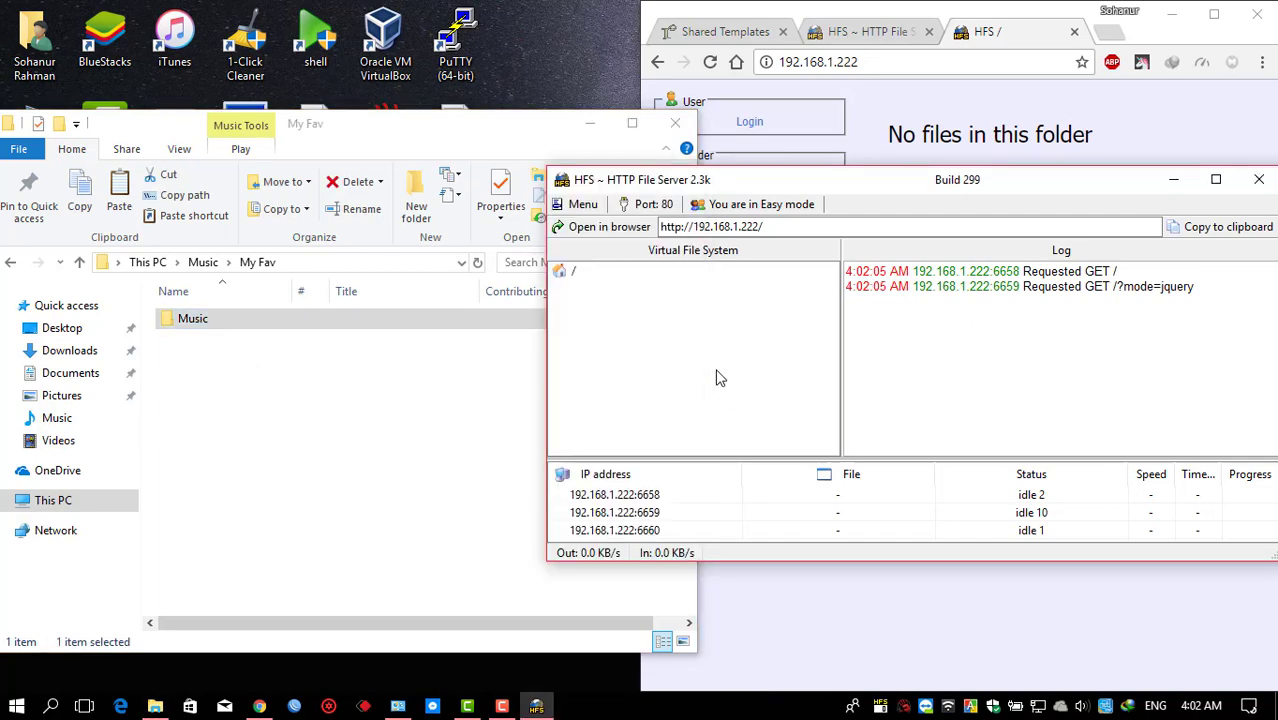
key(ctrl+v)
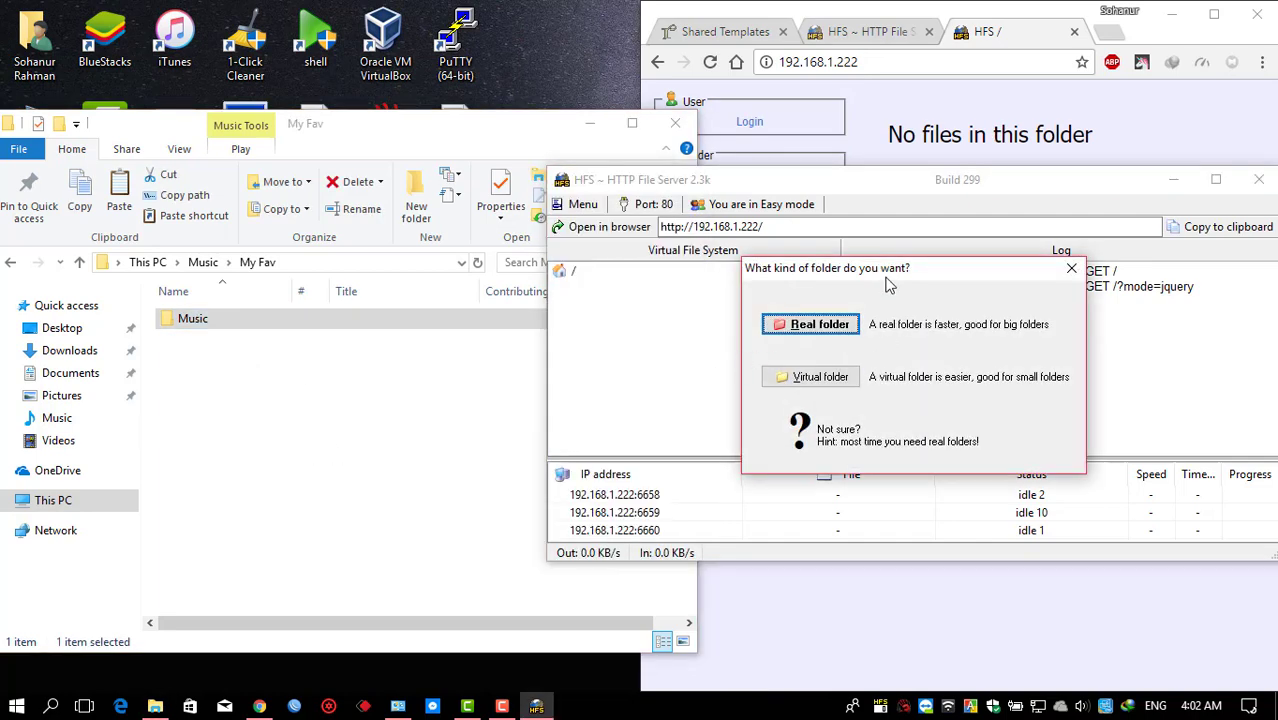
drag(885, 276, 792, 252)
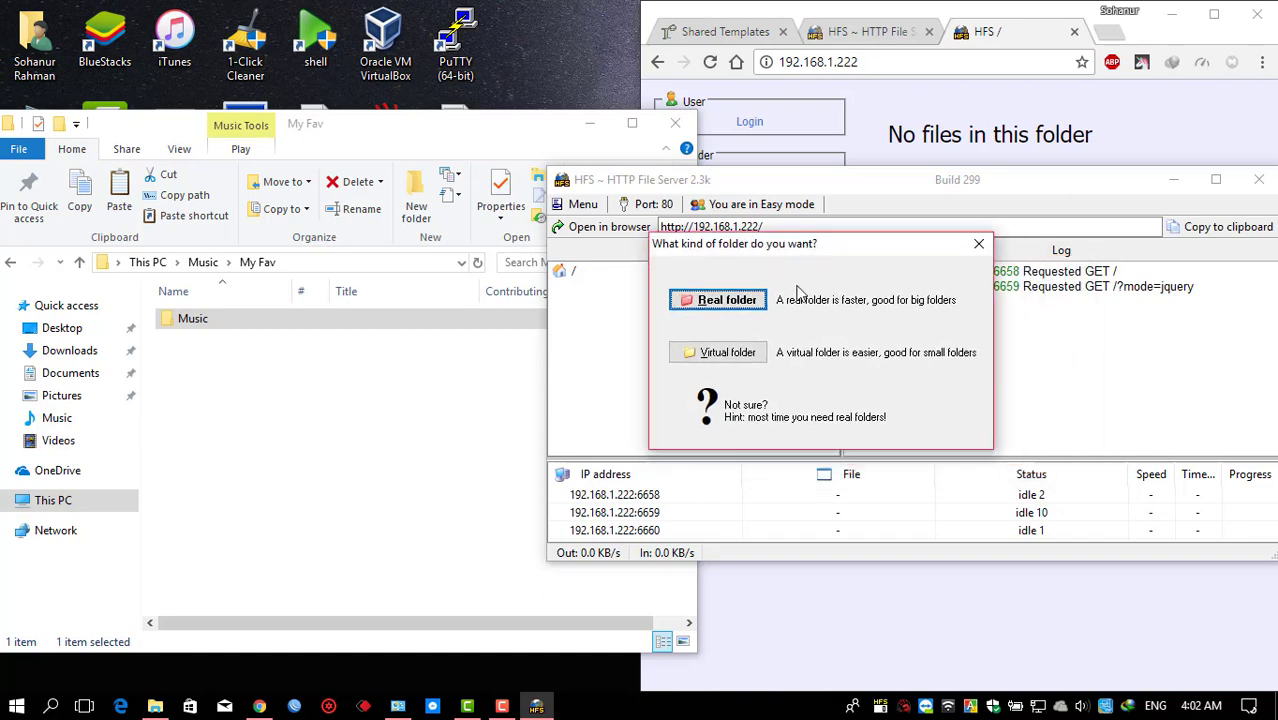
click(725, 301)
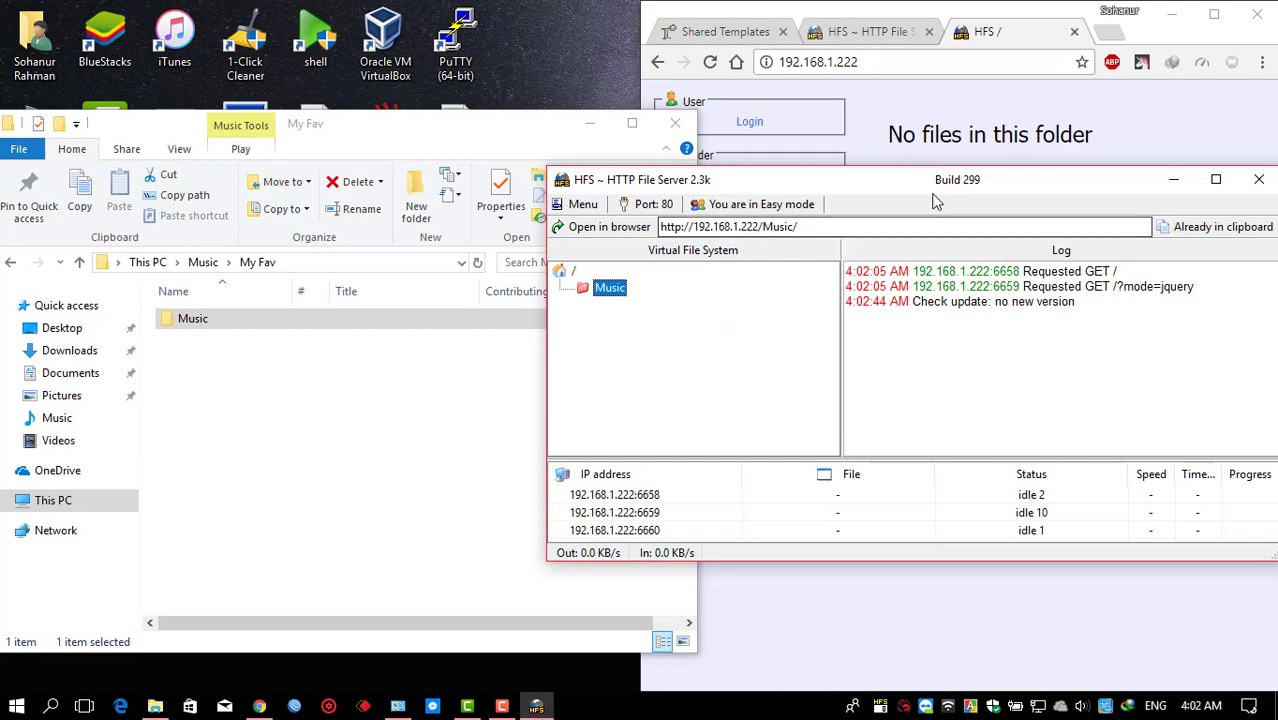
Reload the 192.168.1.222 page, open the shared Music folder in it, and maximize the browser window.
drag(1052, 187, 693, 154)
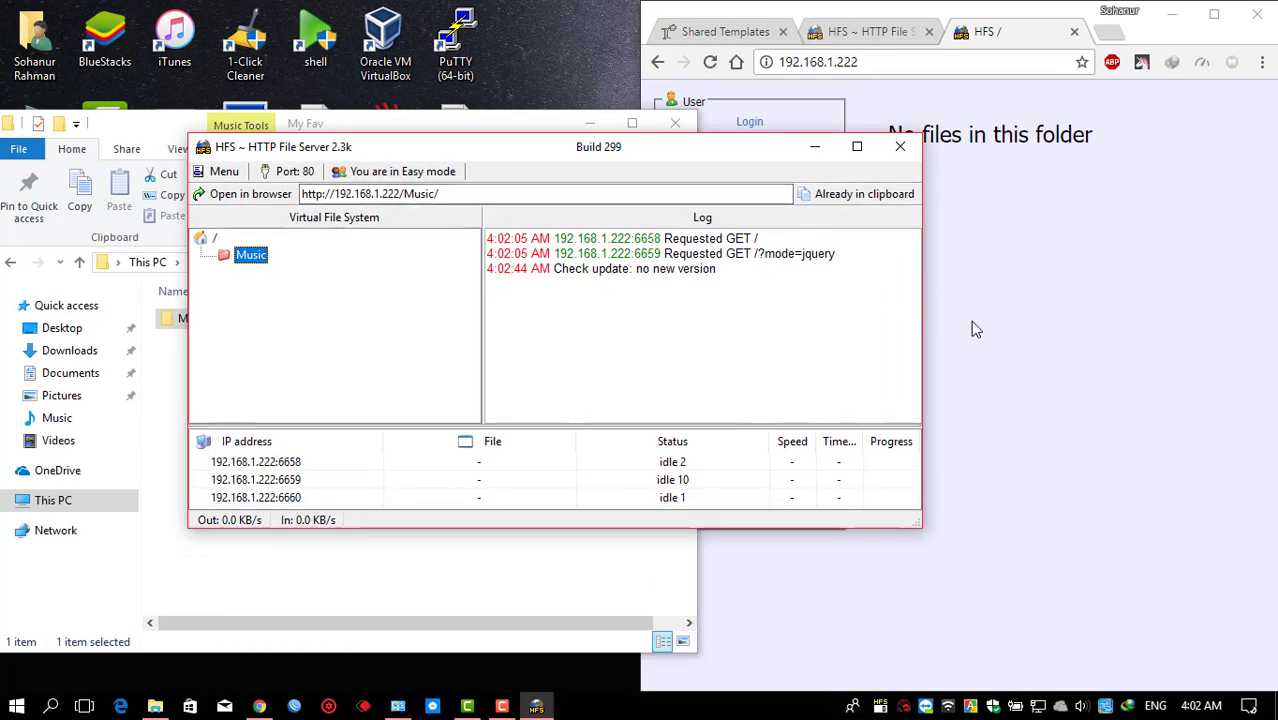
click(975, 290)
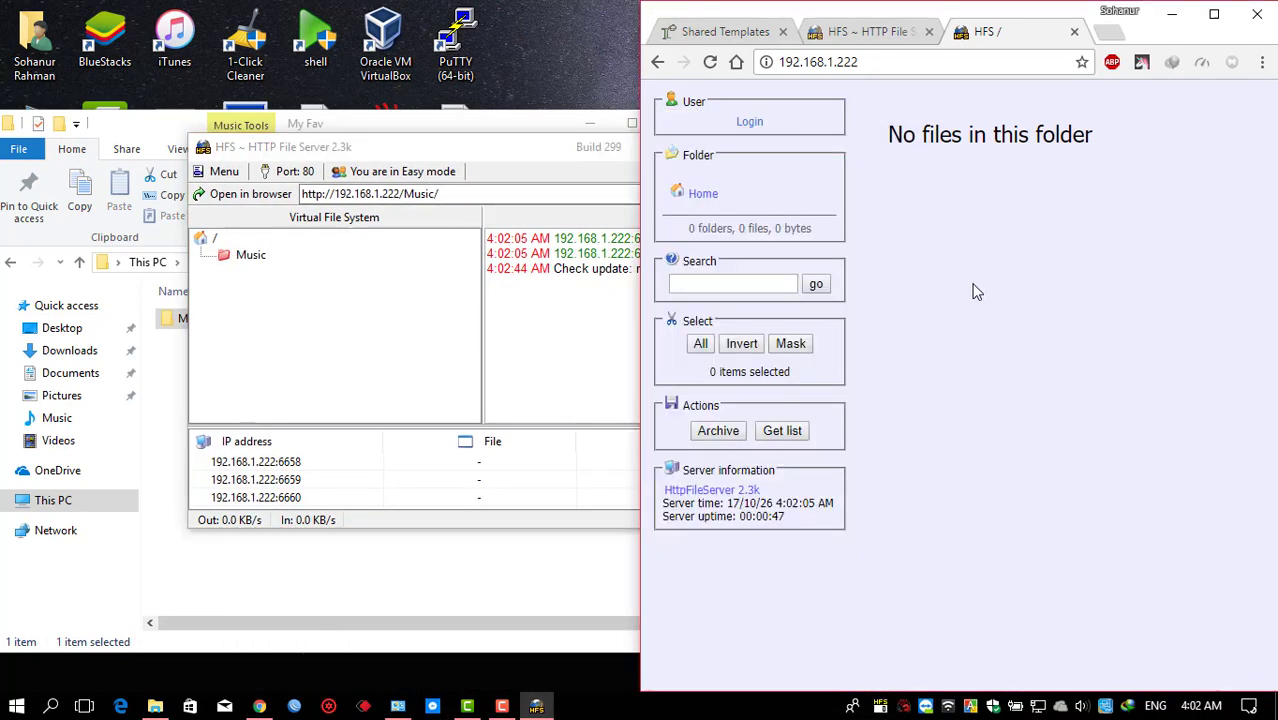
click(710, 62)
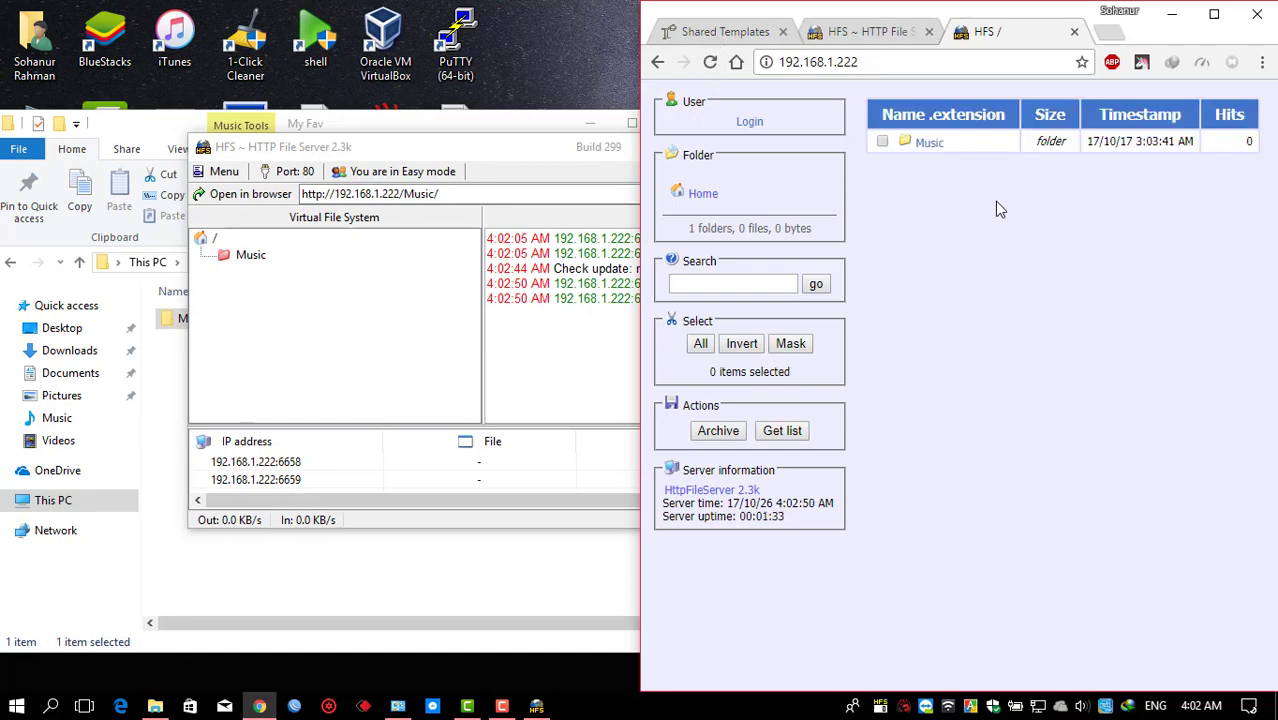
click(930, 143)
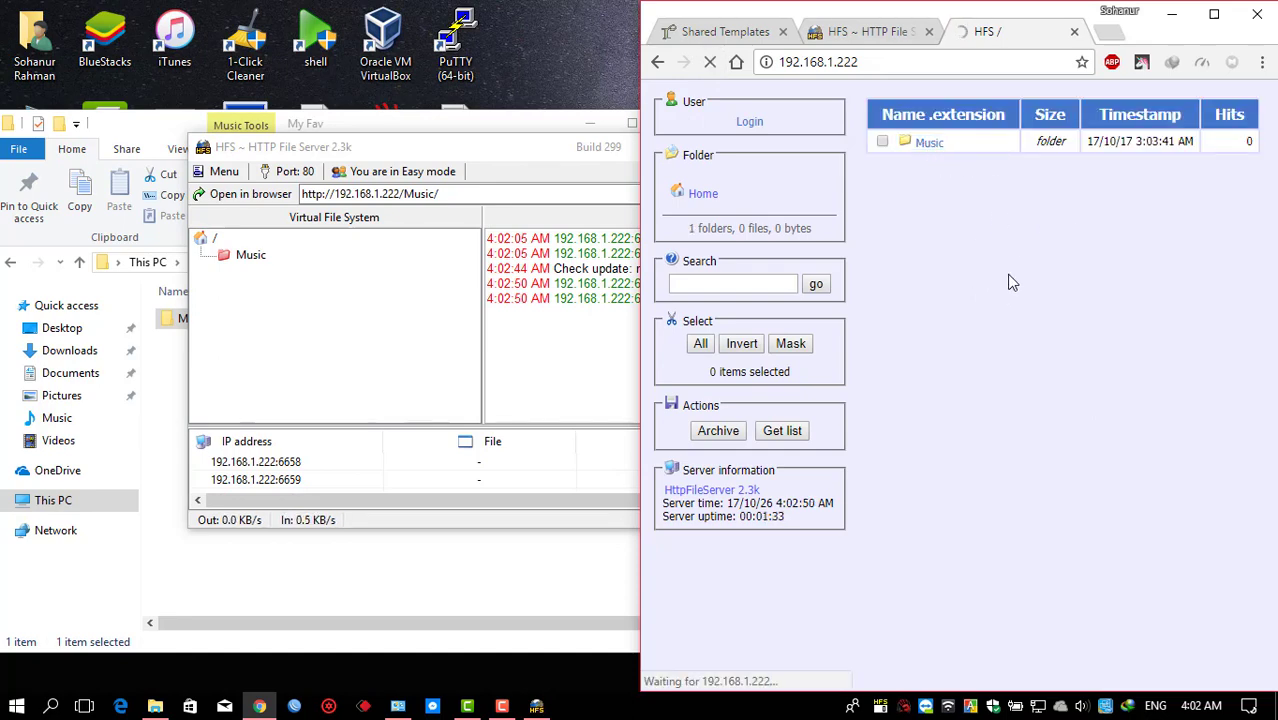
click(1214, 14)
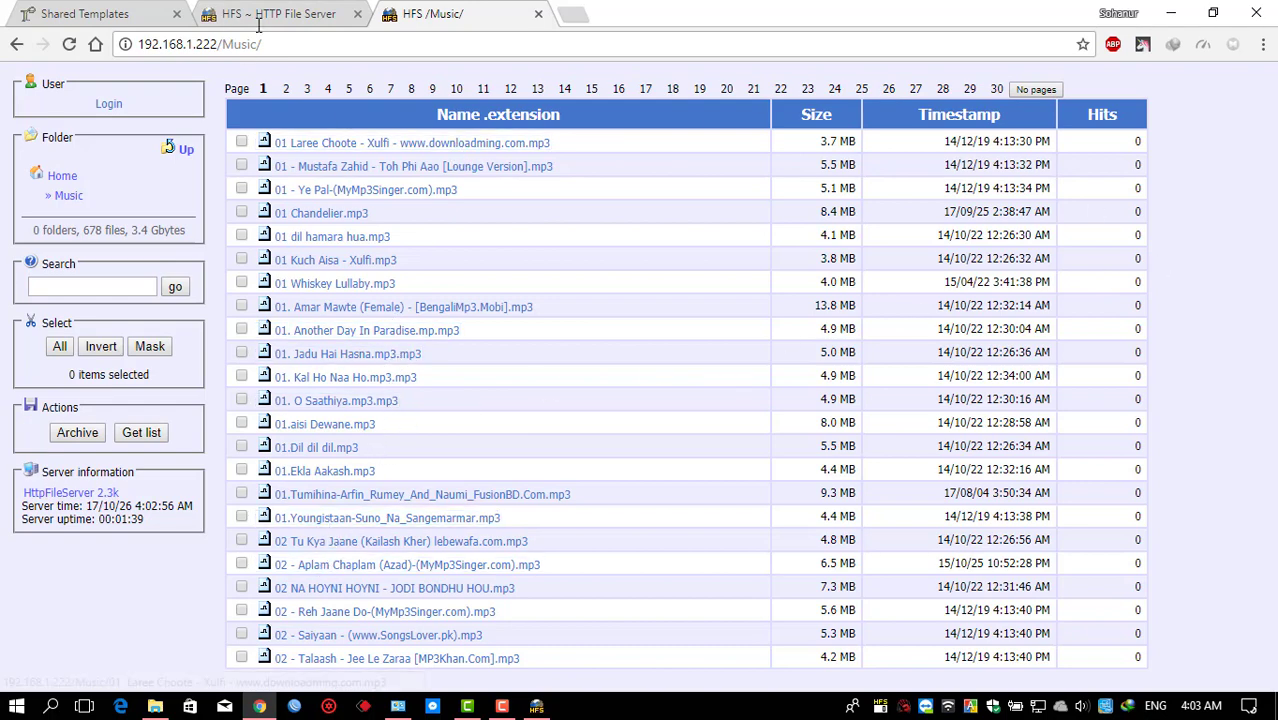
Open the Live template link from the forum's Shared Templates list.
click(300, 238)
click(85, 12)
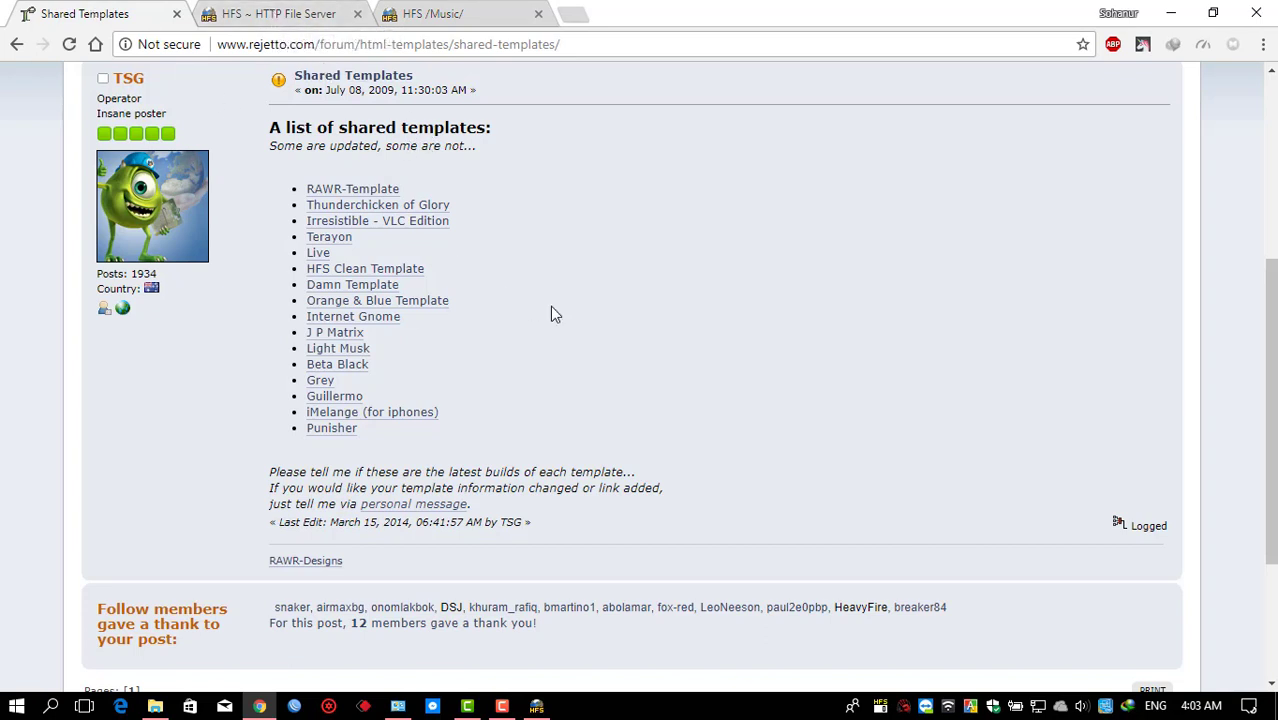
click(320, 256)
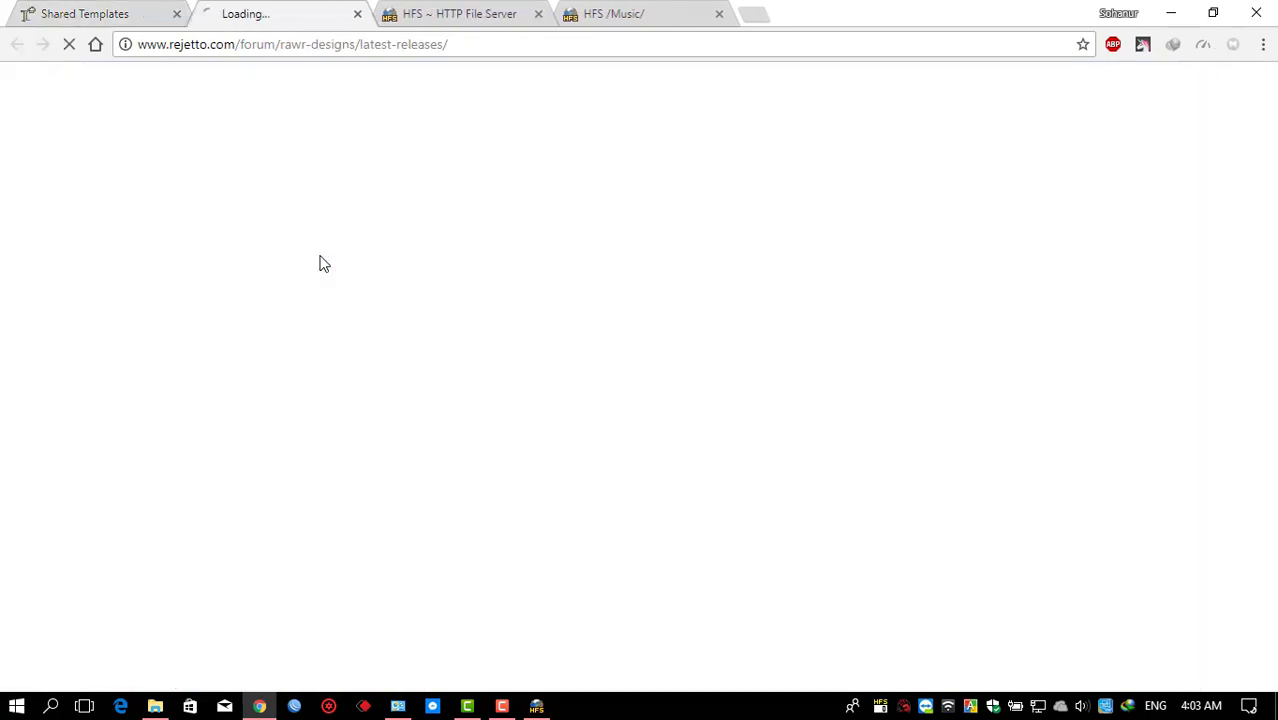
Browse the template previews on the Latest Releases page and download Live 3.0.1.zip.
scroll(465, 531, down, 2)
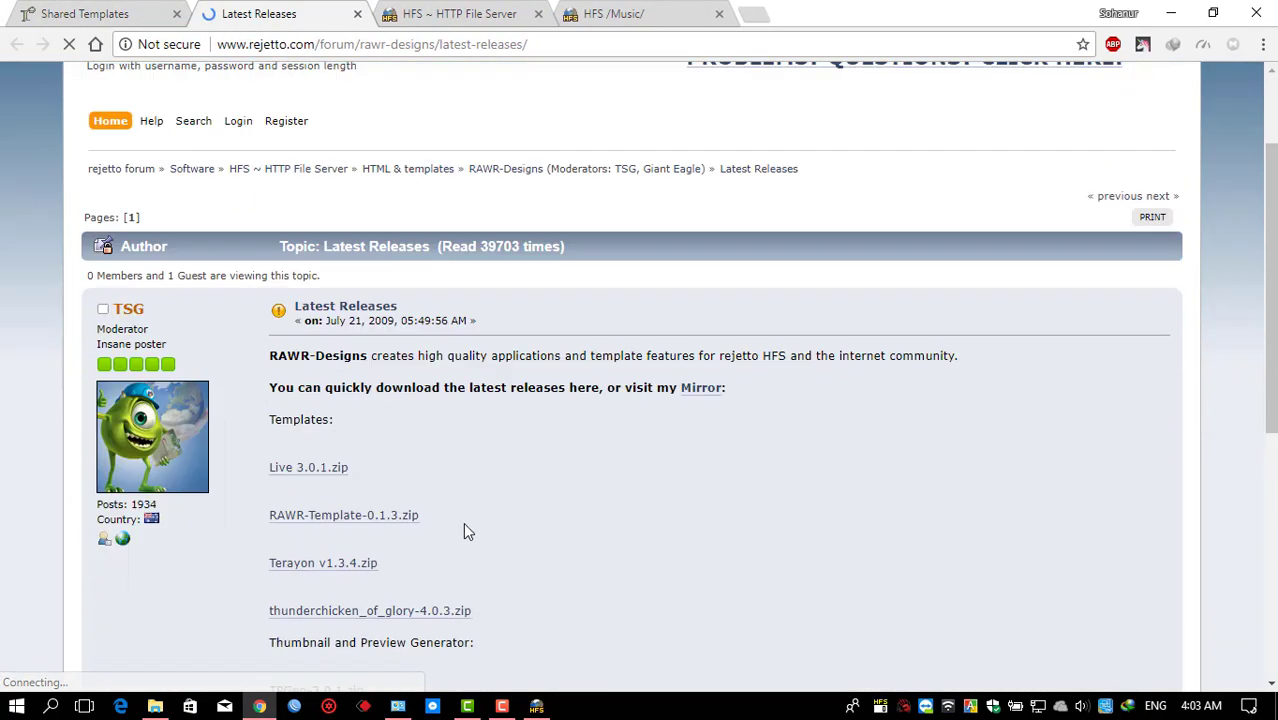
scroll(463, 531, down, 11)
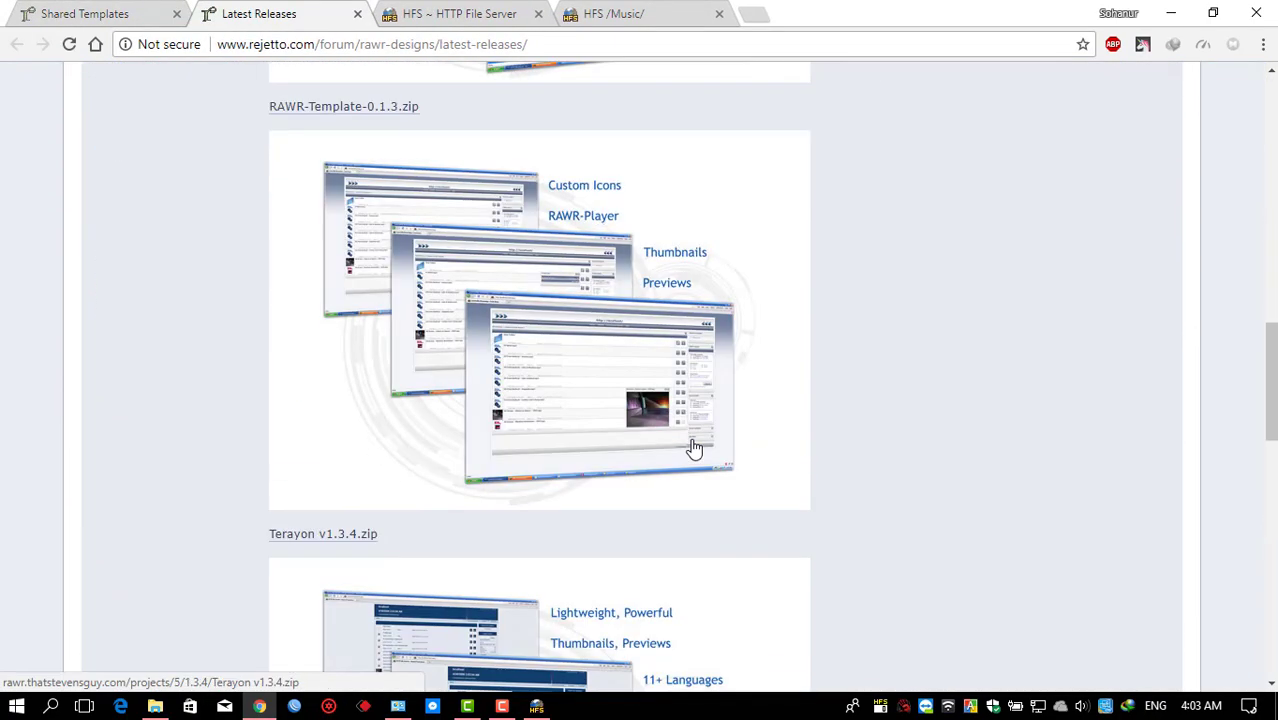
scroll(694, 449, down, 15)
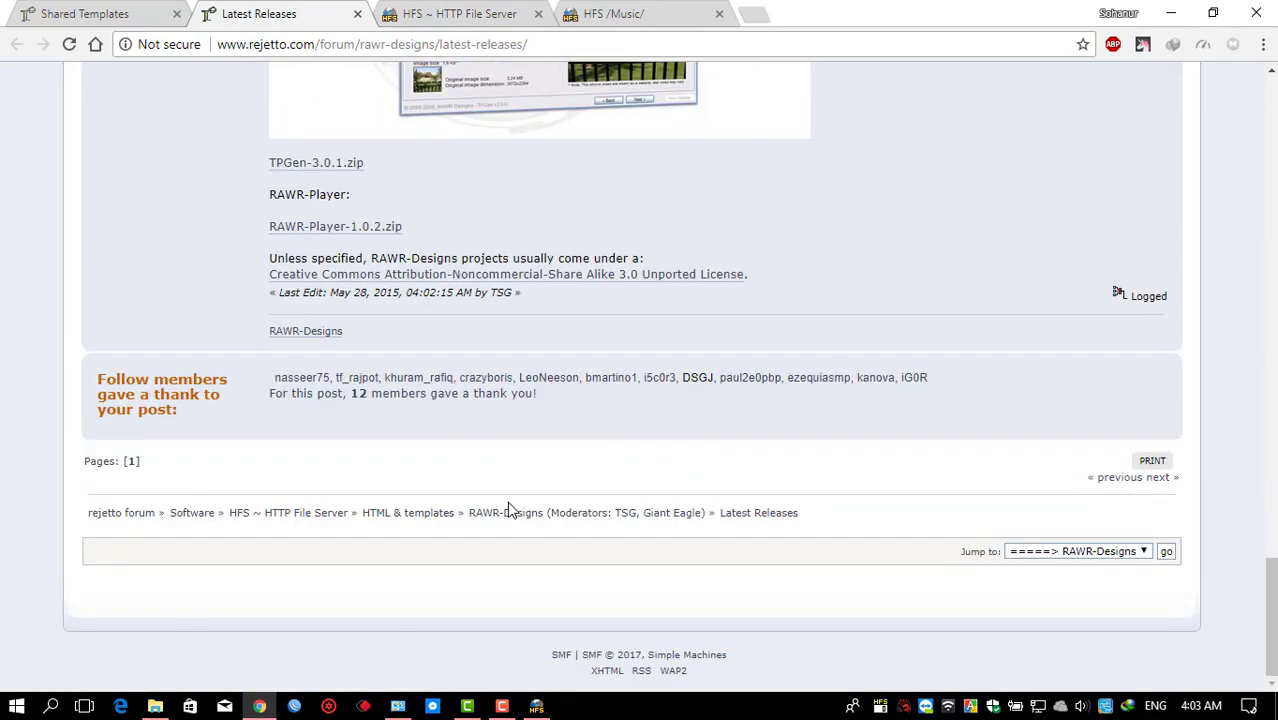
scroll(510, 510, up, 15)
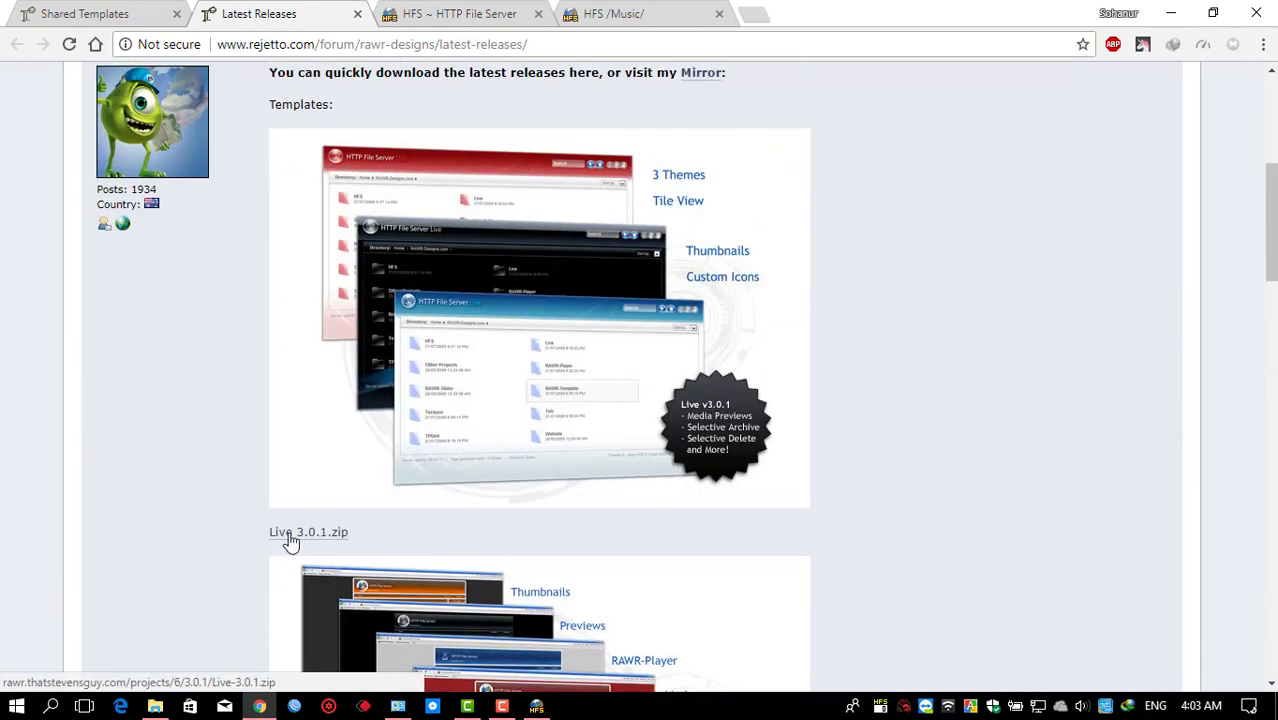
click(322, 534)
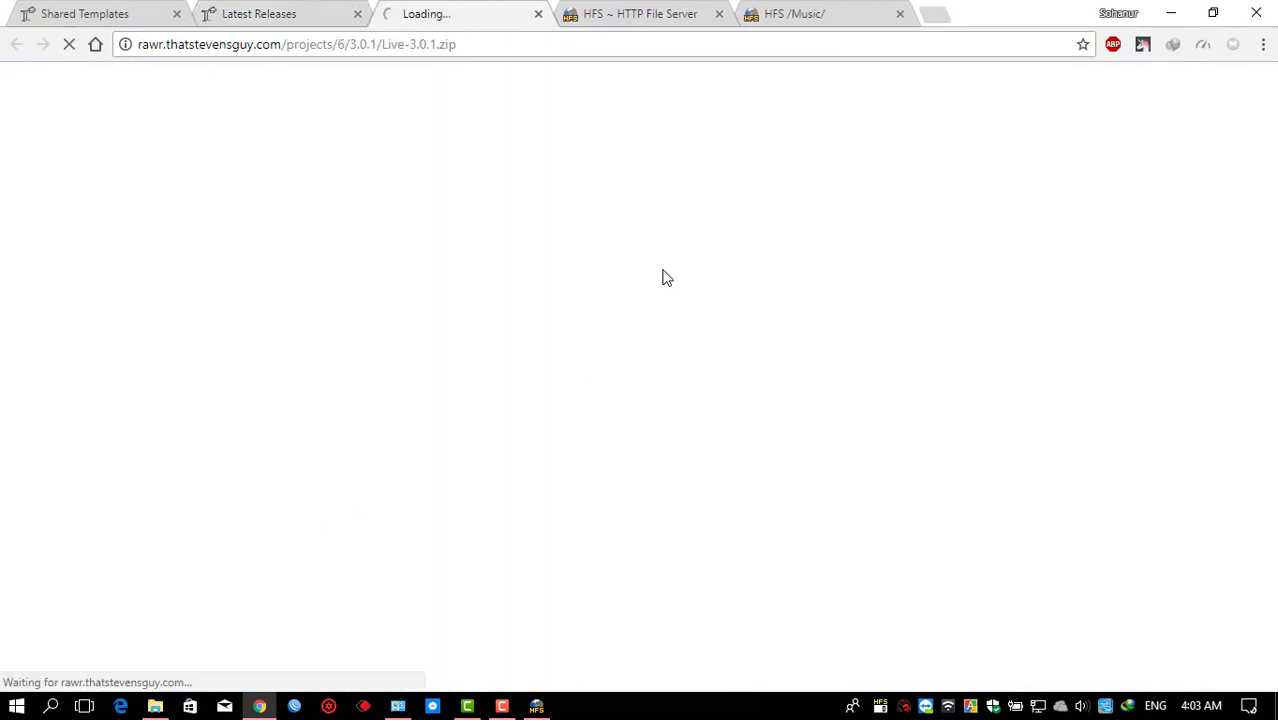
click(634, 437)
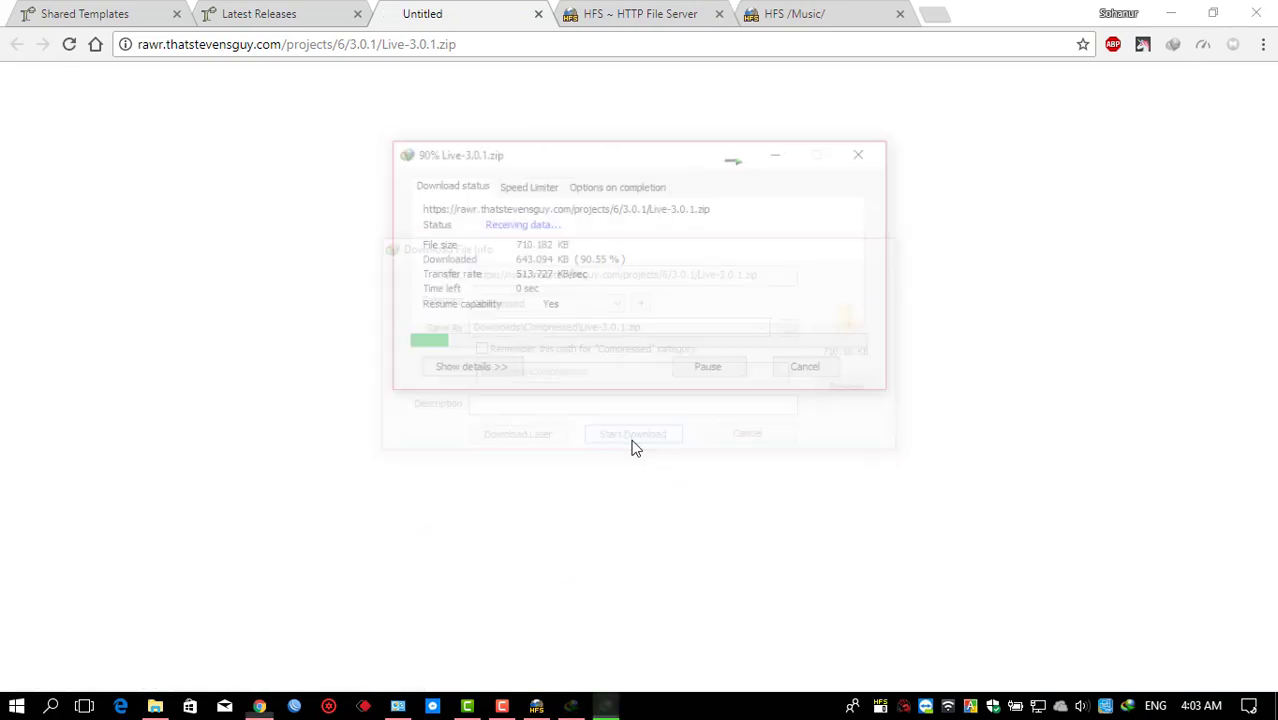
Open the downloaded Live-3.0.1.zip from Internet Download Manager and move the archive window aside.
double_click(1127, 706)
double_click(200, 406)
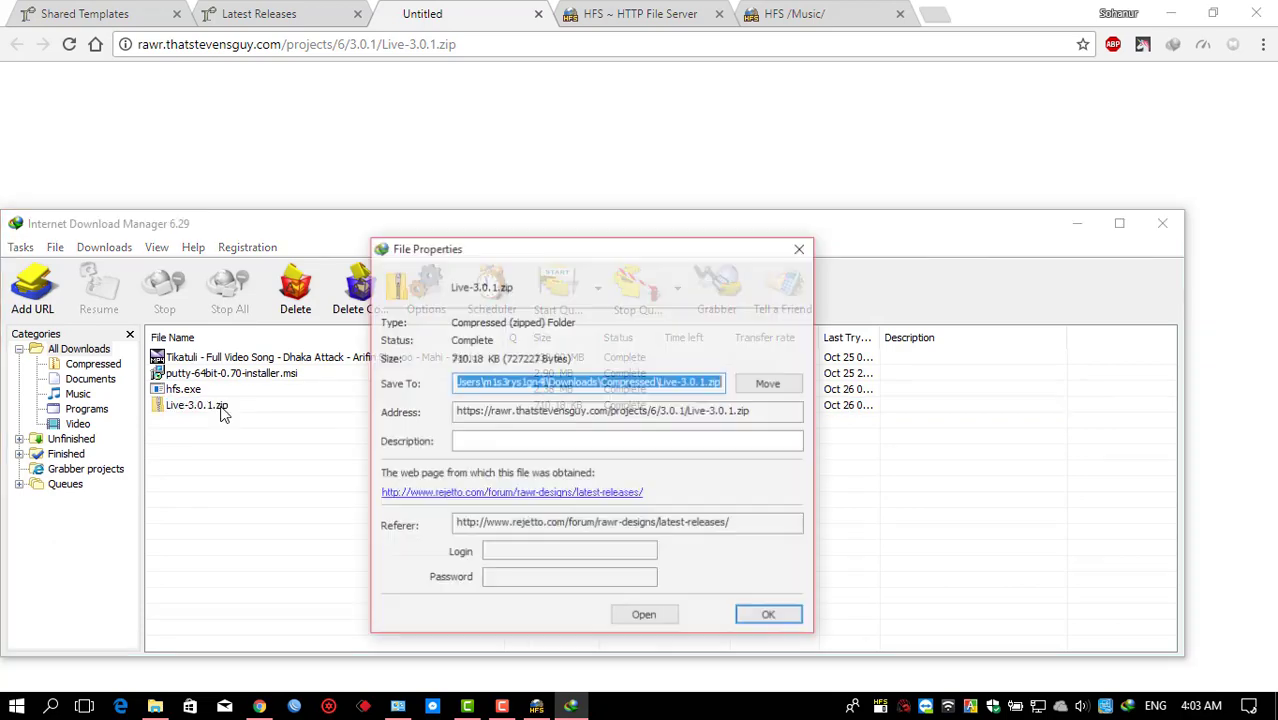
click(658, 620)
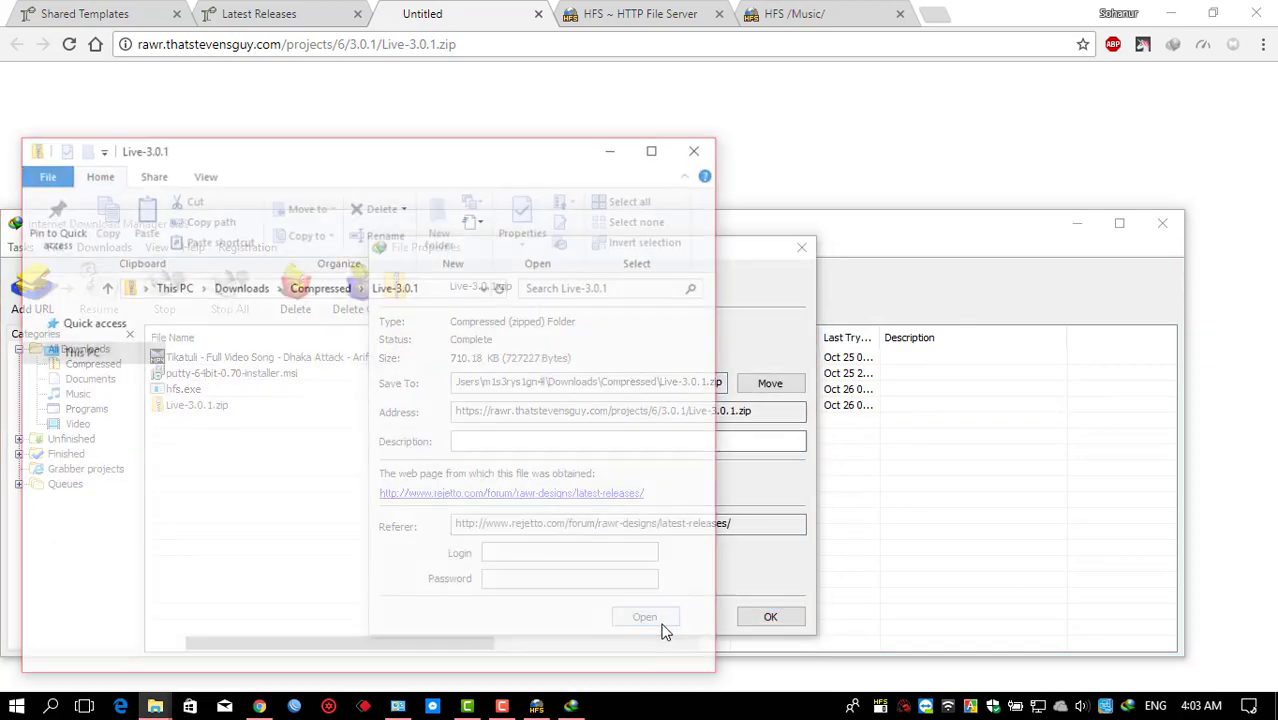
drag(598, 160, 966, 138)
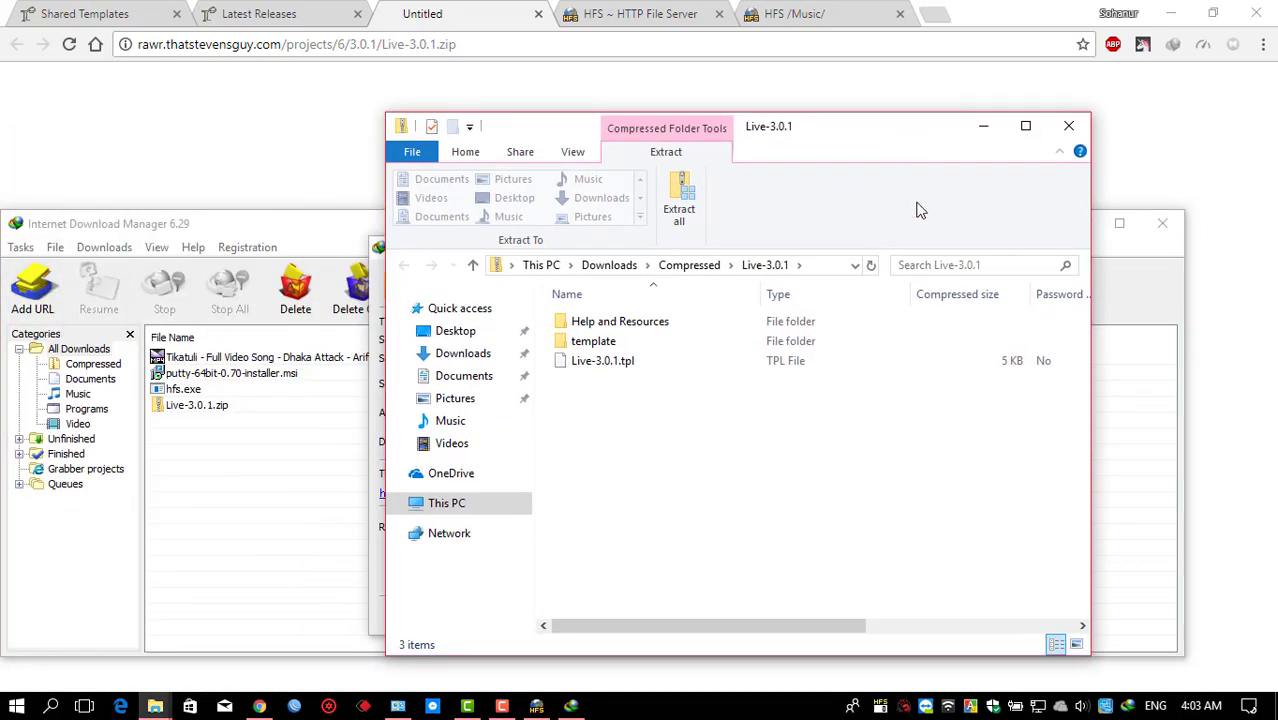
Copy the template folder and Live-3.0.1.tpl from the archive to the desktop, and close the archive and download manager windows.
click(1170, 13)
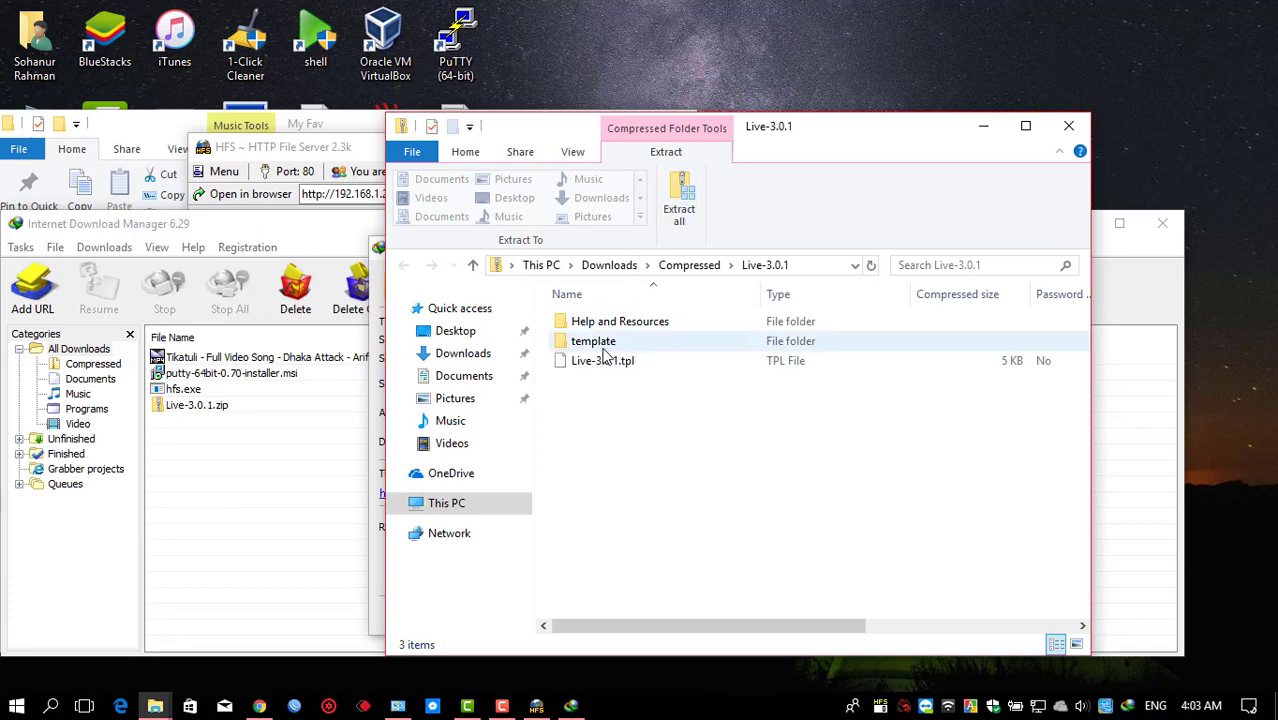
click(603, 343)
drag(594, 362, 901, 89)
click(1070, 129)
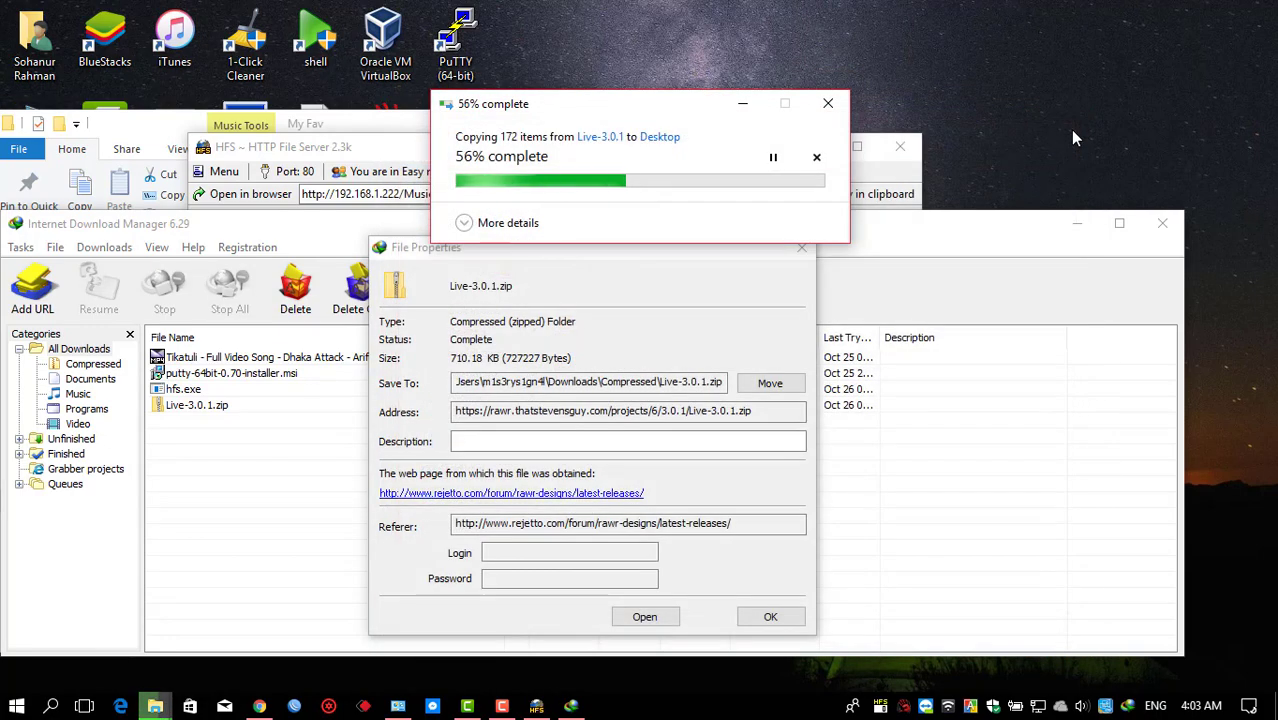
click(770, 616)
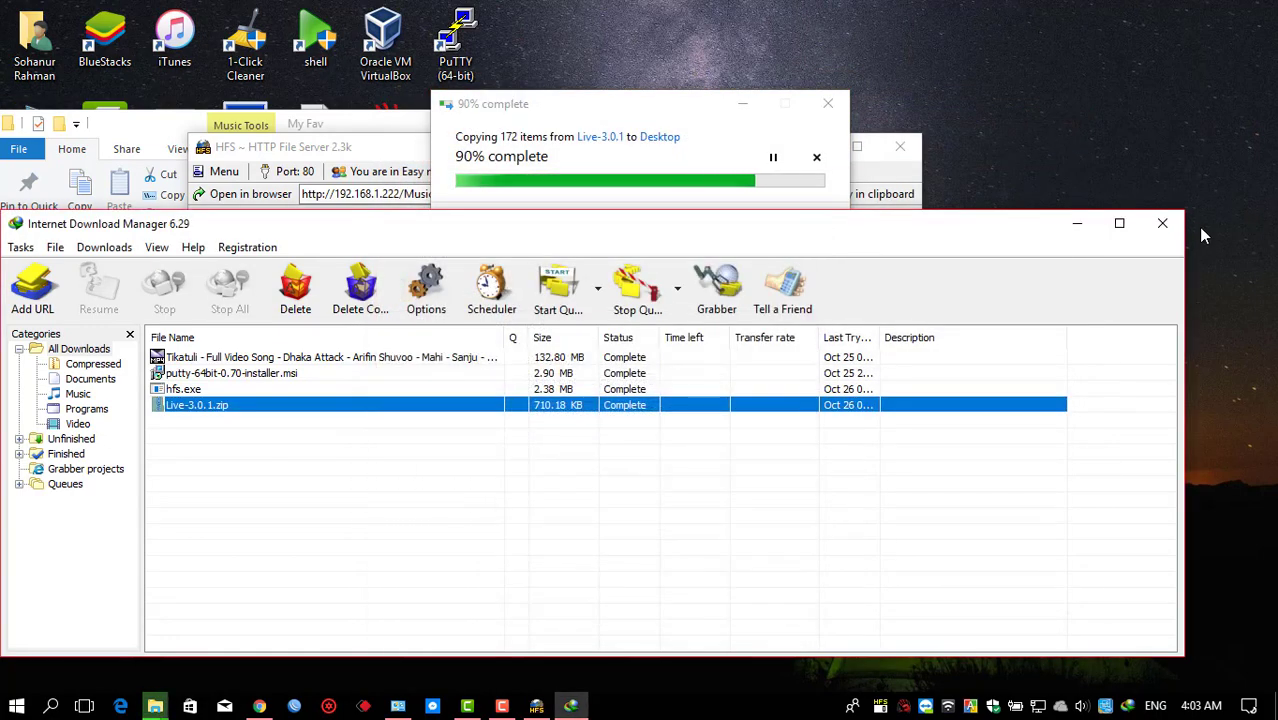
click(1162, 223)
Open the template folder from the desktop and arrange its window beside the HFS window.
drag(713, 167, 1010, 263)
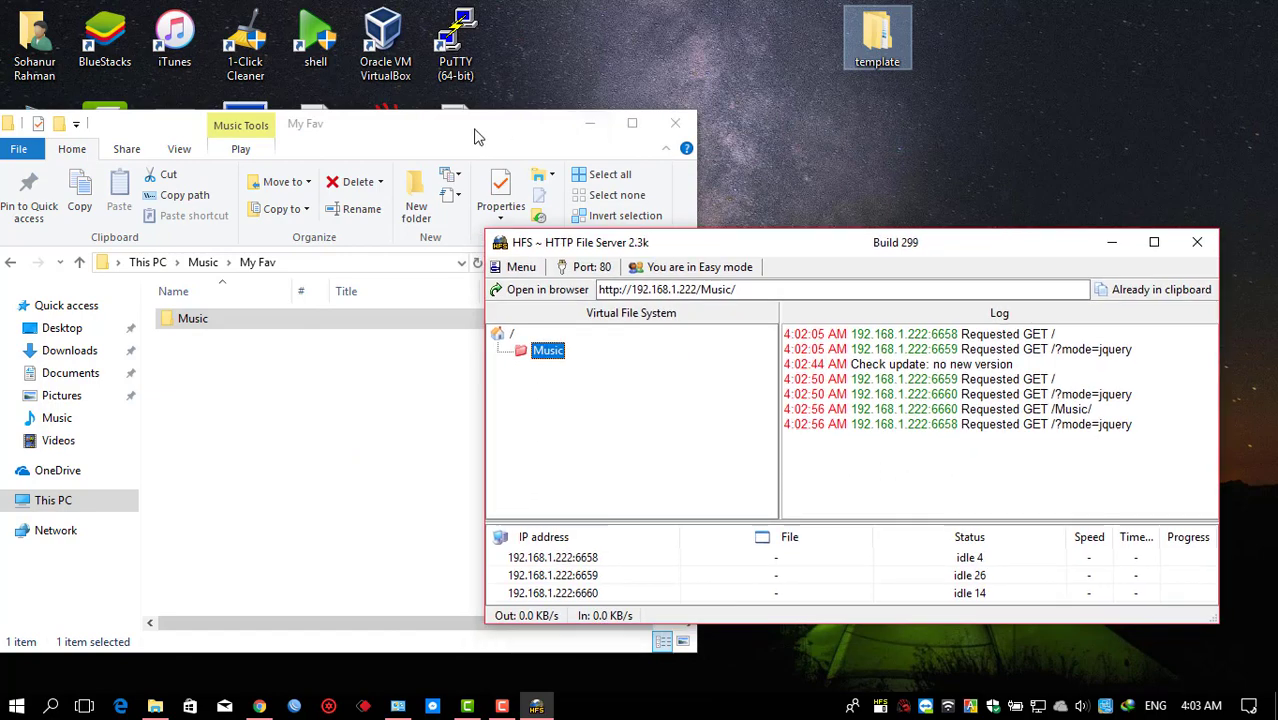
click(478, 134)
double_click(882, 50)
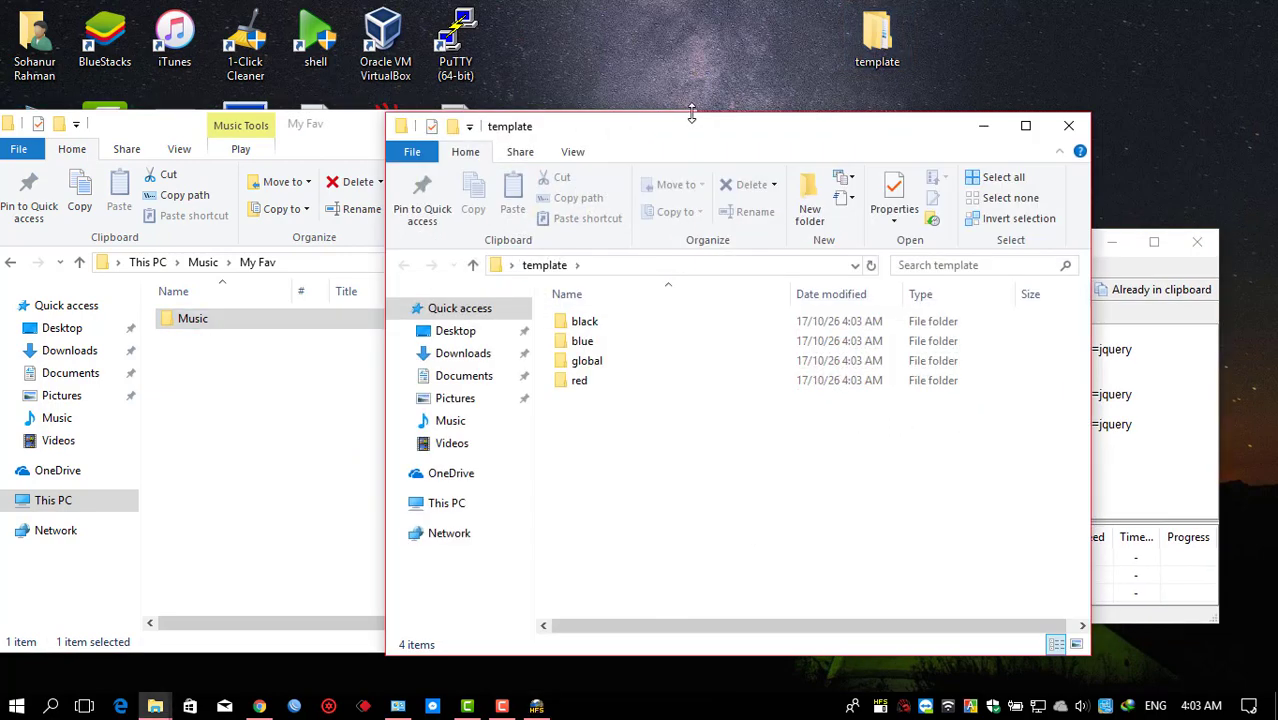
drag(672, 126, 1015, 137)
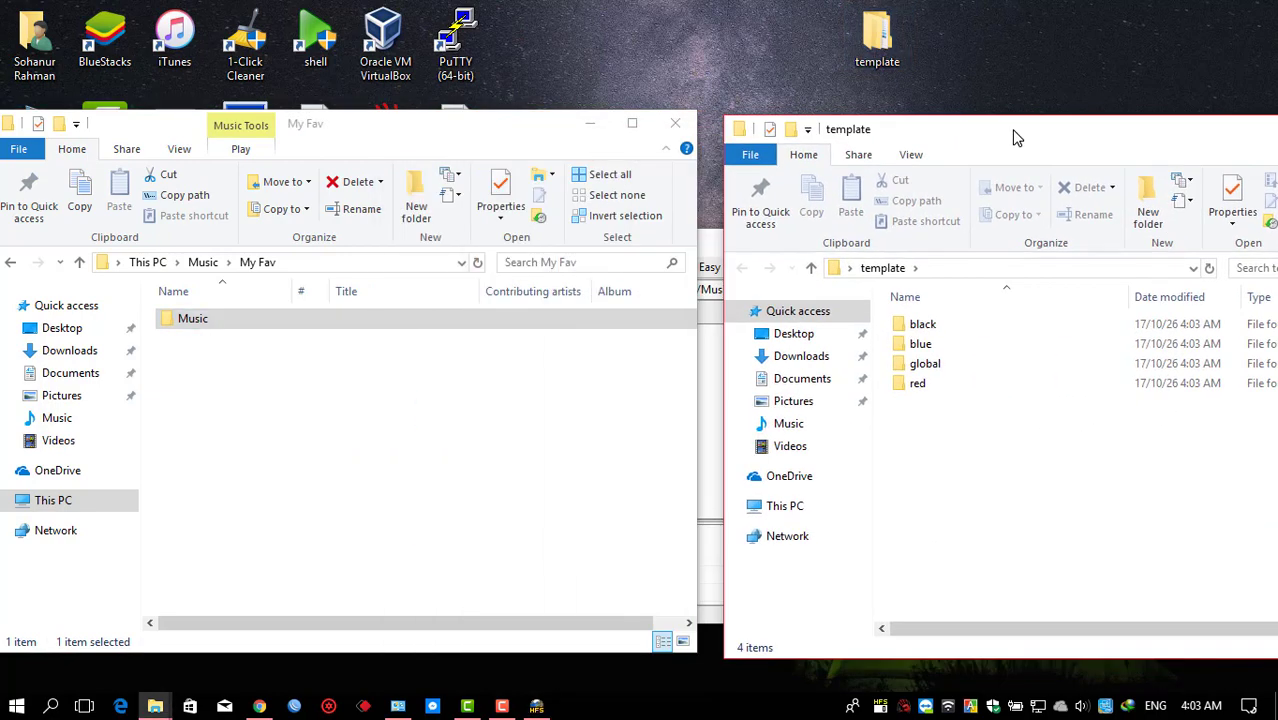
click(700, 412)
click(713, 398)
drag(903, 240, 374, 277)
Look inside the black template subfolder and return to the template folder.
click(938, 328)
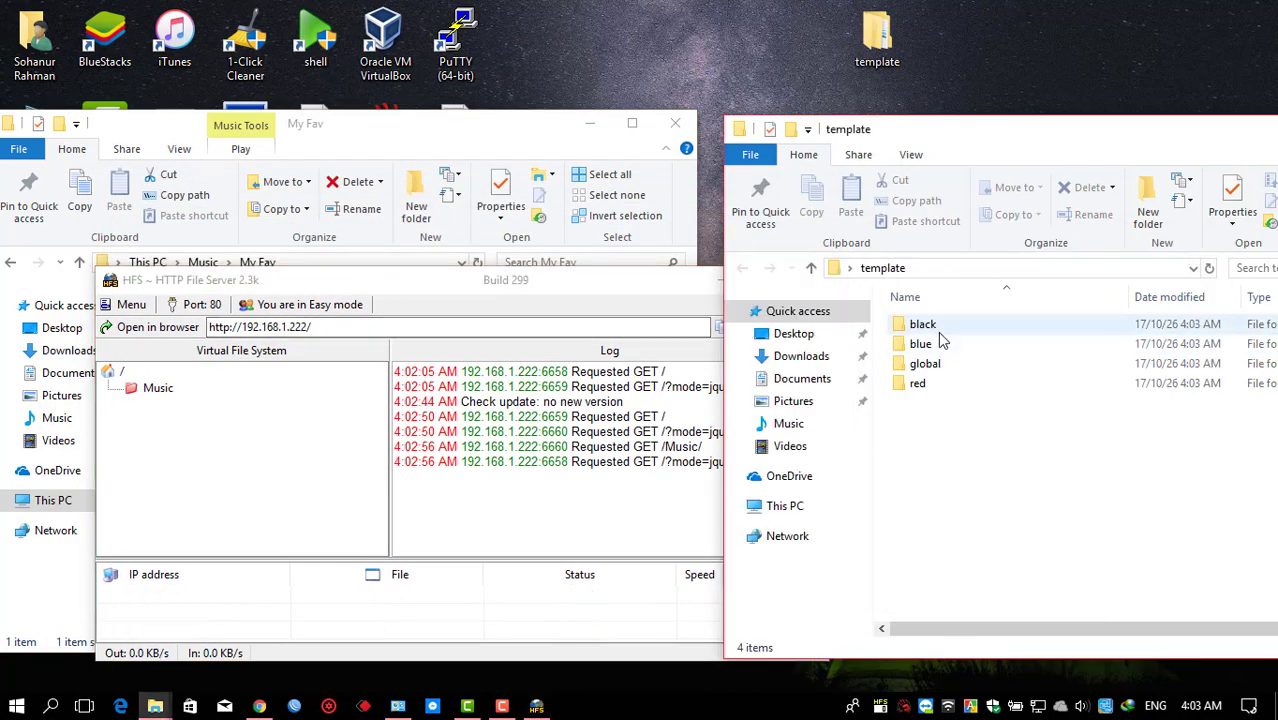
double_click(938, 328)
click(945, 348)
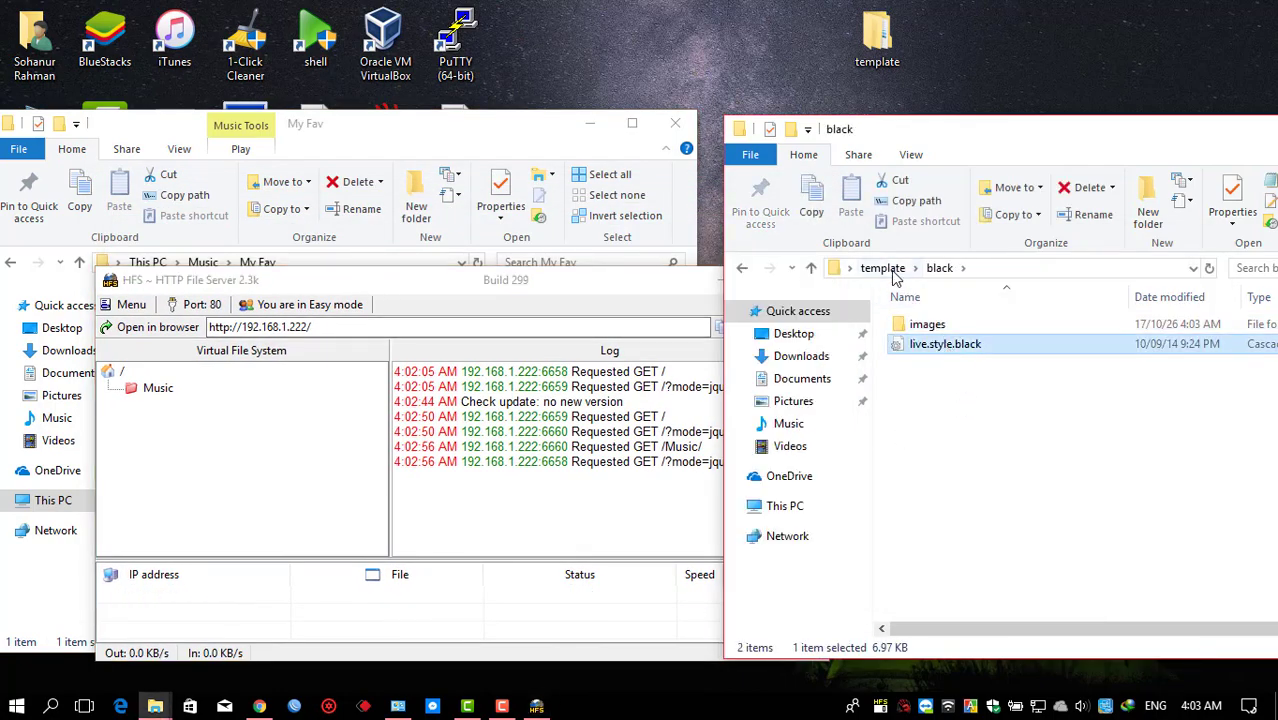
click(891, 270)
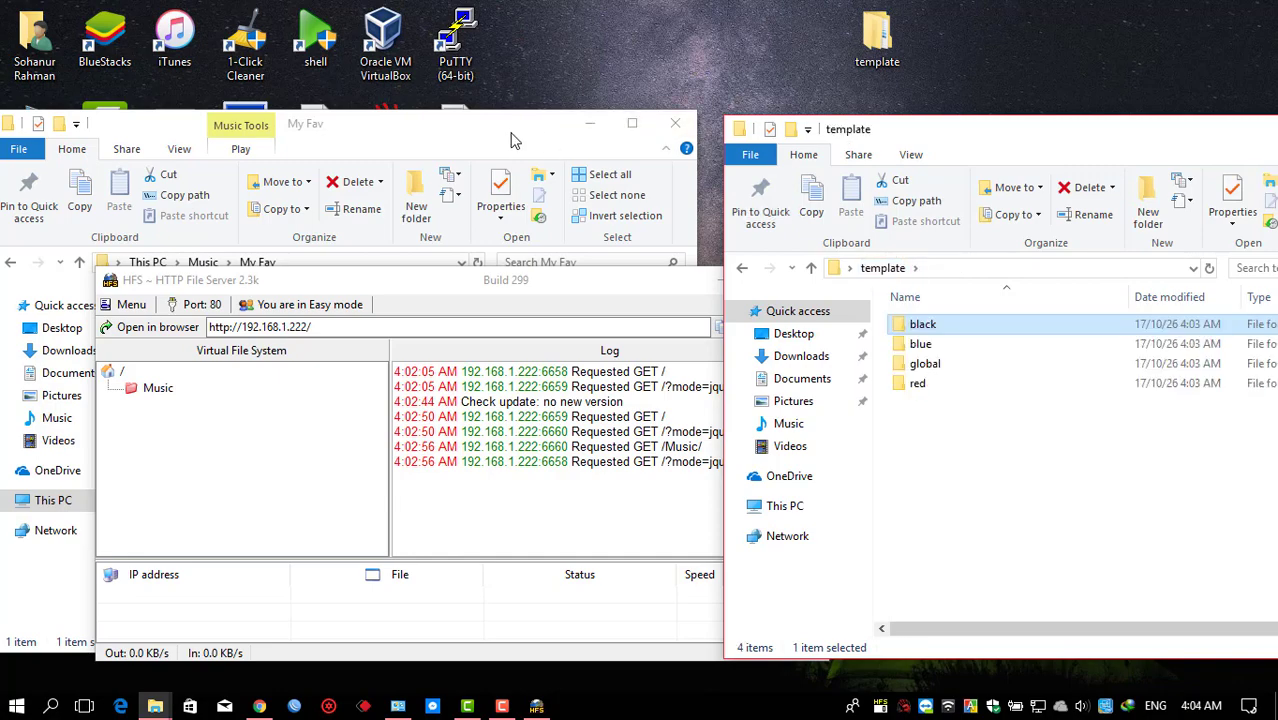
Move the My Fav and HFS windows clear of the desktop icons and place Live-3.0.1.tpl beside the template folder.
drag(512, 128, 987, 430)
drag(585, 290, 984, 320)
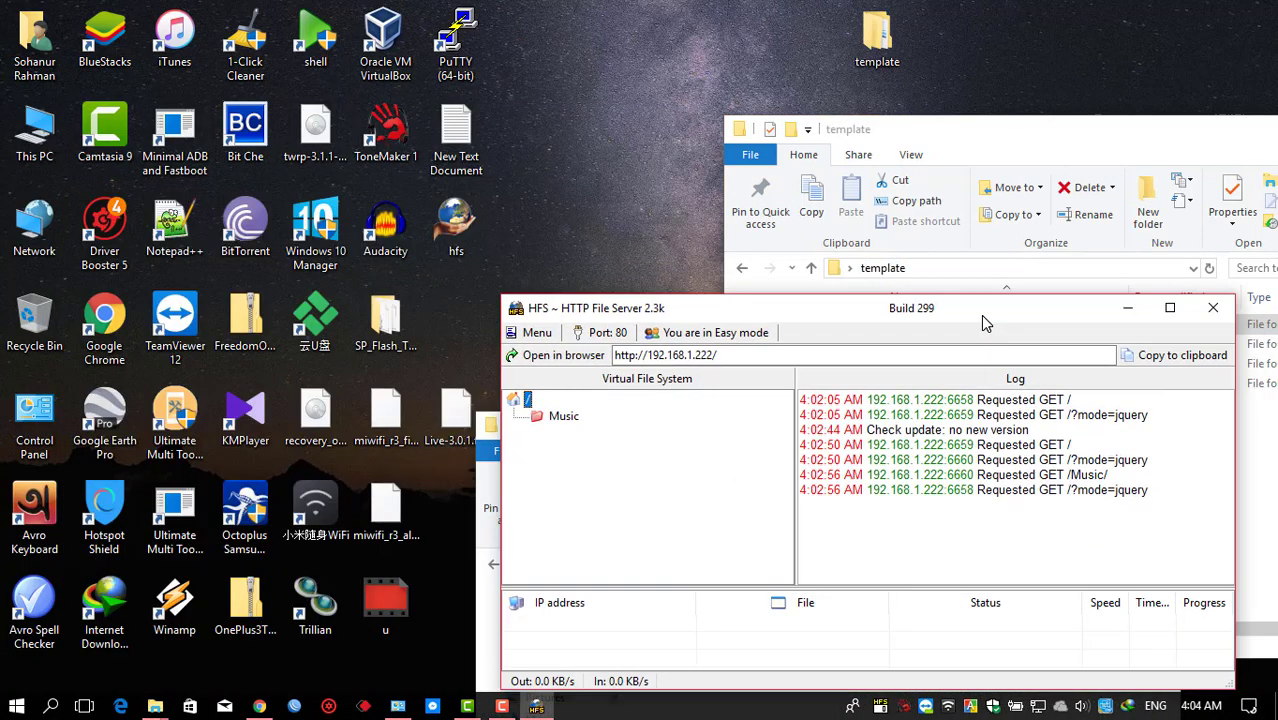
drag(443, 430, 775, 88)
Create a new folder named themes on the desktop.
right_click(583, 37)
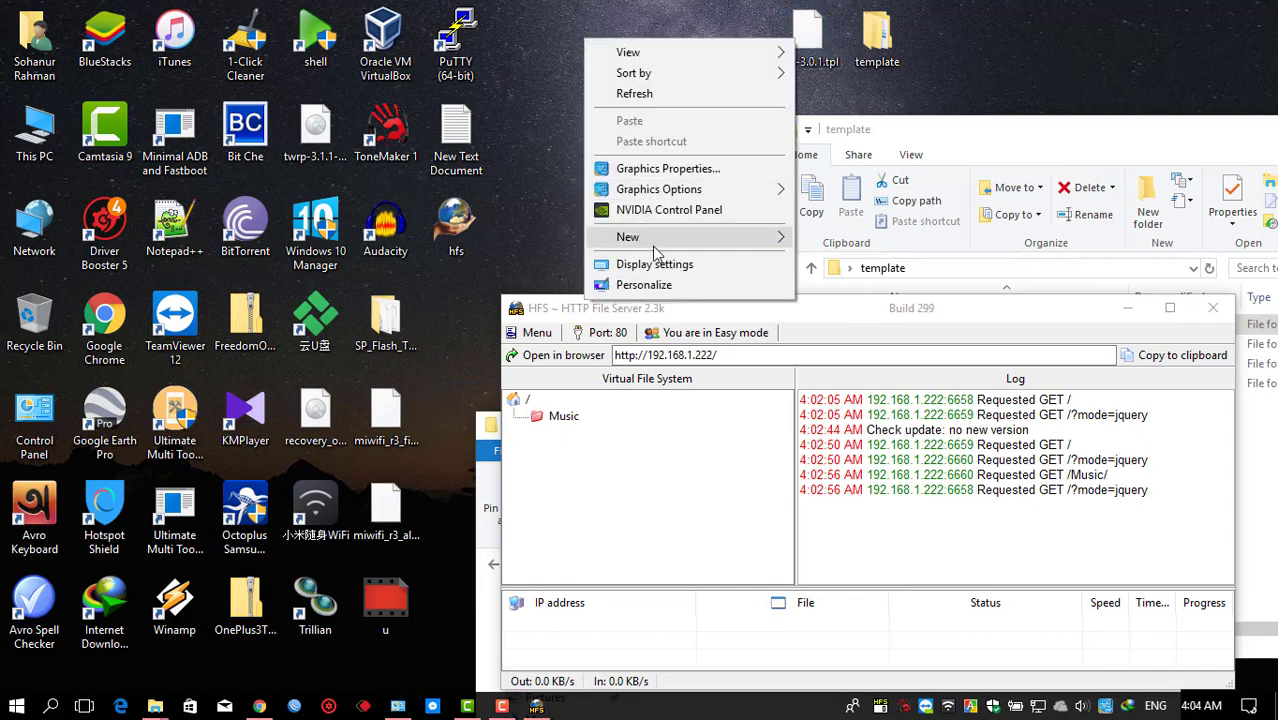
mouse_move(655, 236)
click(850, 254)
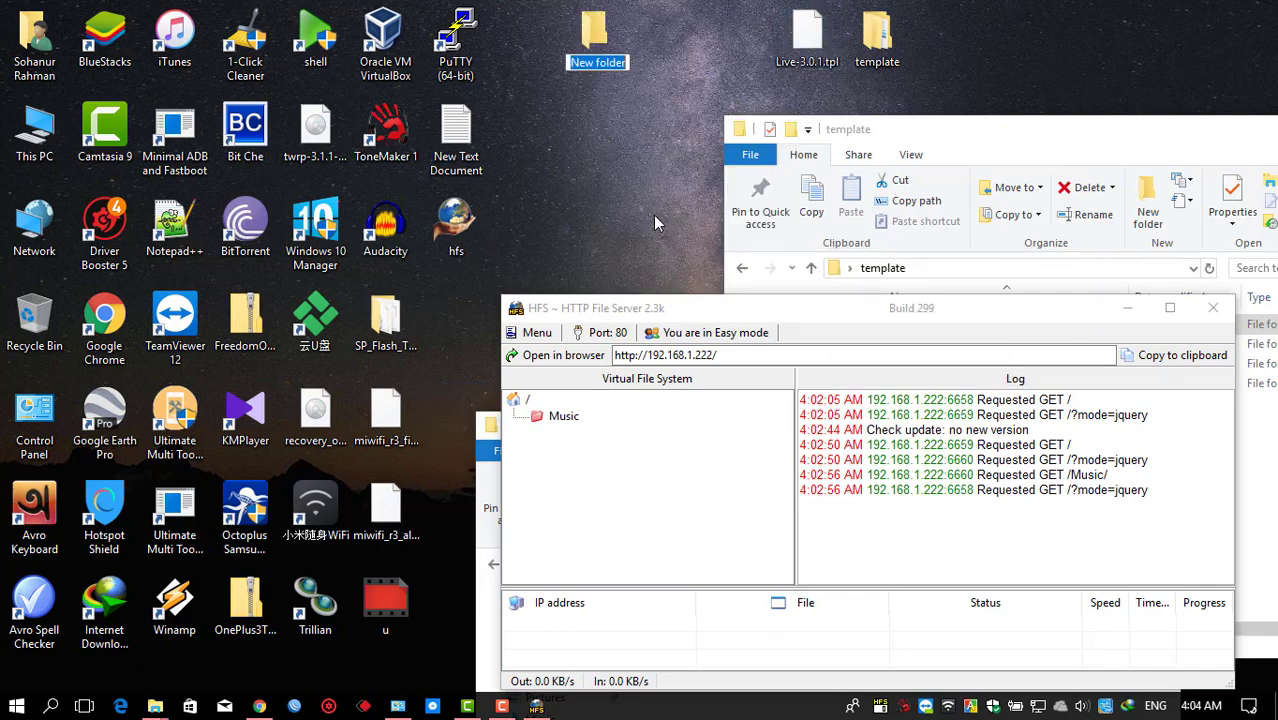
text(themes)
key(Return)
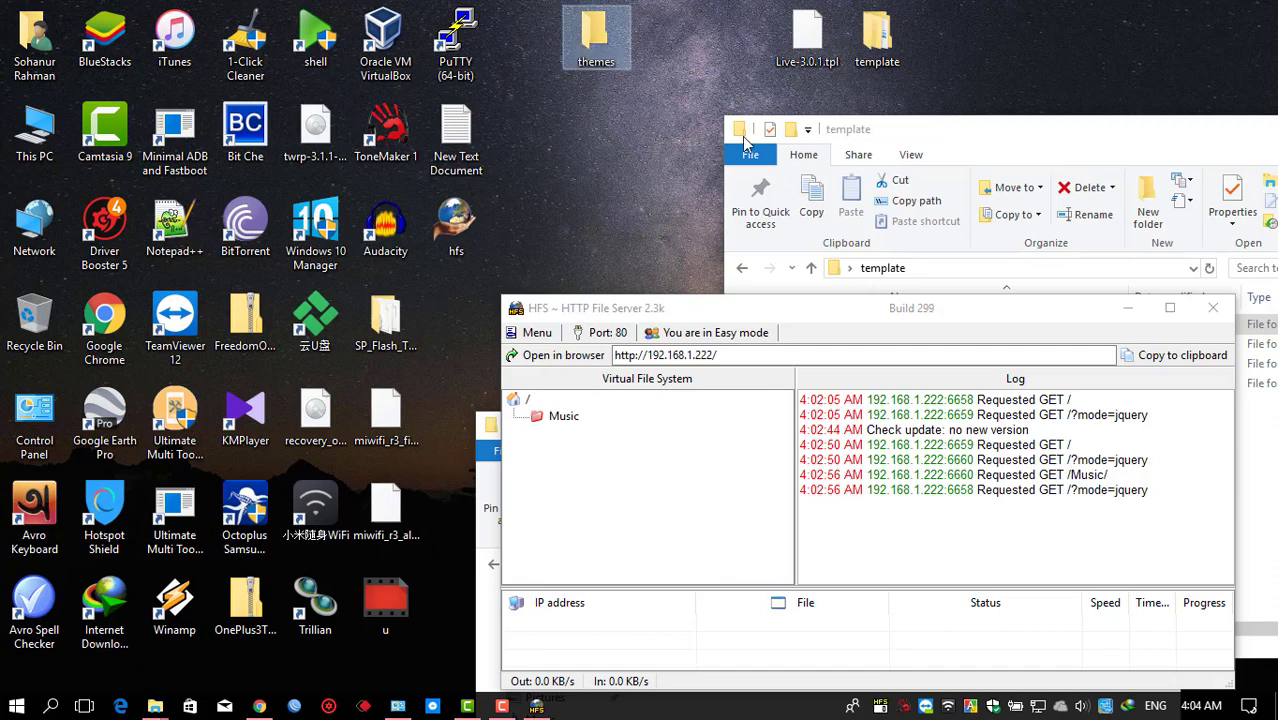
Move the template folder and Live-3.0.1.tpl from the desktop into the themes folder, and open that folder.
drag(950, 78, 775, 8)
drag(800, 50, 605, 60)
double_click(605, 60)
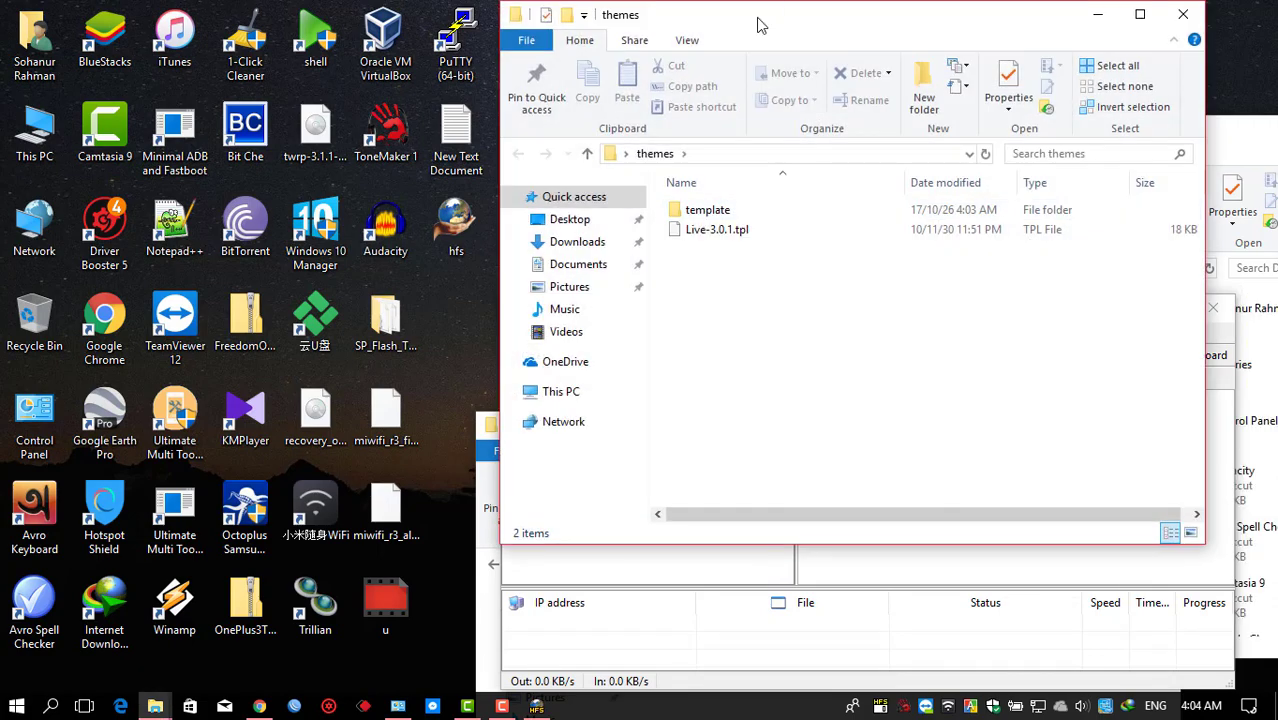
Arrange the themes folder window and the HFS window side by side so both can be used.
drag(759, 23, 1073, 78)
drag(1008, 292, 665, 493)
drag(597, 310, 265, 135)
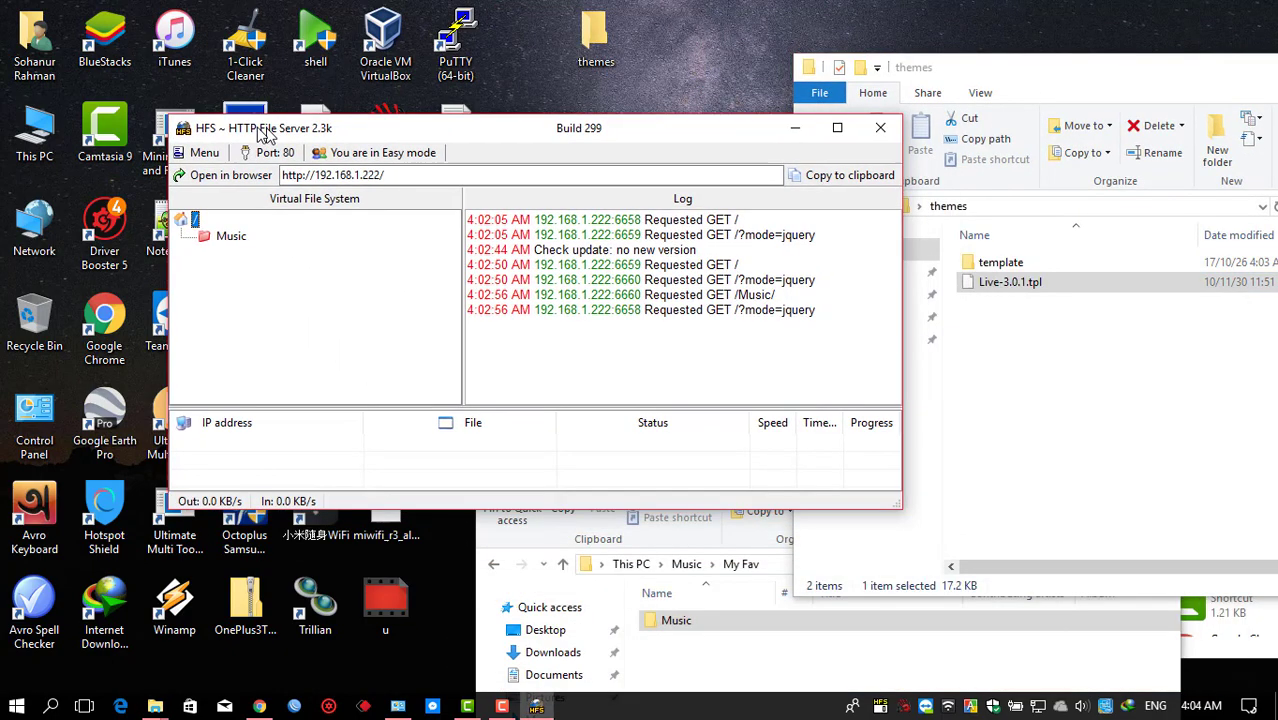
Switch HFS from Easy mode to Expert mode.
click(201, 154)
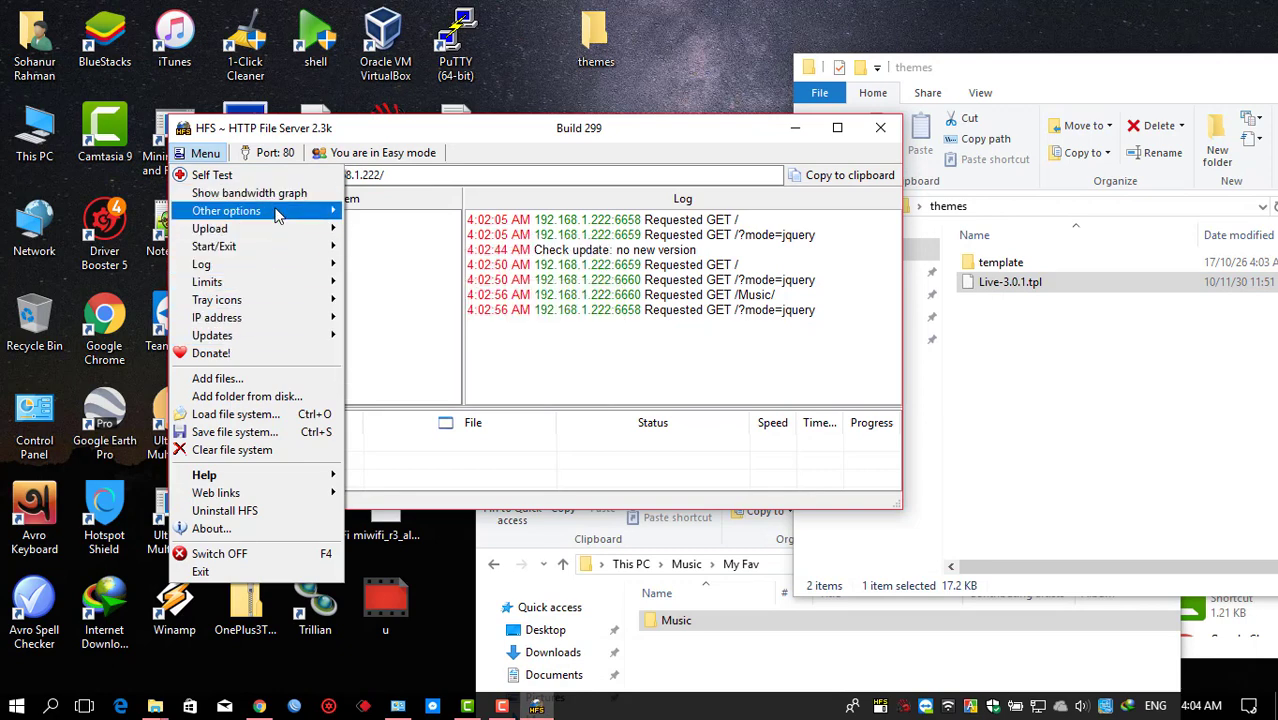
mouse_move(279, 215)
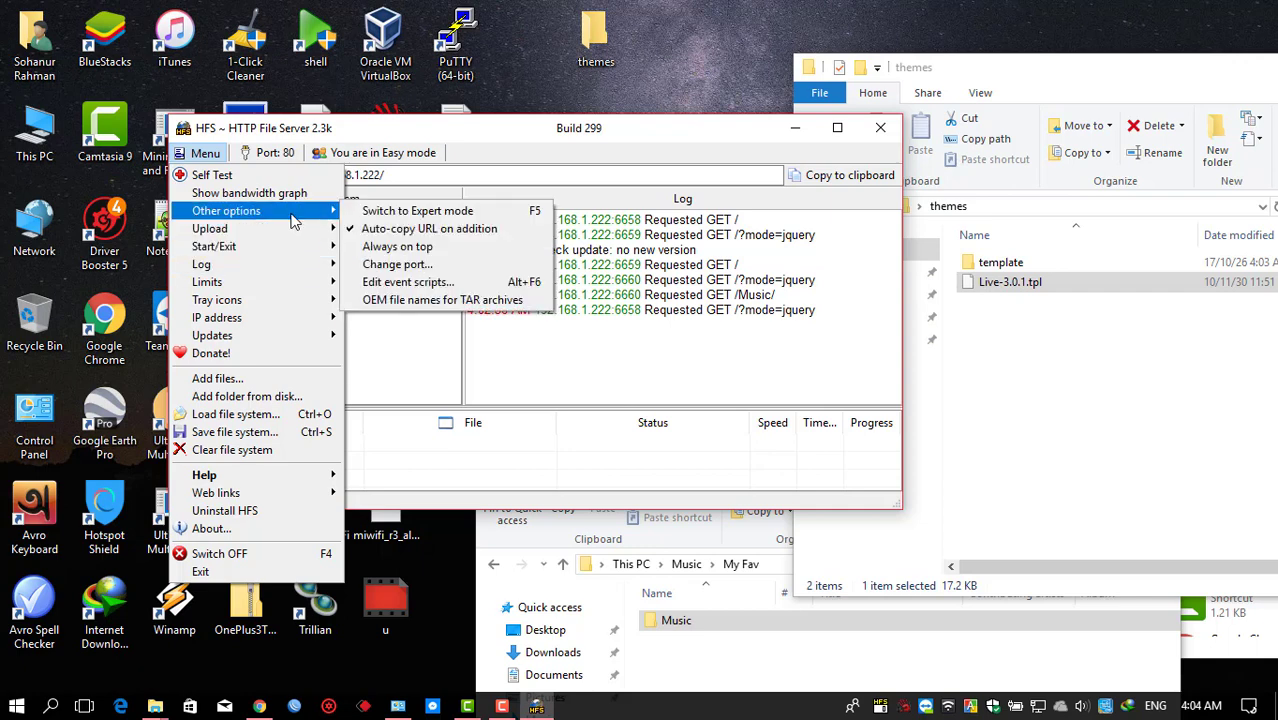
click(400, 152)
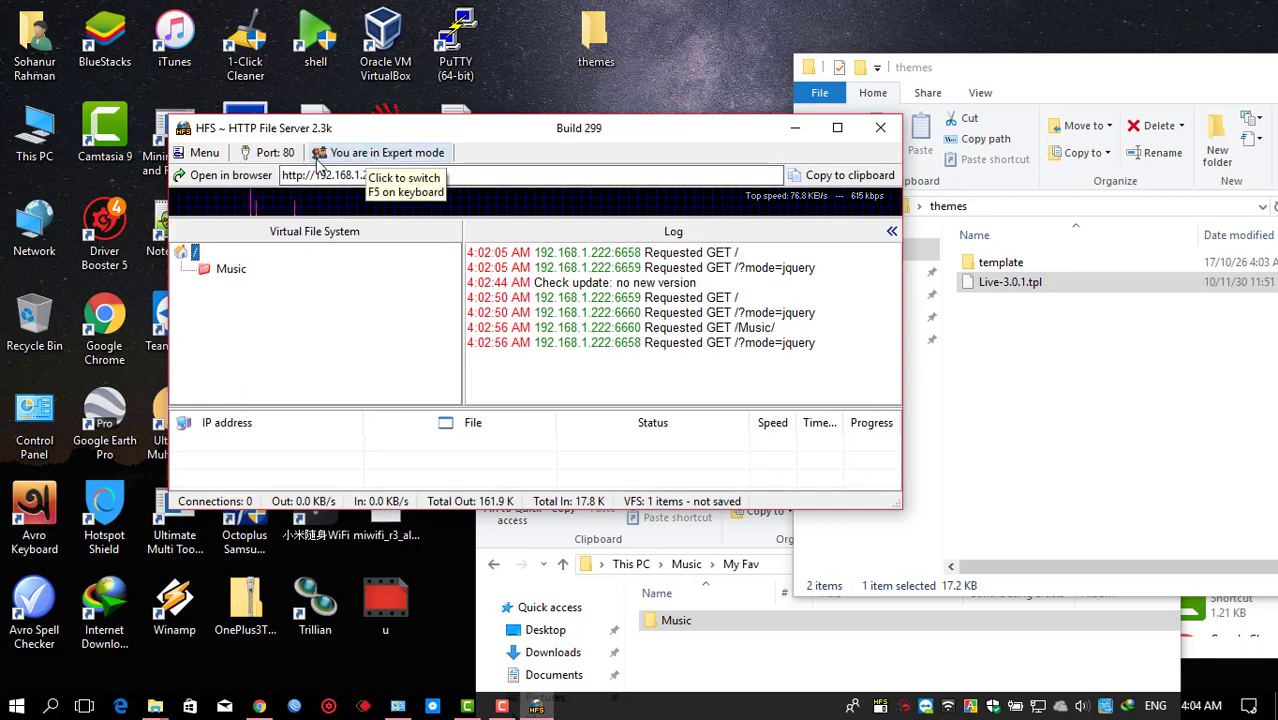
Change the HFS HTML template file to Live-3.0.1.tpl from the desktop's themes folder and dismiss the template's welcome message.
click(204, 153)
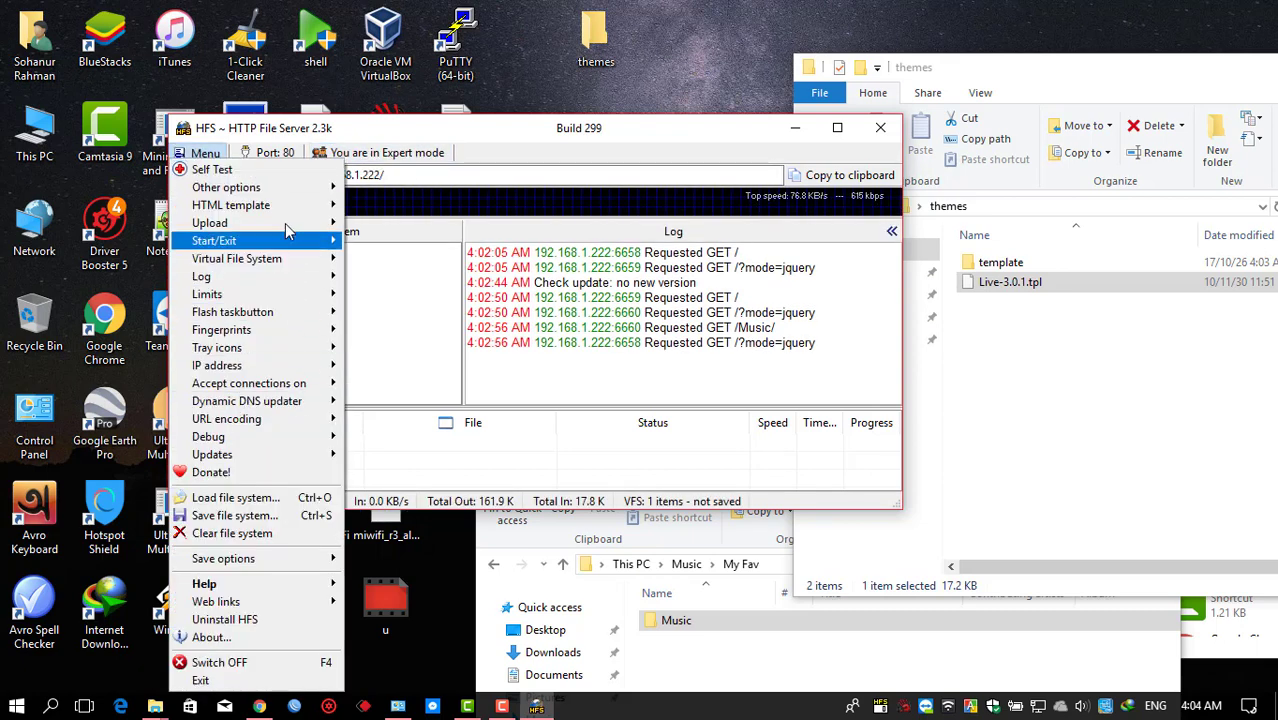
mouse_move(279, 212)
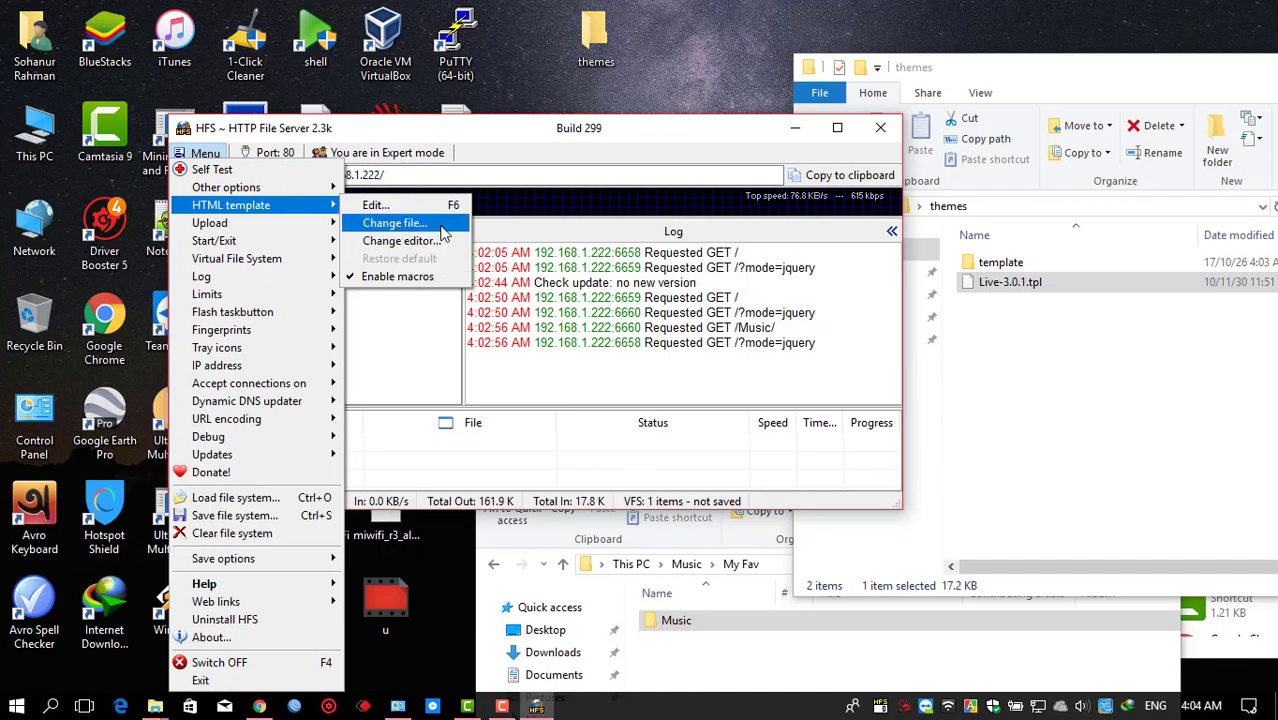
click(415, 224)
click(448, 266)
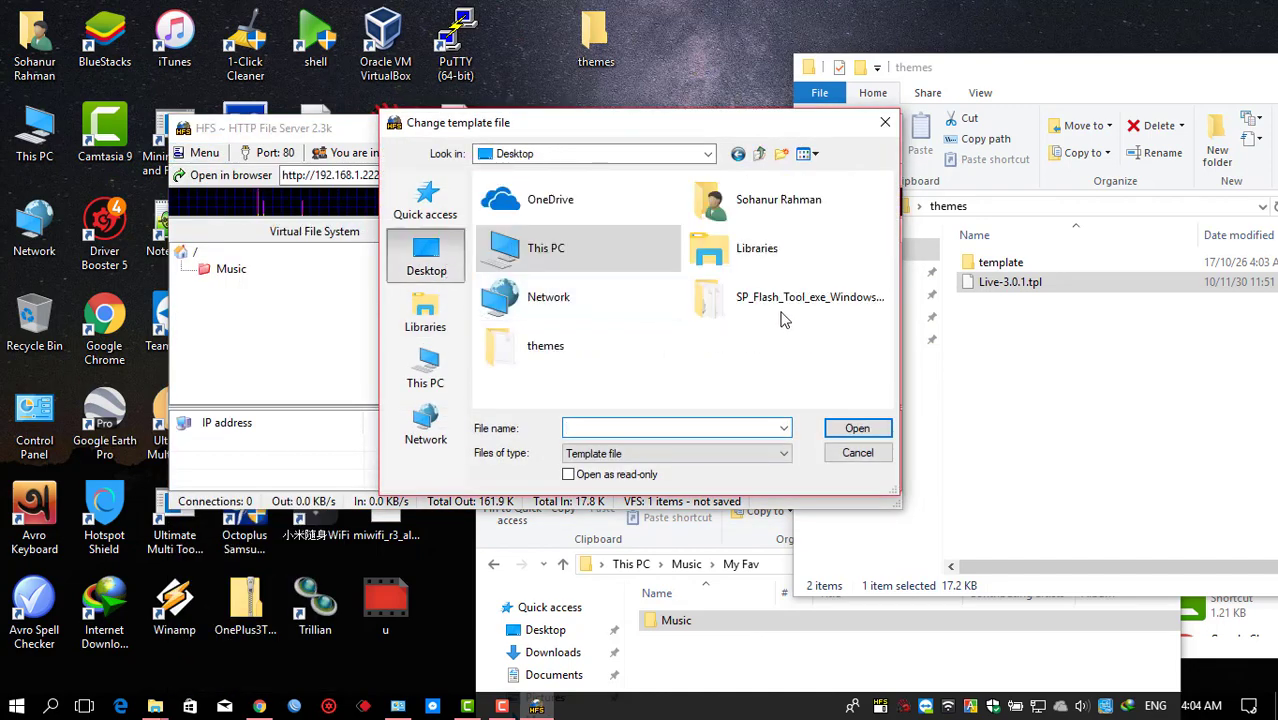
double_click(545, 347)
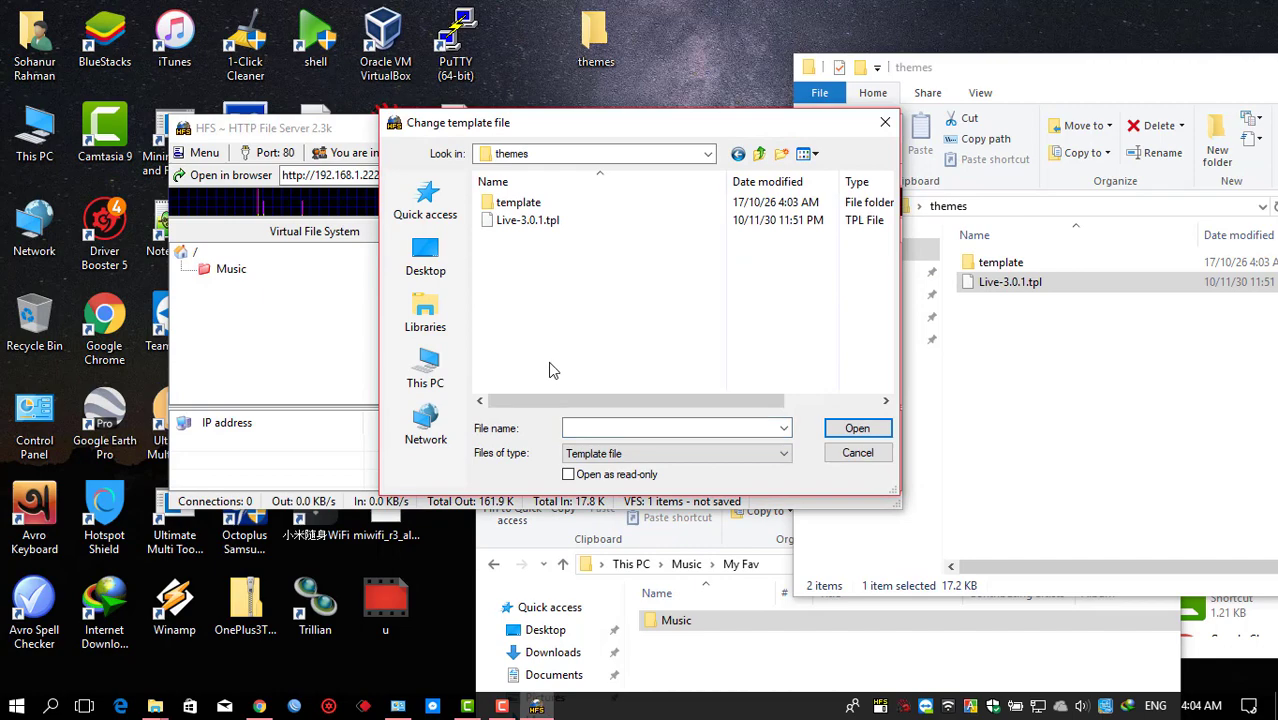
double_click(539, 222)
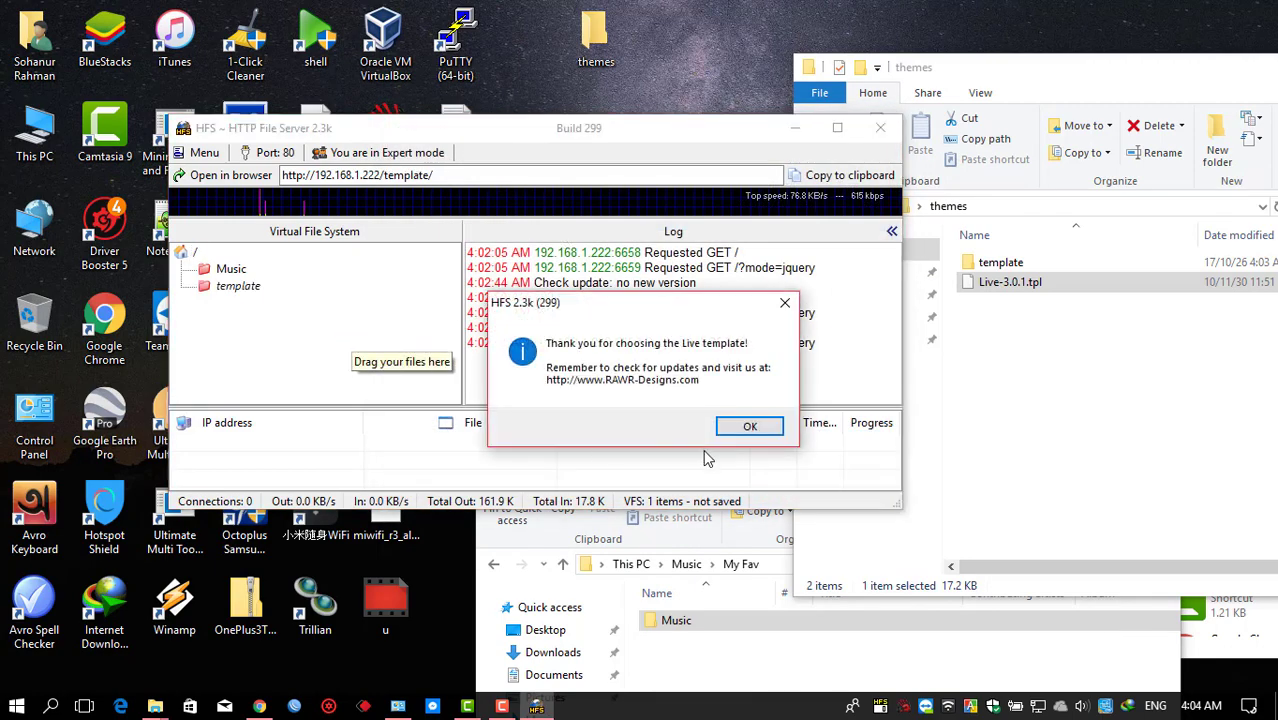
click(749, 427)
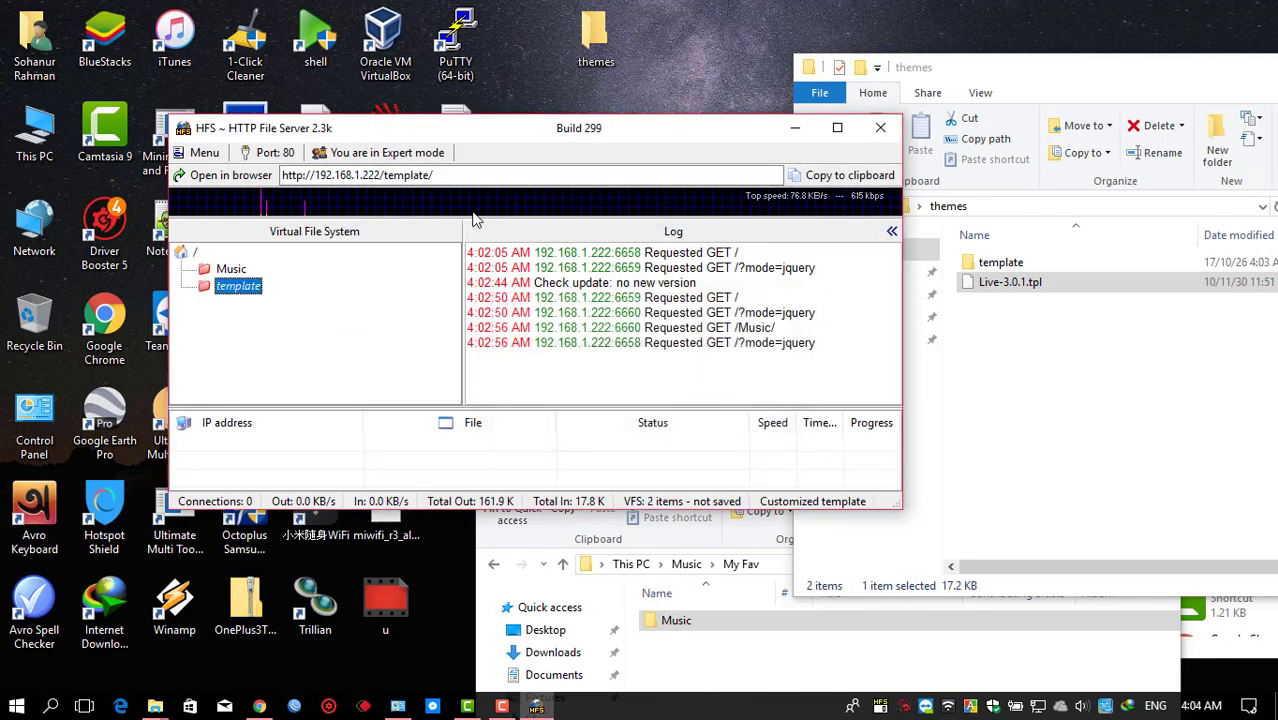
click(204, 152)
mouse_move(276, 218)
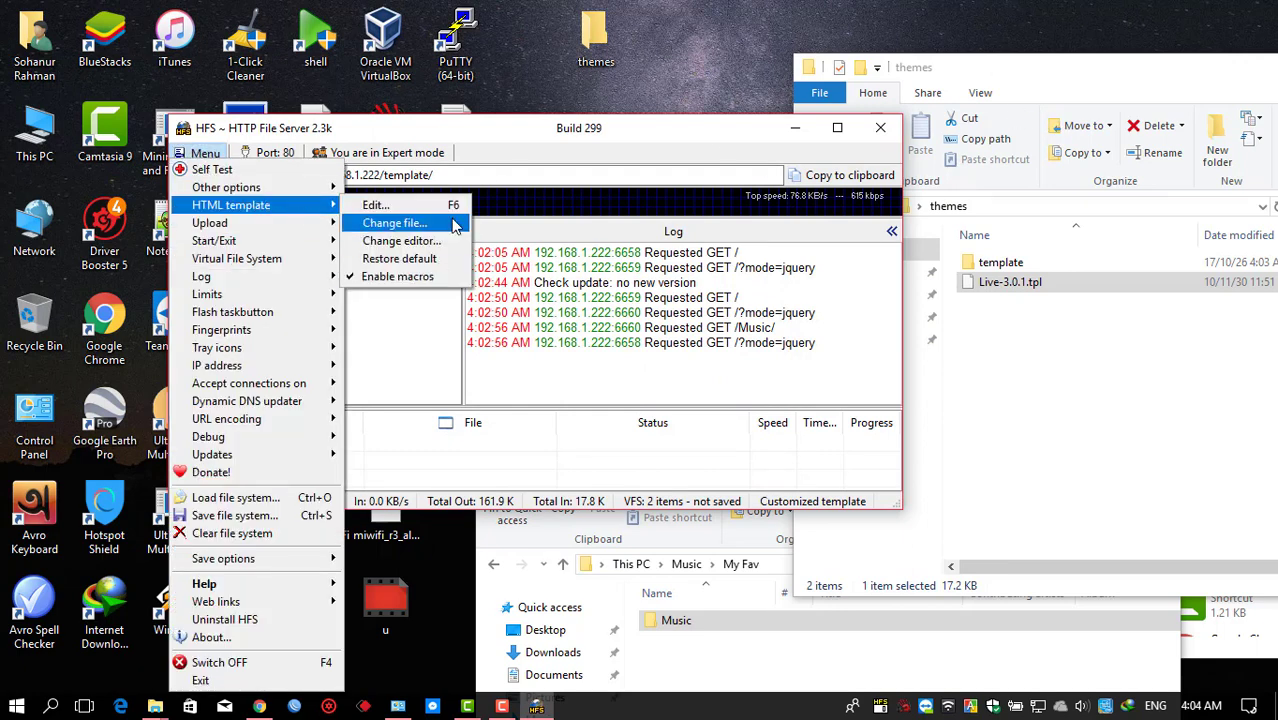
click(1005, 74)
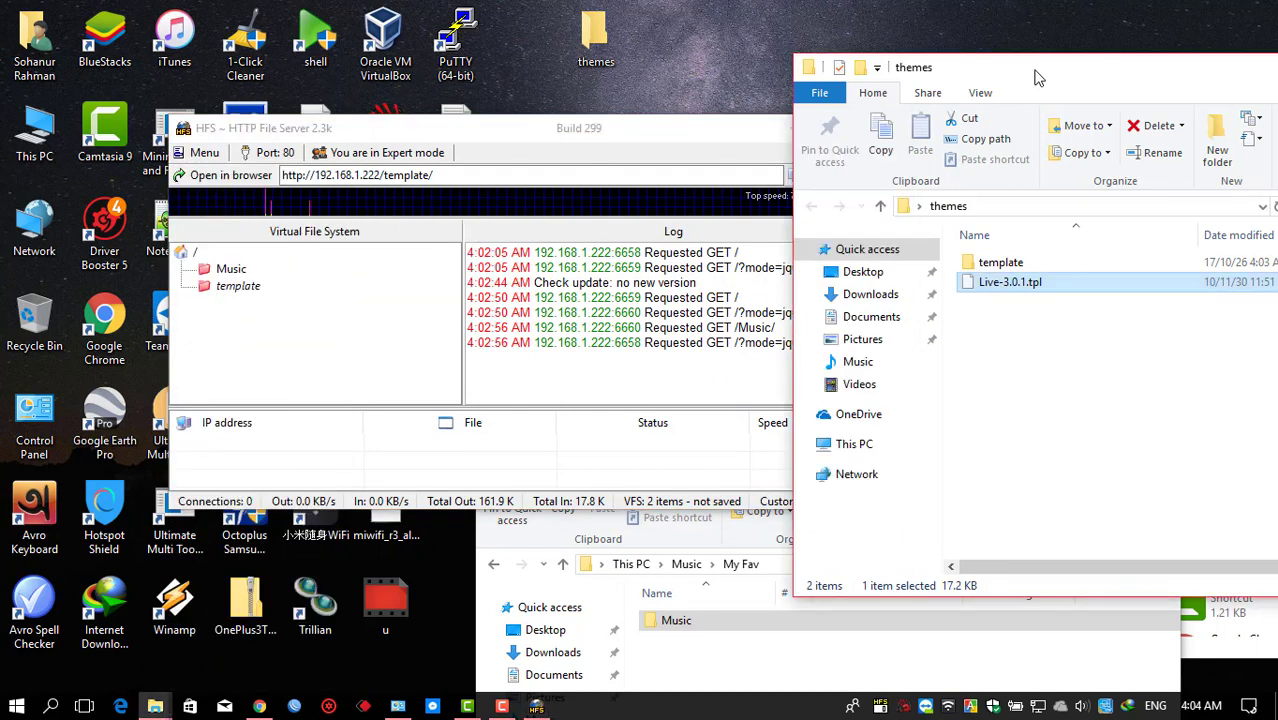
Switch to Chrome, reload the shared Music page at 192.168.1.222/Music/, and look through its file listing in the applied template.
click(259, 706)
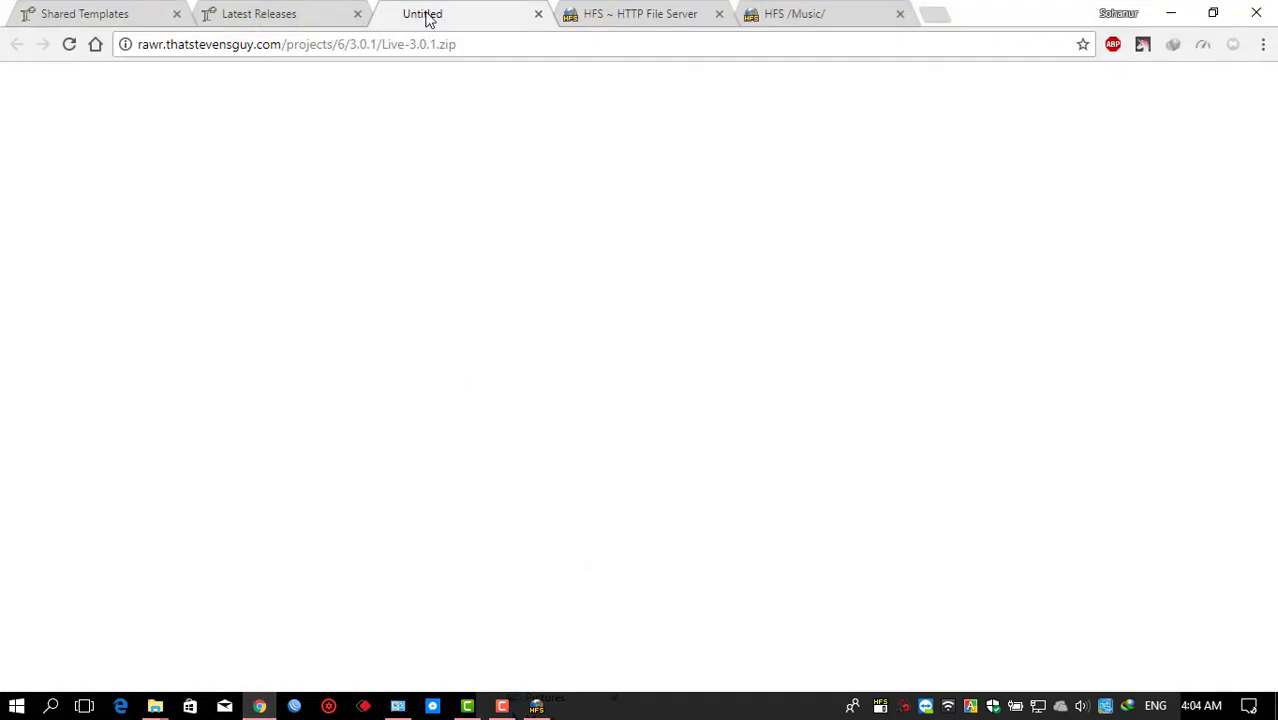
click(828, 16)
click(70, 45)
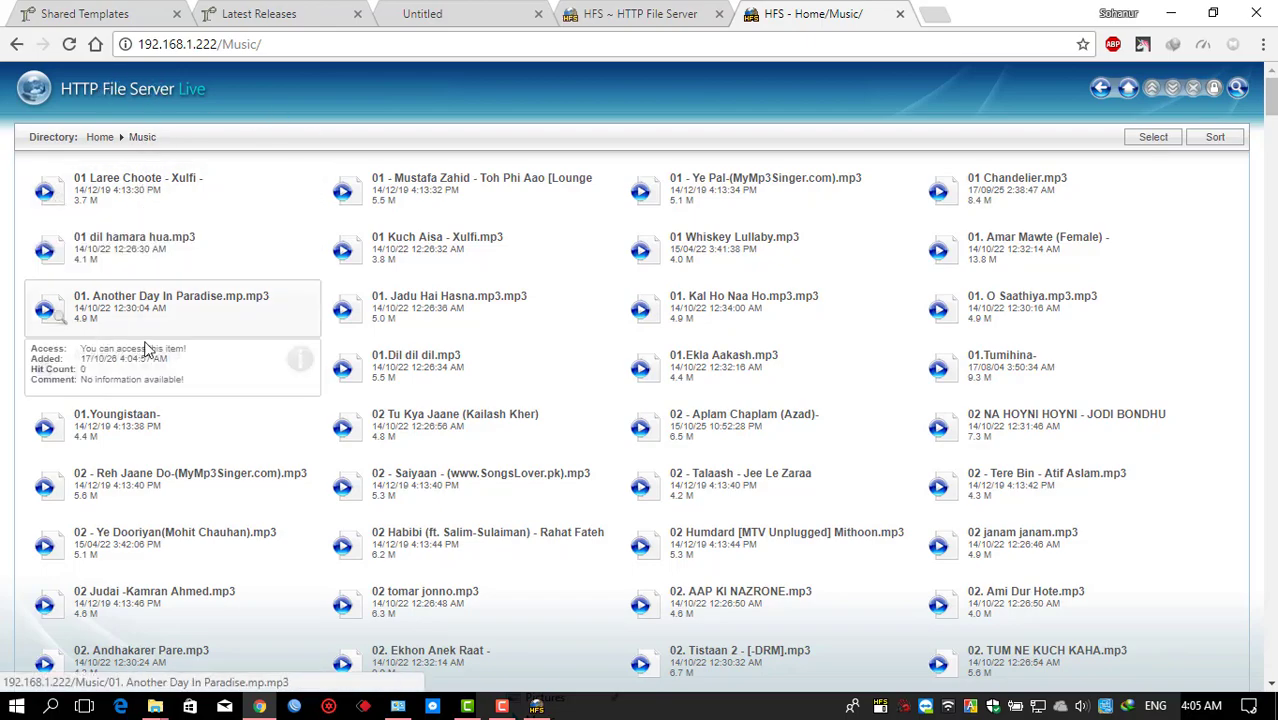
scroll(419, 406, down, 20)
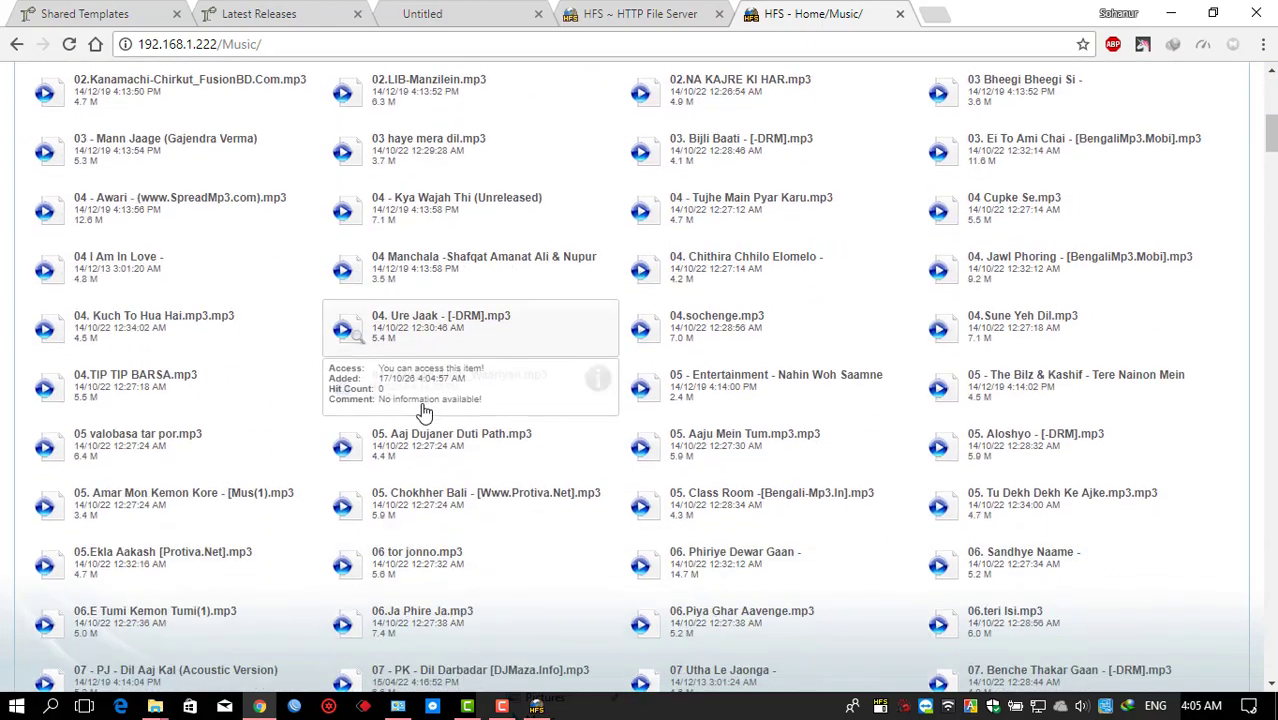
scroll(445, 418, down, 20)
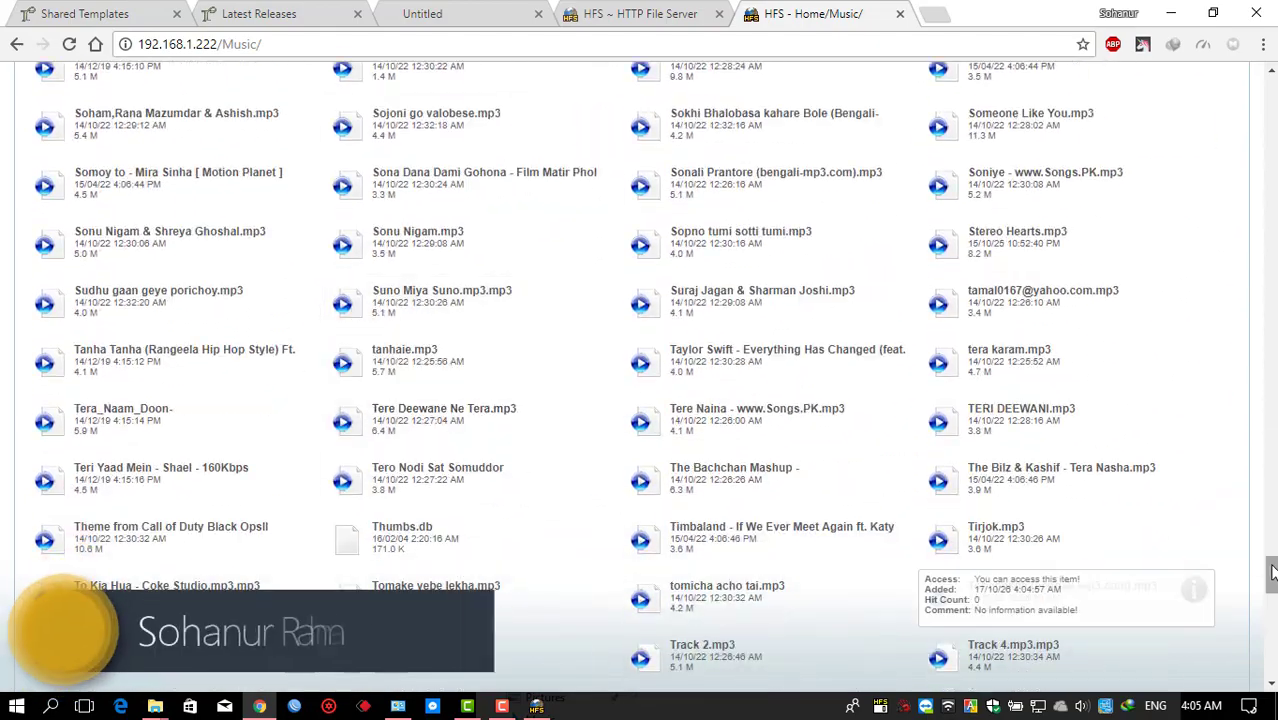
drag(1271, 578, 1270, 620)
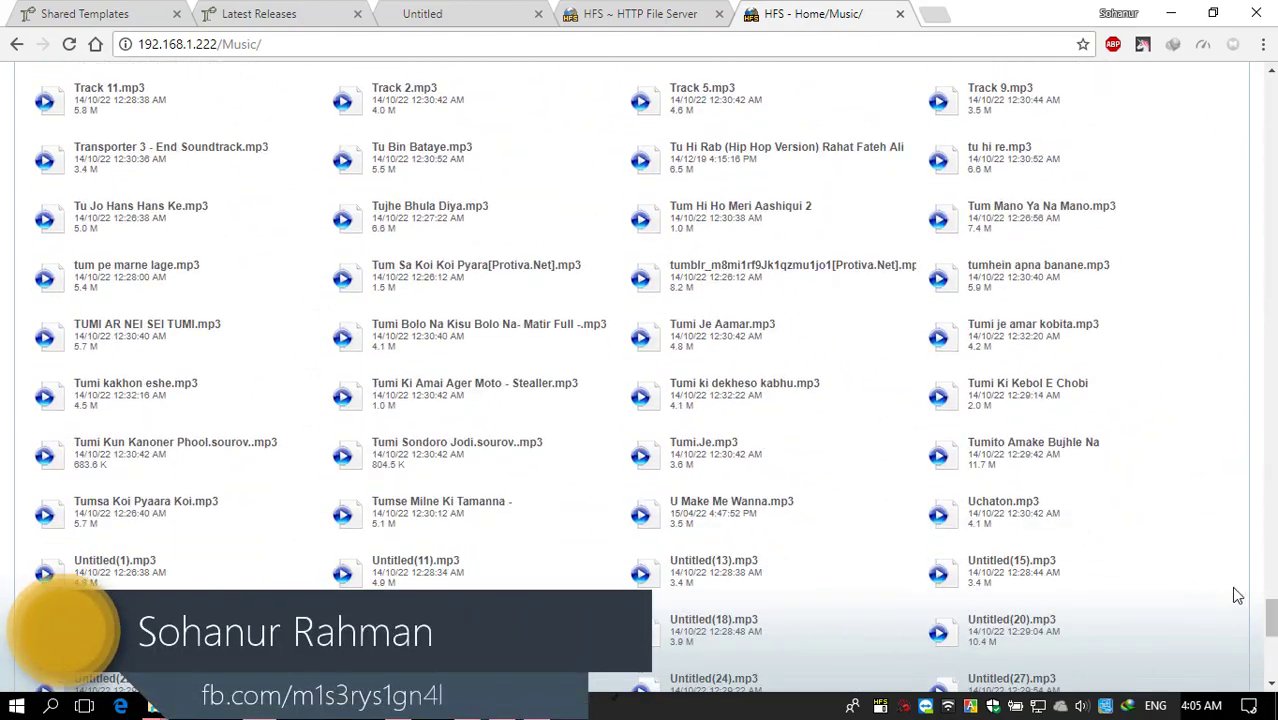
scroll(1201, 585, up, 3)
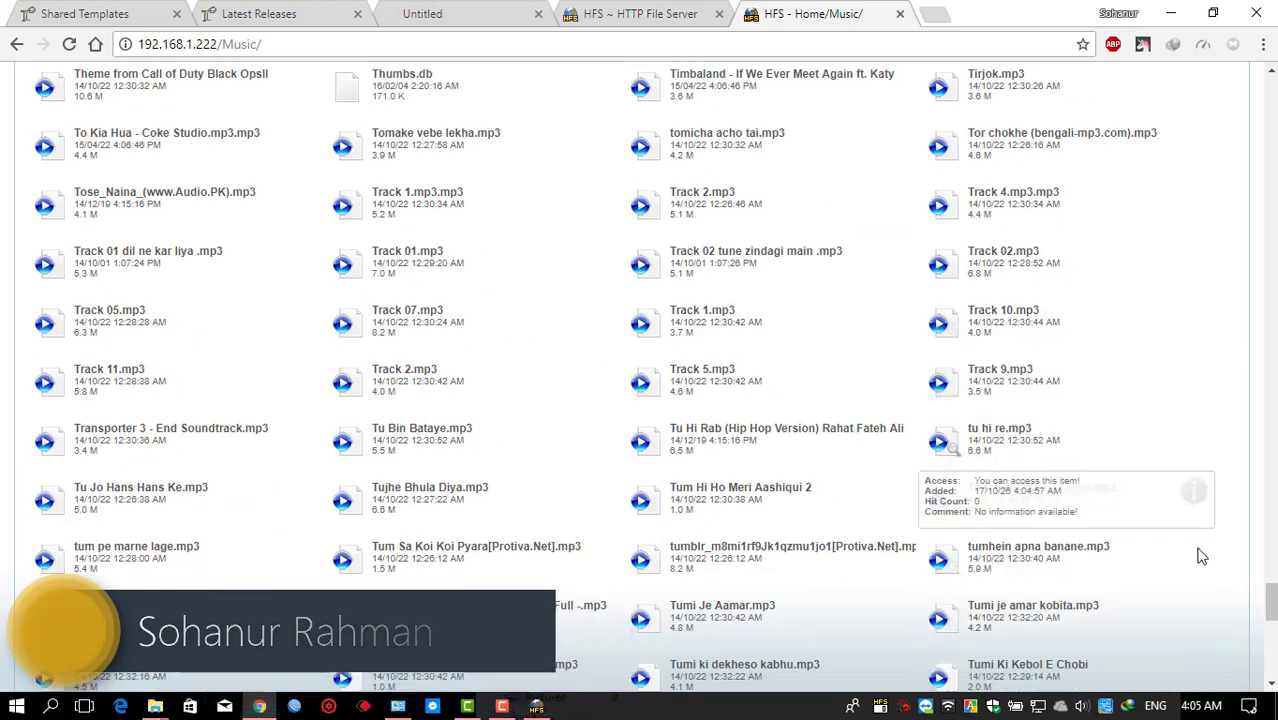
scroll(1205, 457, up, 1)
scroll(1185, 420, up, 2)
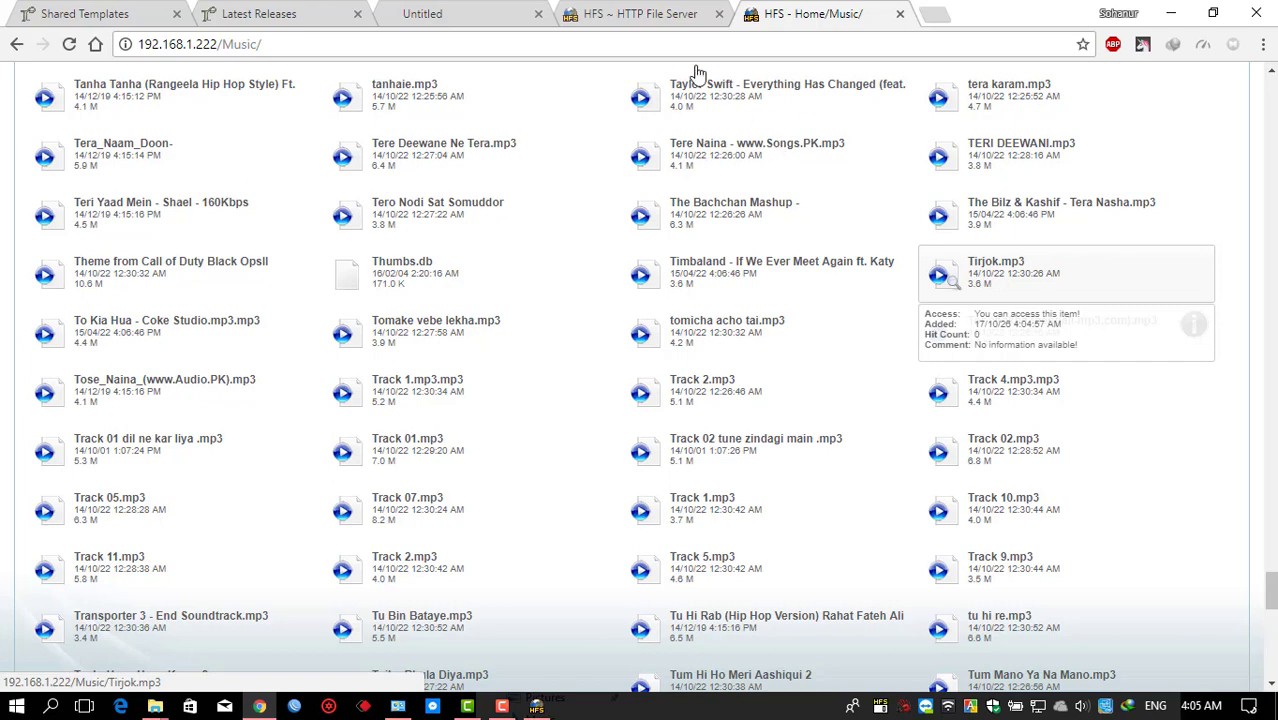
Close the HFS download, Untitled, Latest Releases and Music tabs, keeping only Shared Templates open.
click(615, 14)
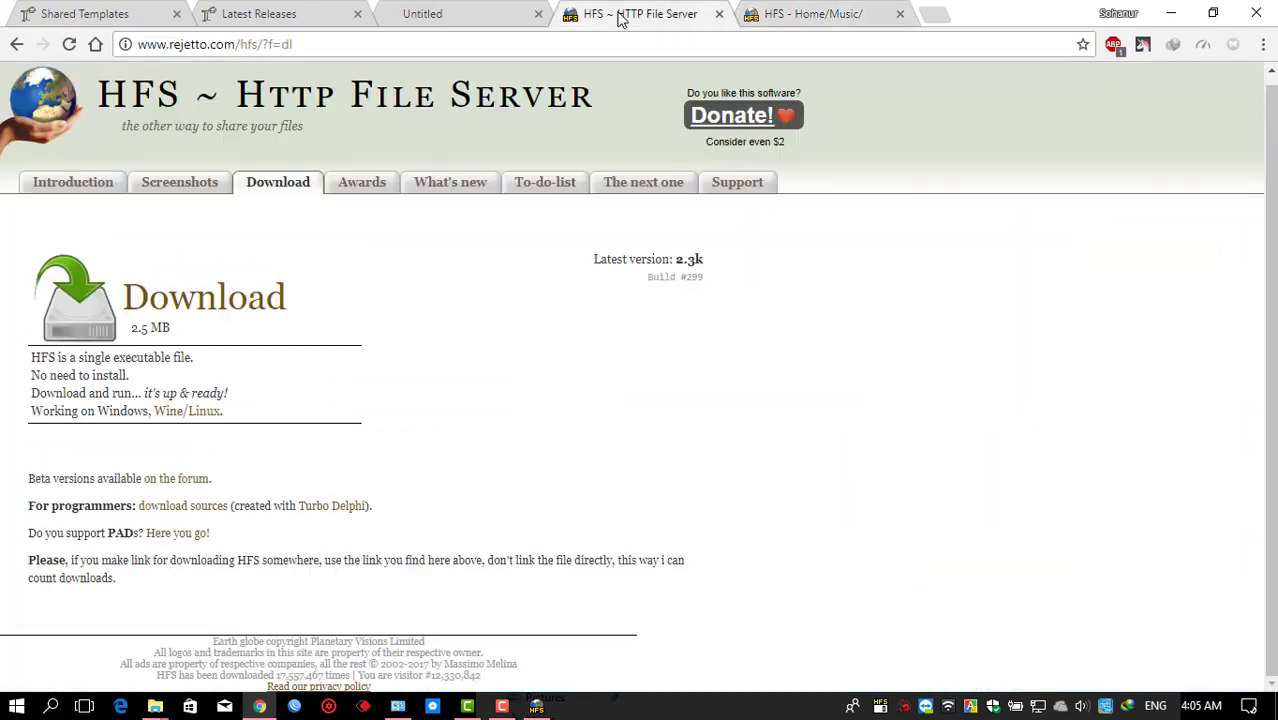
middle_click(652, 14)
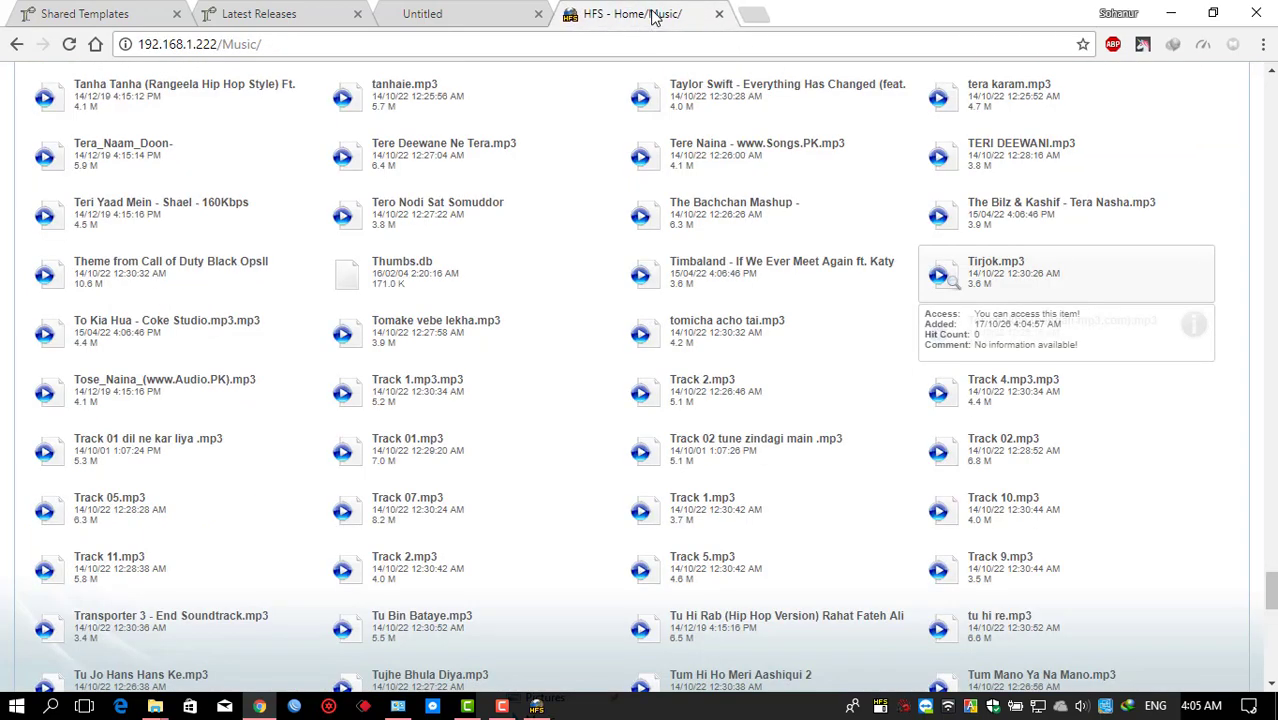
middle_click(450, 14)
middle_click(285, 14)
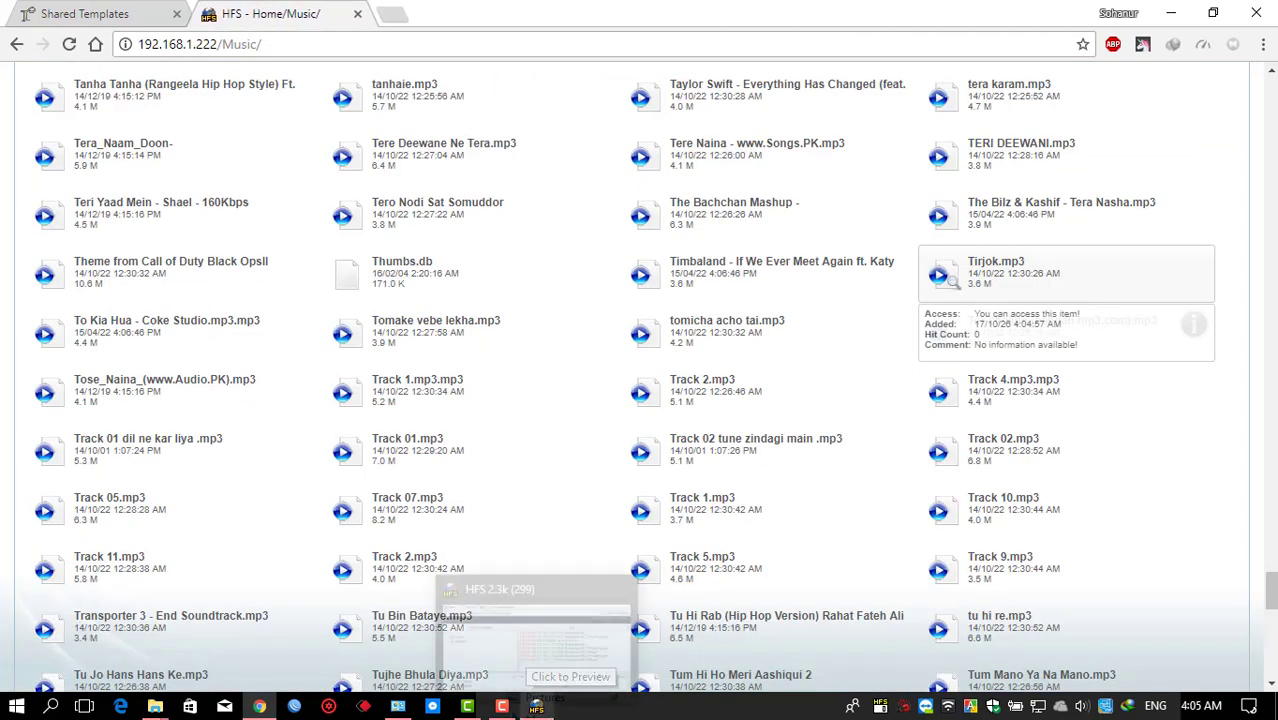
key(ctrl+w)
Switch to HFS and enable the startup options Run HFS when Windows starts and Start minimized.
click(536, 706)
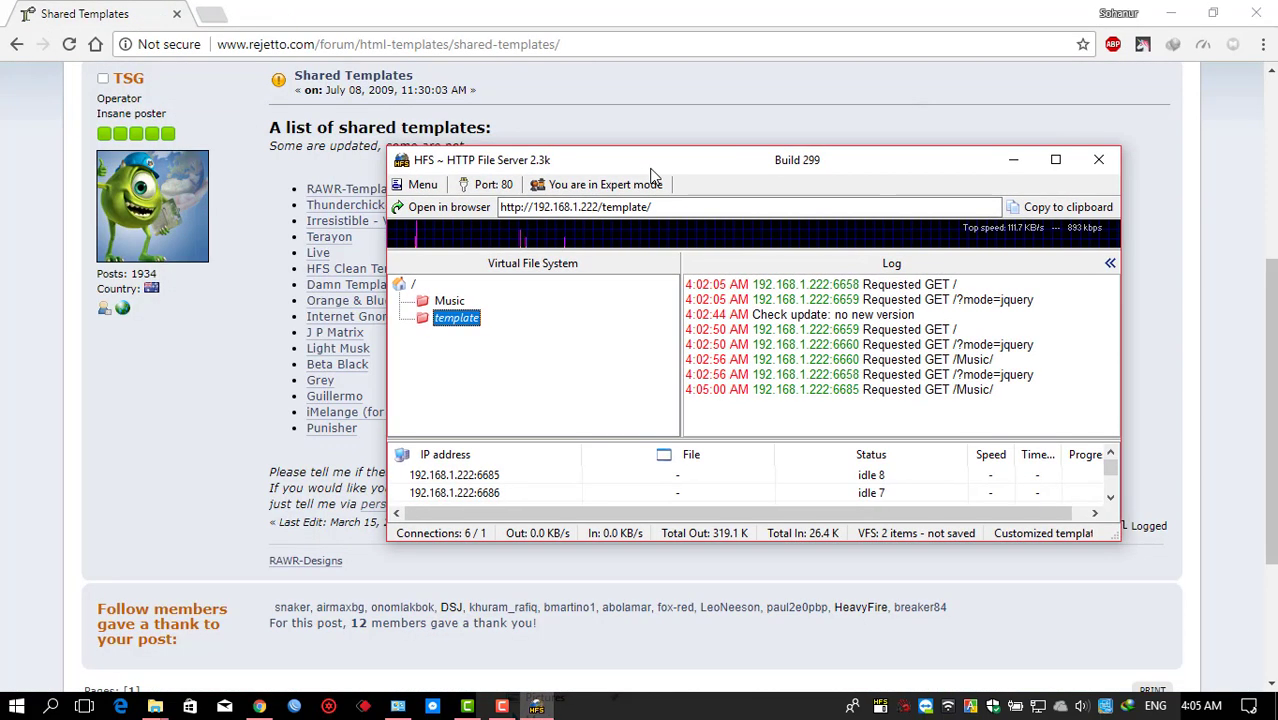
click(424, 185)
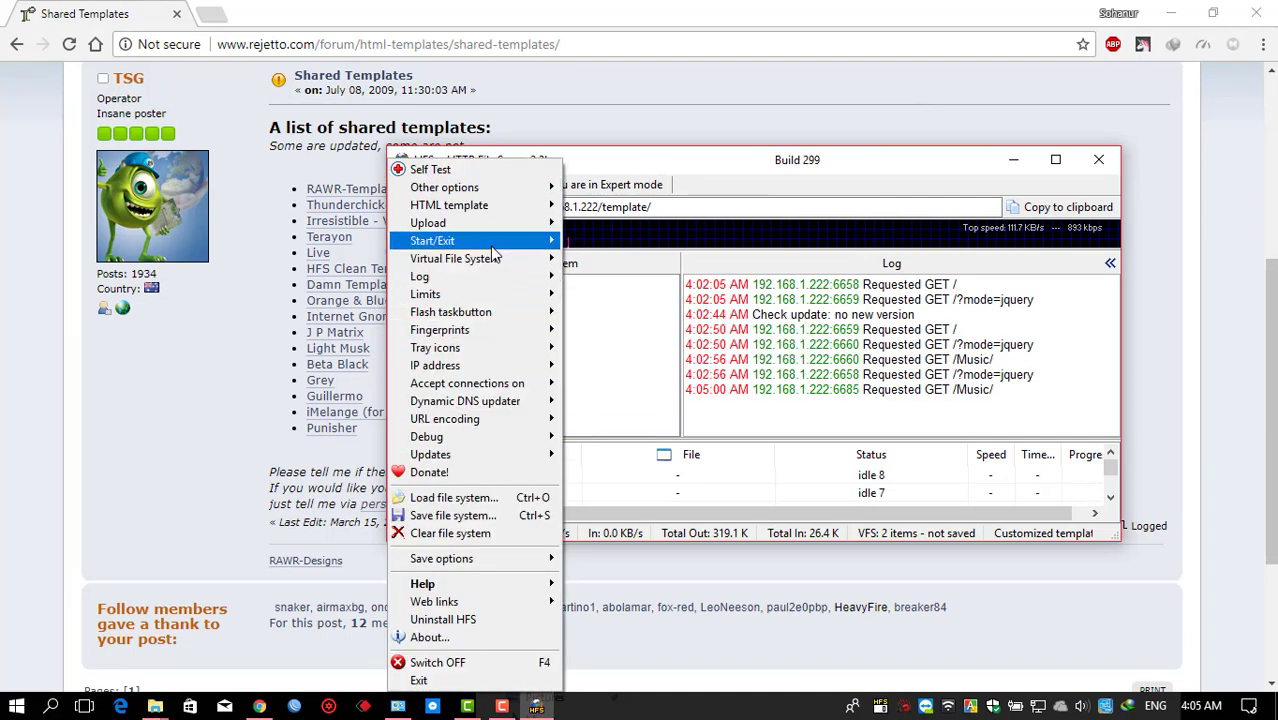
mouse_move(495, 241)
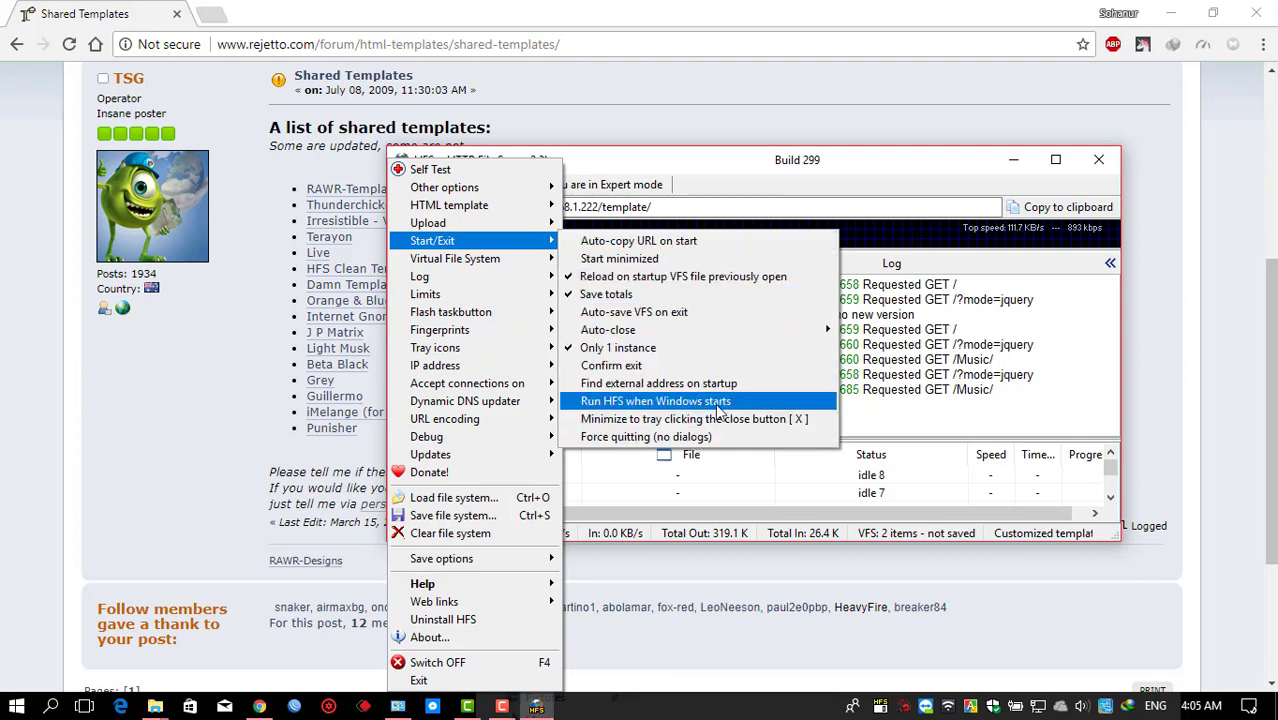
click(685, 404)
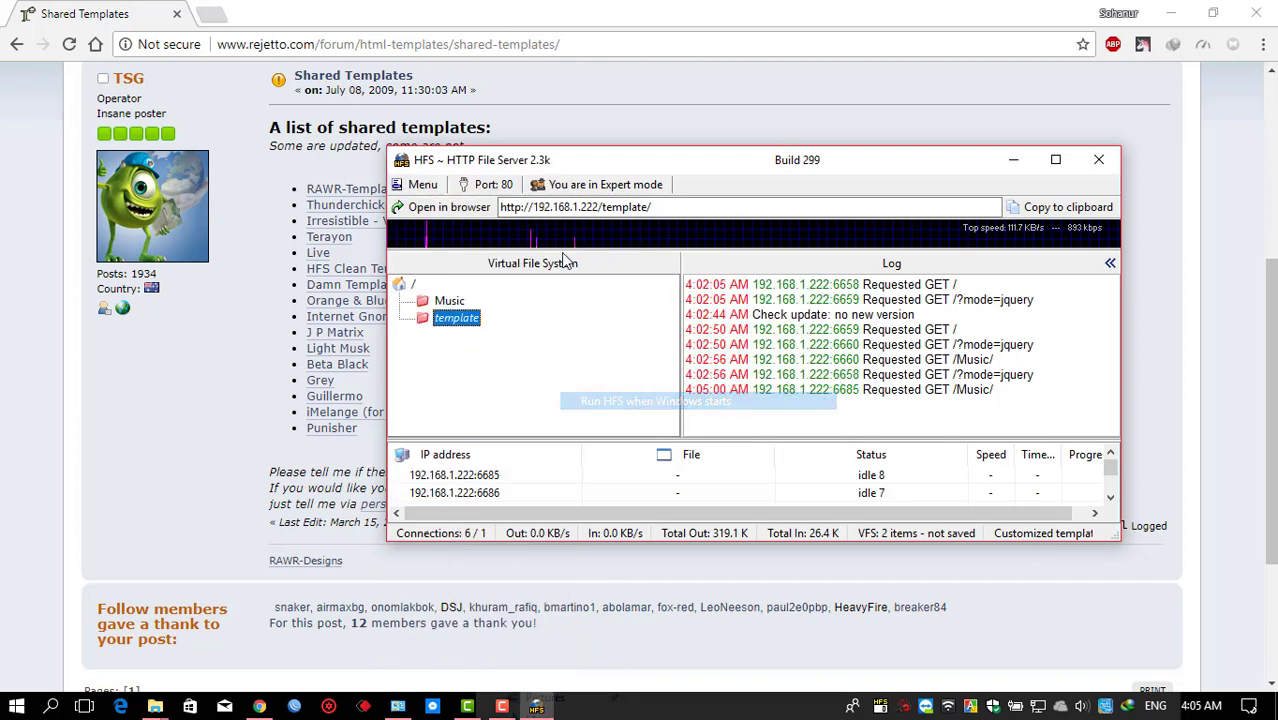
click(430, 184)
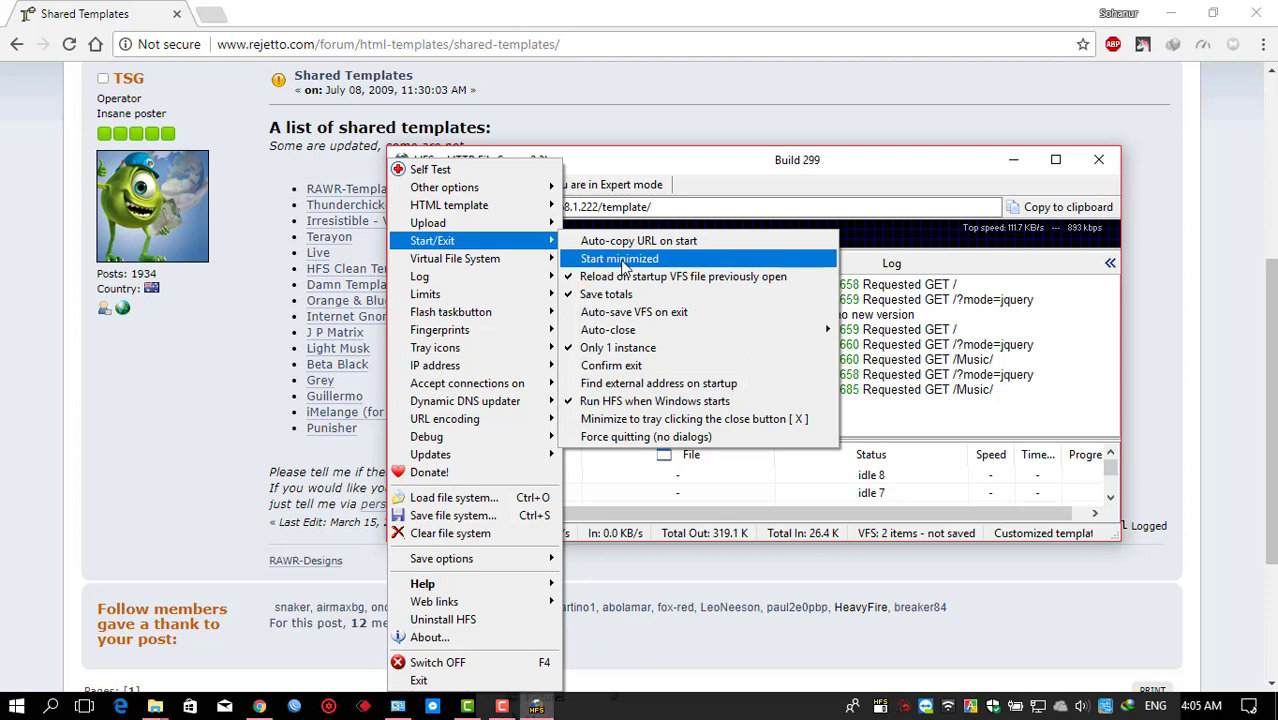
click(620, 259)
click(405, 184)
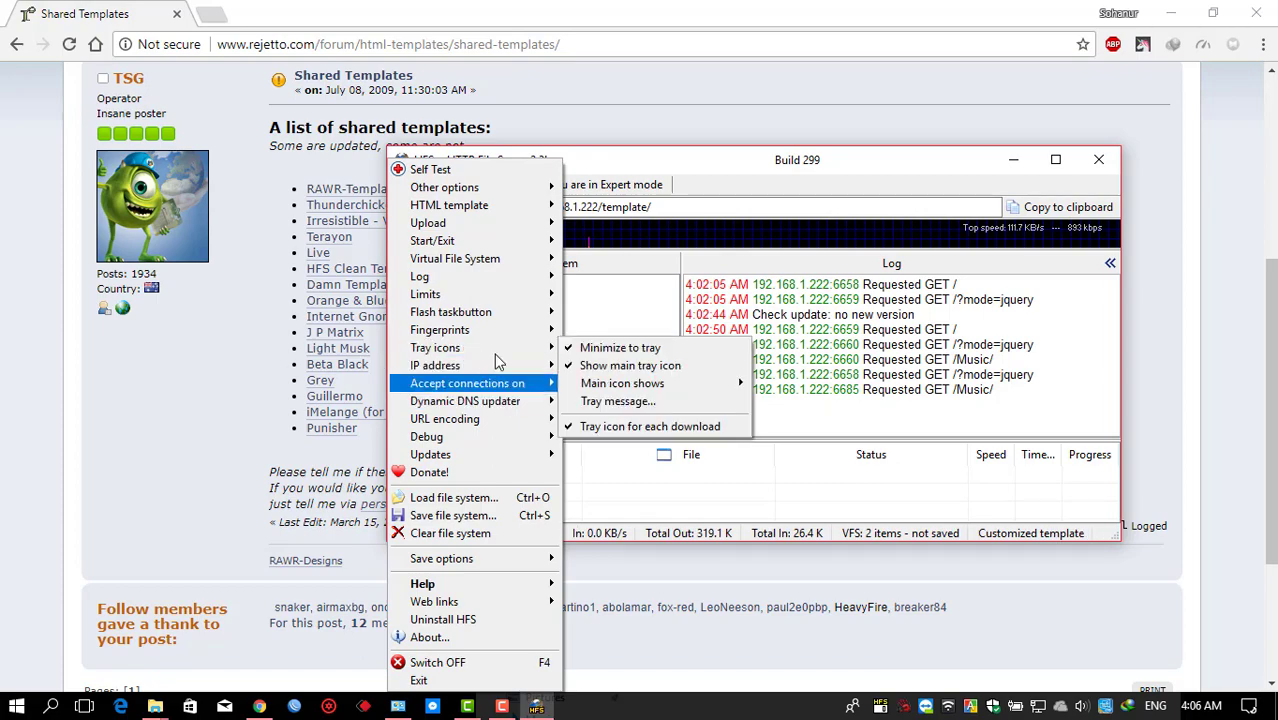
click(620, 316)
Move the HFS window aside, minimize Chrome, and create a new folder on the desktop below the themes folder.
drag(548, 165, 790, 158)
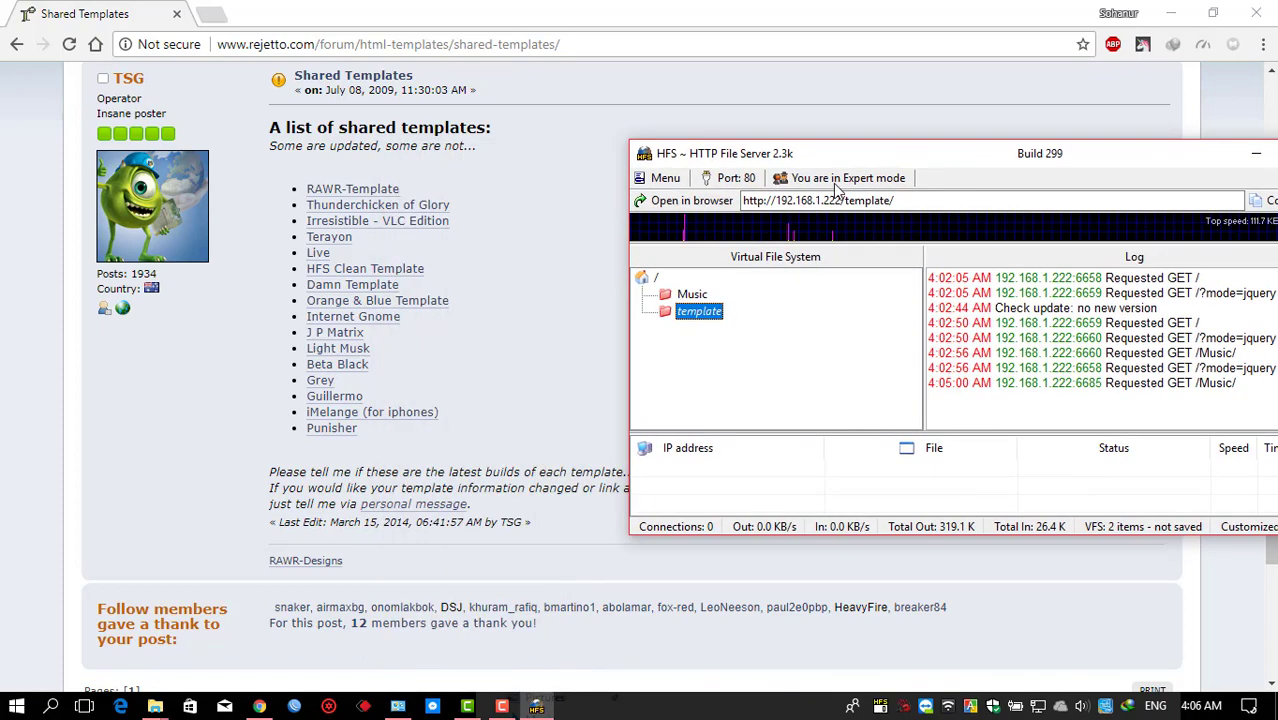
click(1170, 12)
right_click(567, 236)
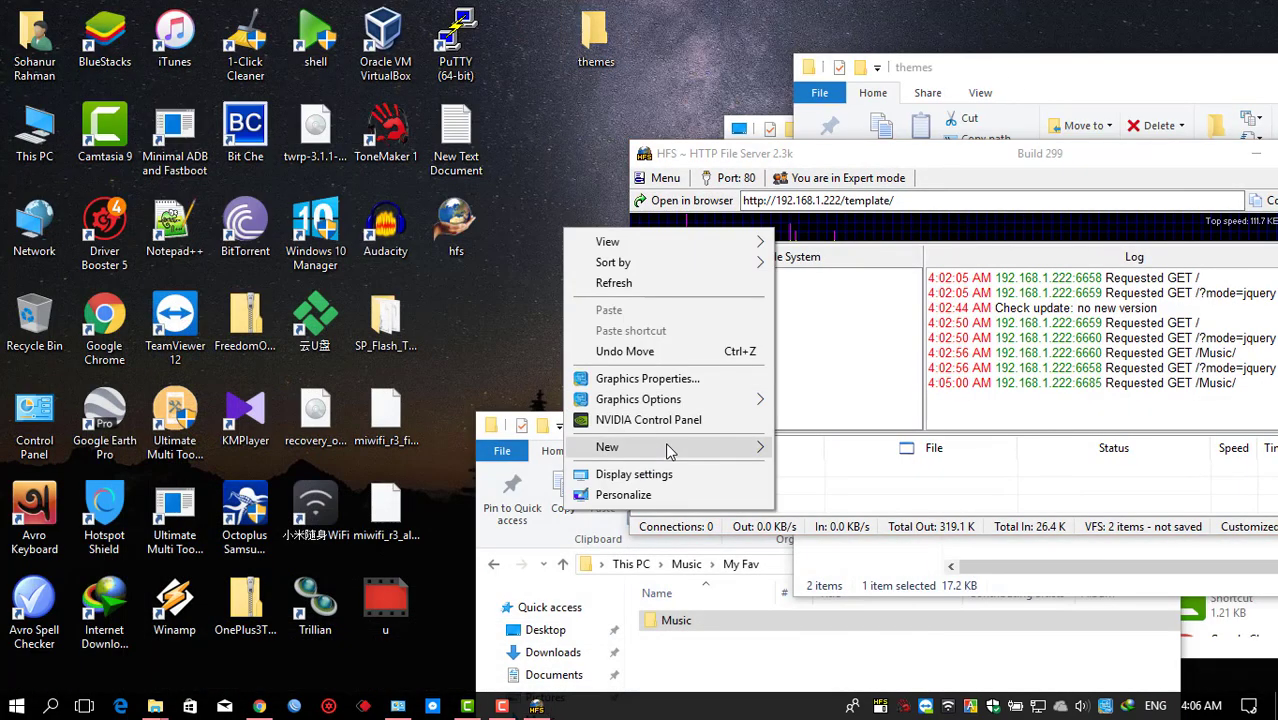
mouse_move(668, 447)
click(832, 455)
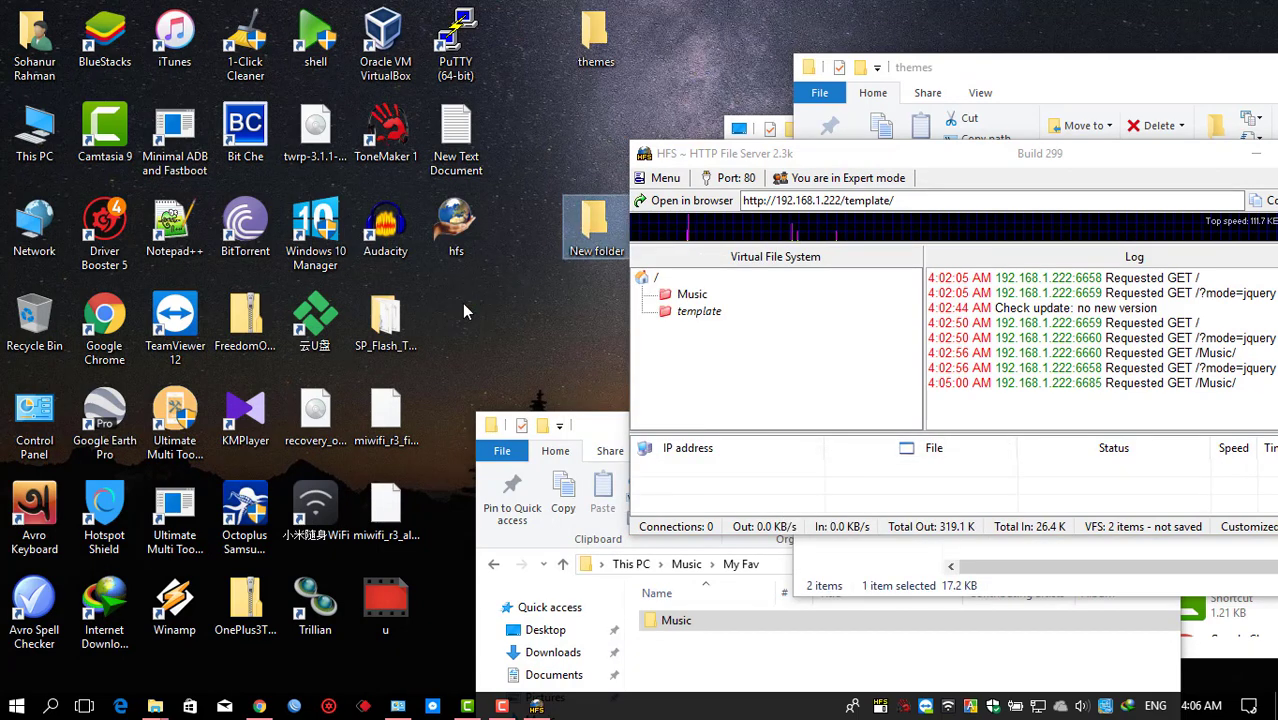
Move the new desktop folder beneath the hfs icon and rename it Upload.
click(818, 197)
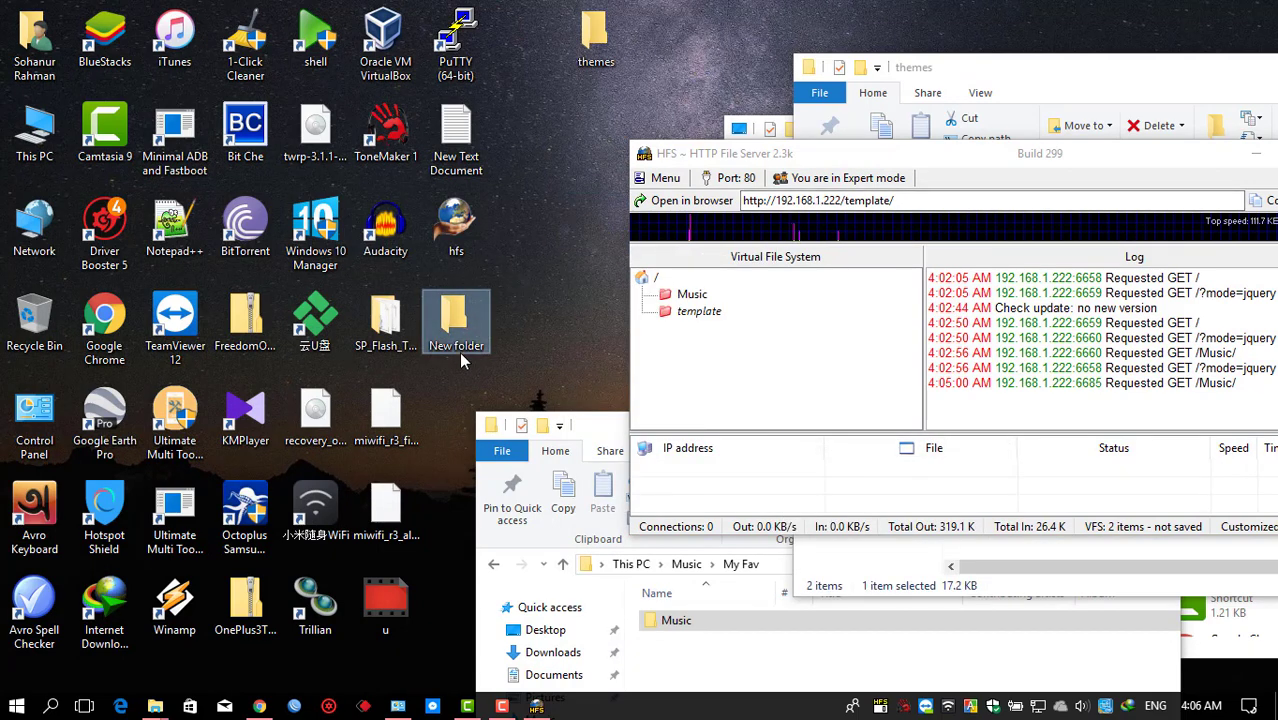
key(F2)
text(Upload)
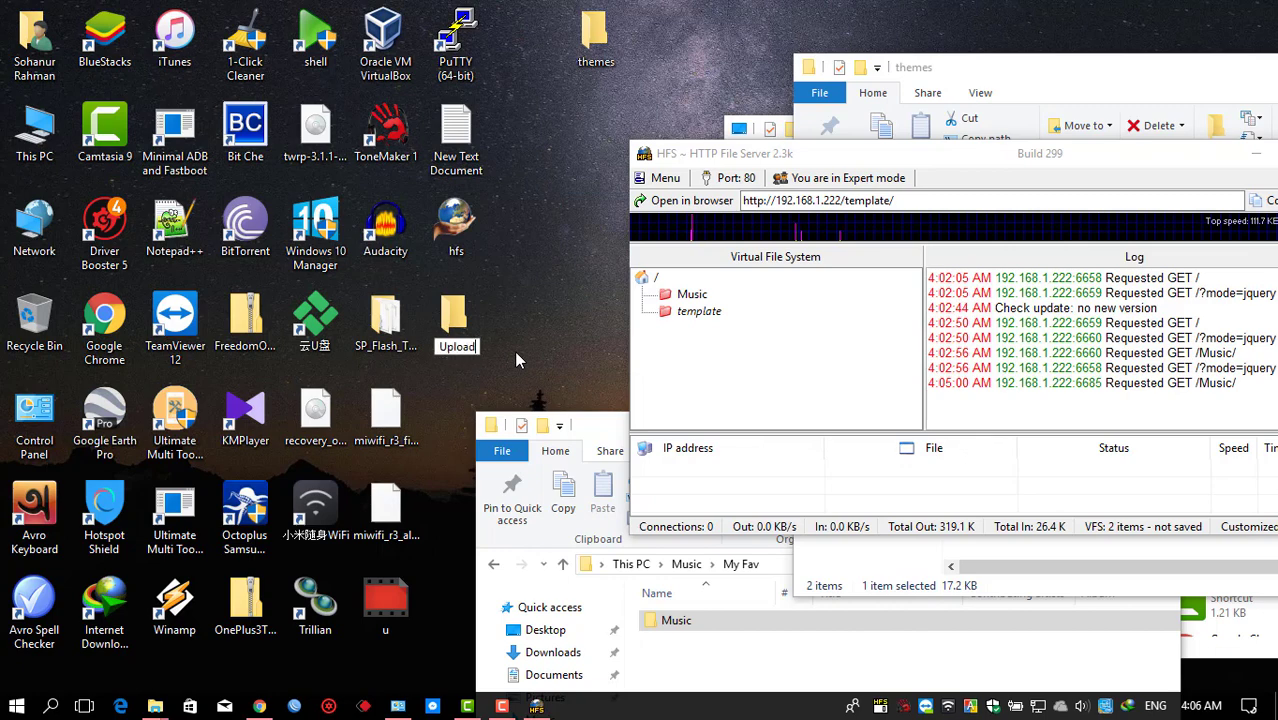
key(Return)
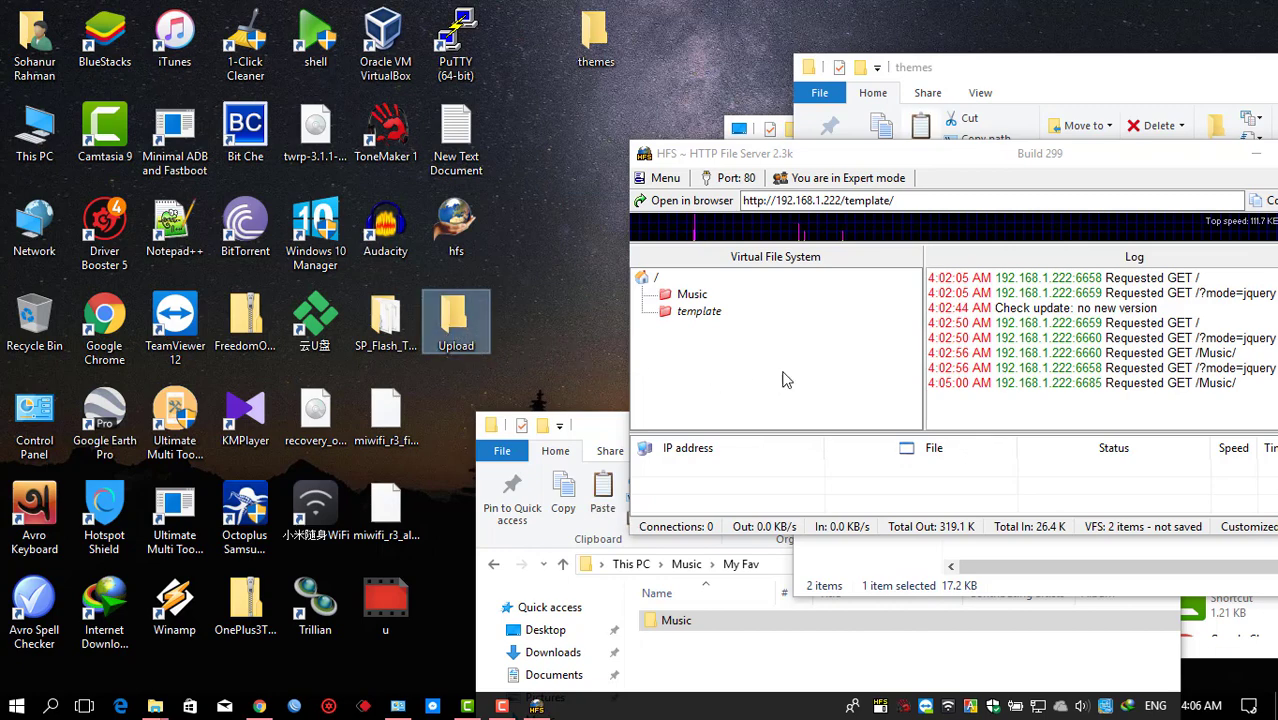
Add the desktop Upload folder to the HFS virtual file system and allow anyone to upload to it.
drag(785, 380, 785, 380)
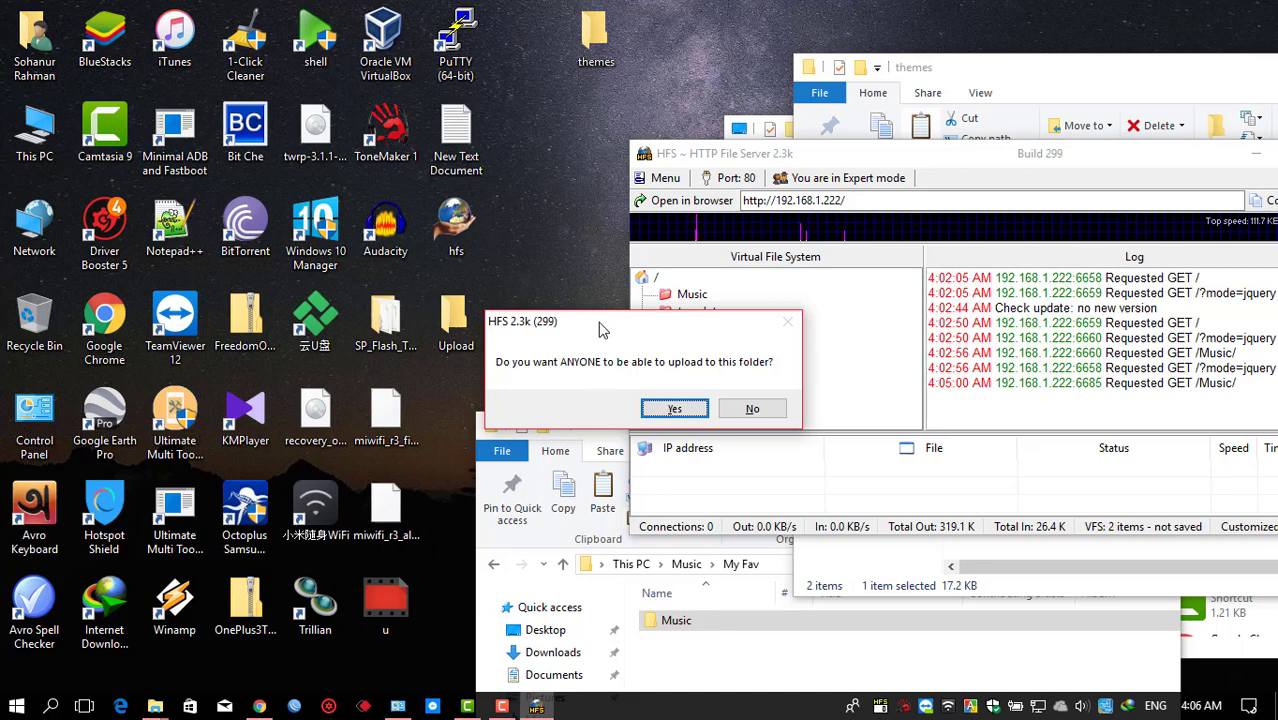
drag(600, 330, 527, 313)
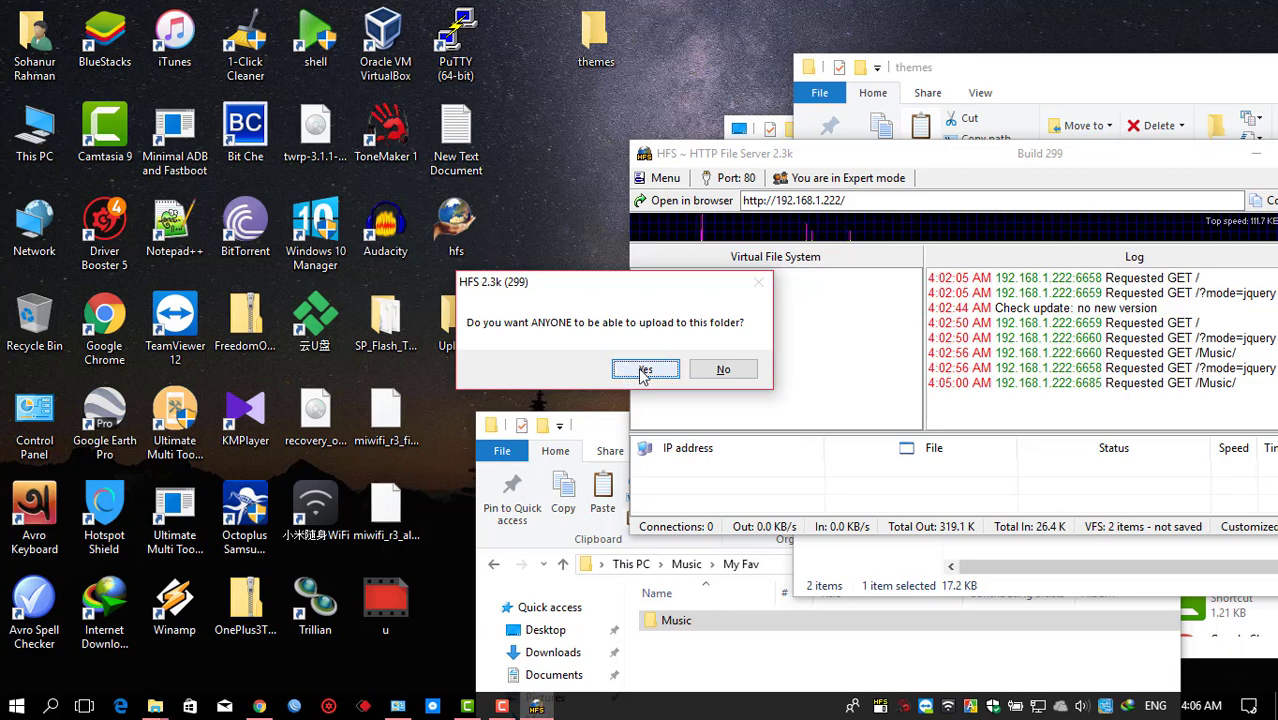
click(645, 370)
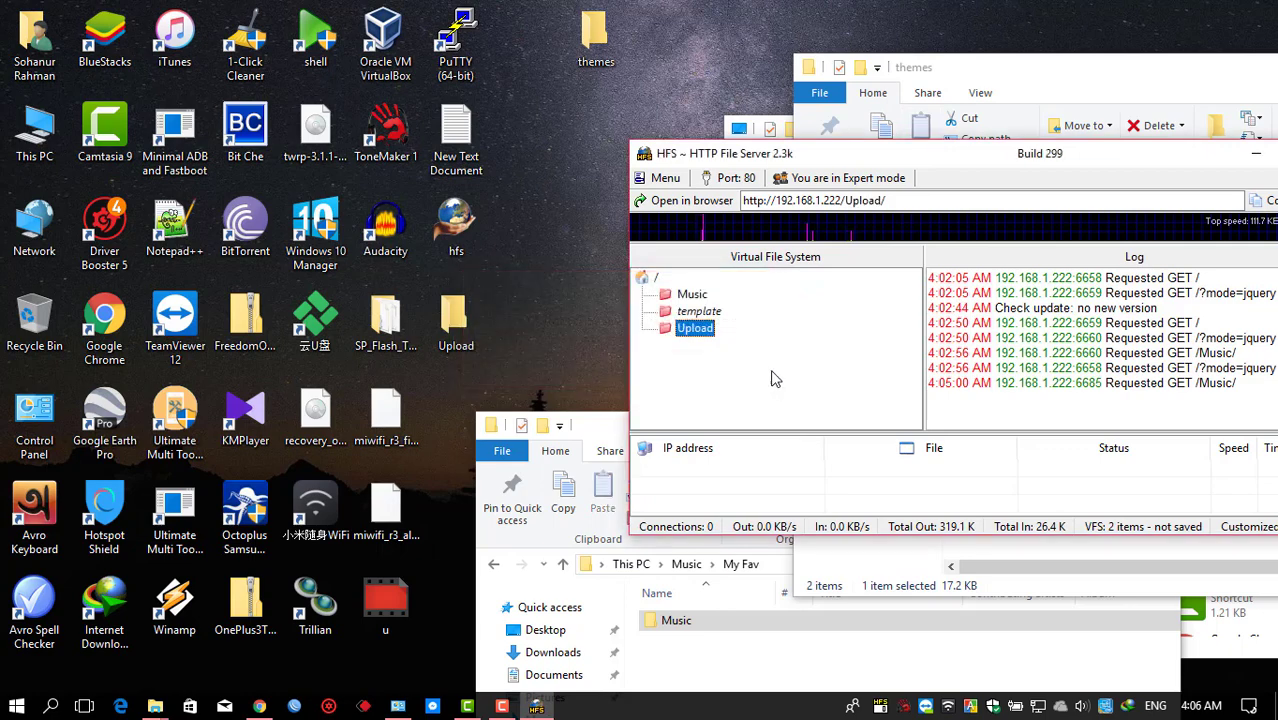
drag(835, 165, 348, 140)
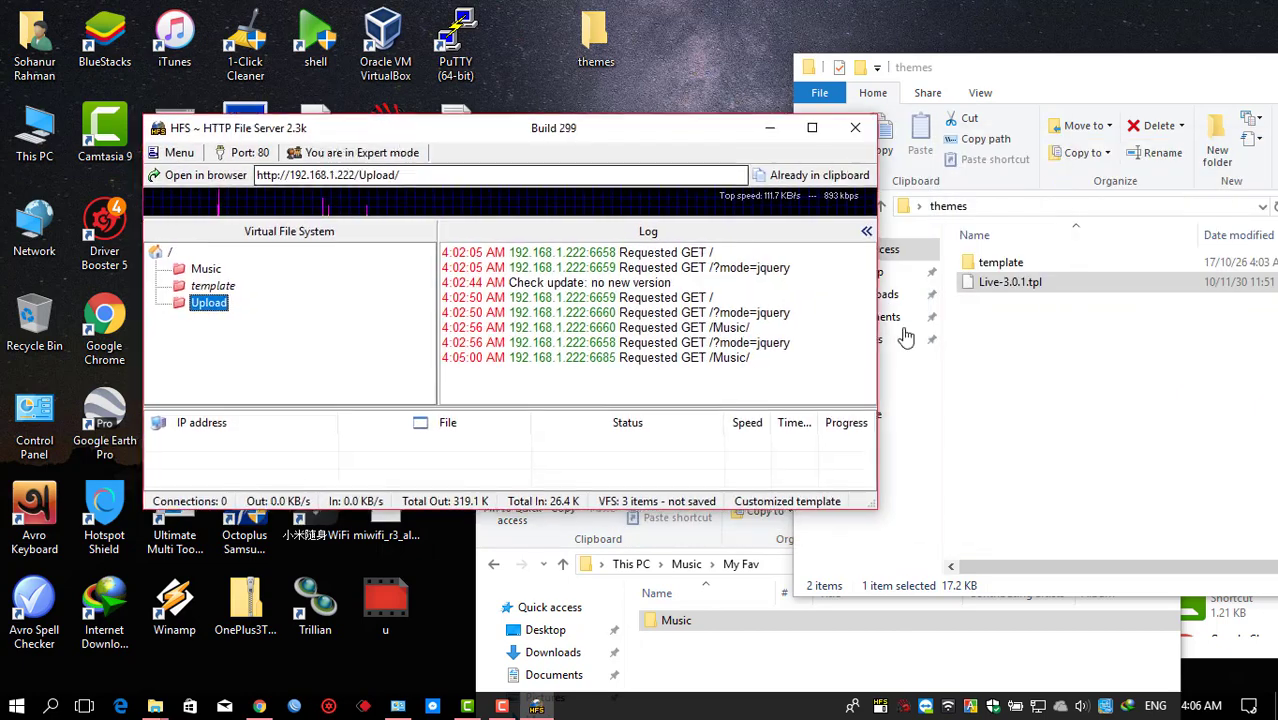
click(265, 706)
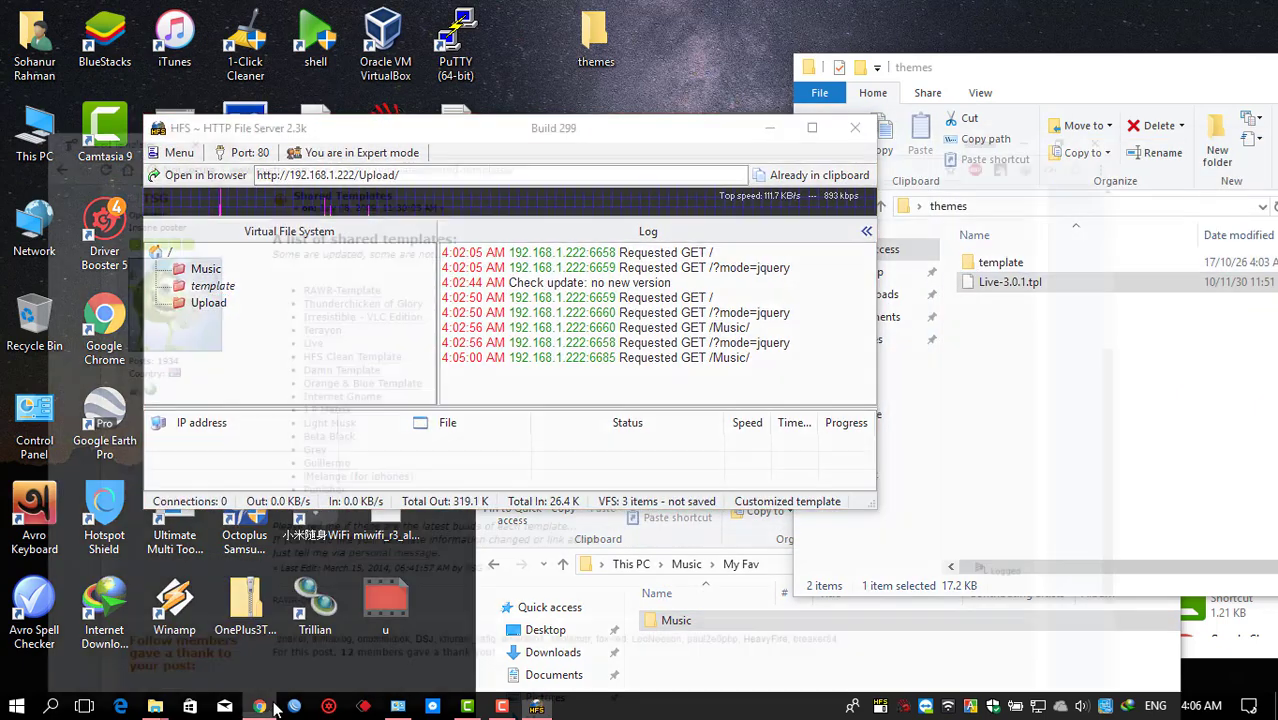
click(210, 13)
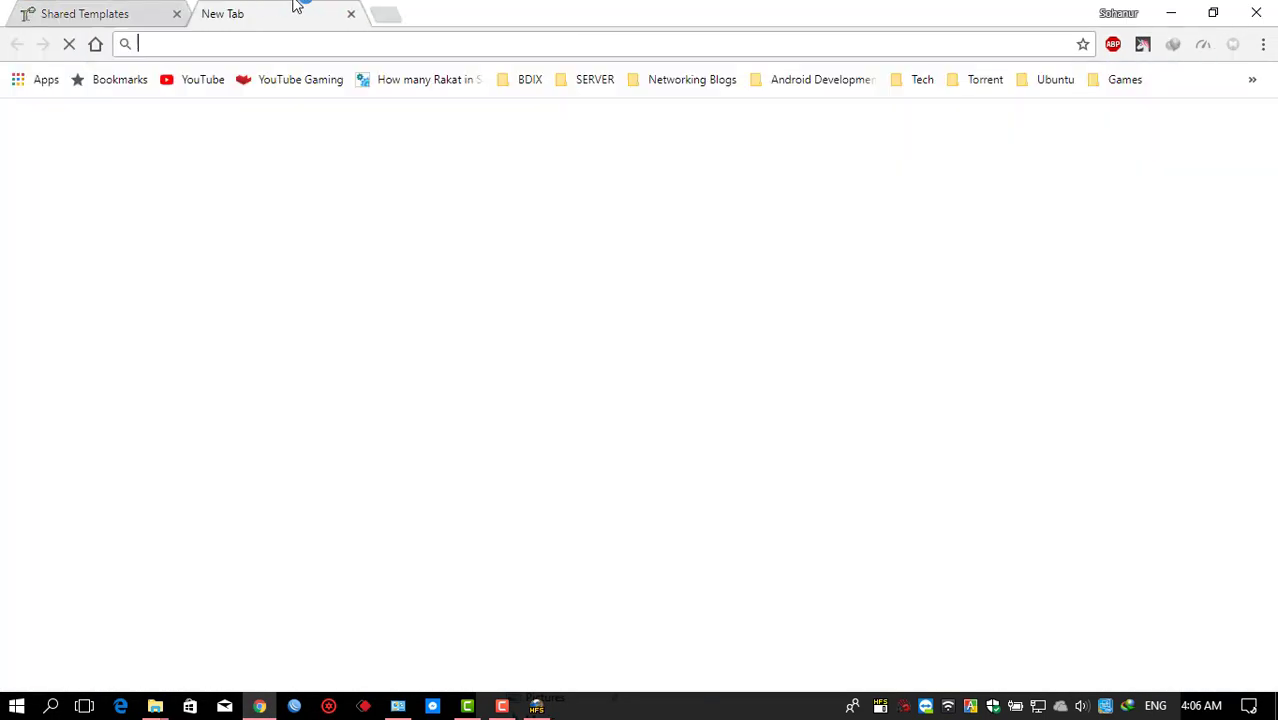
drag(444, 10, 893, 230)
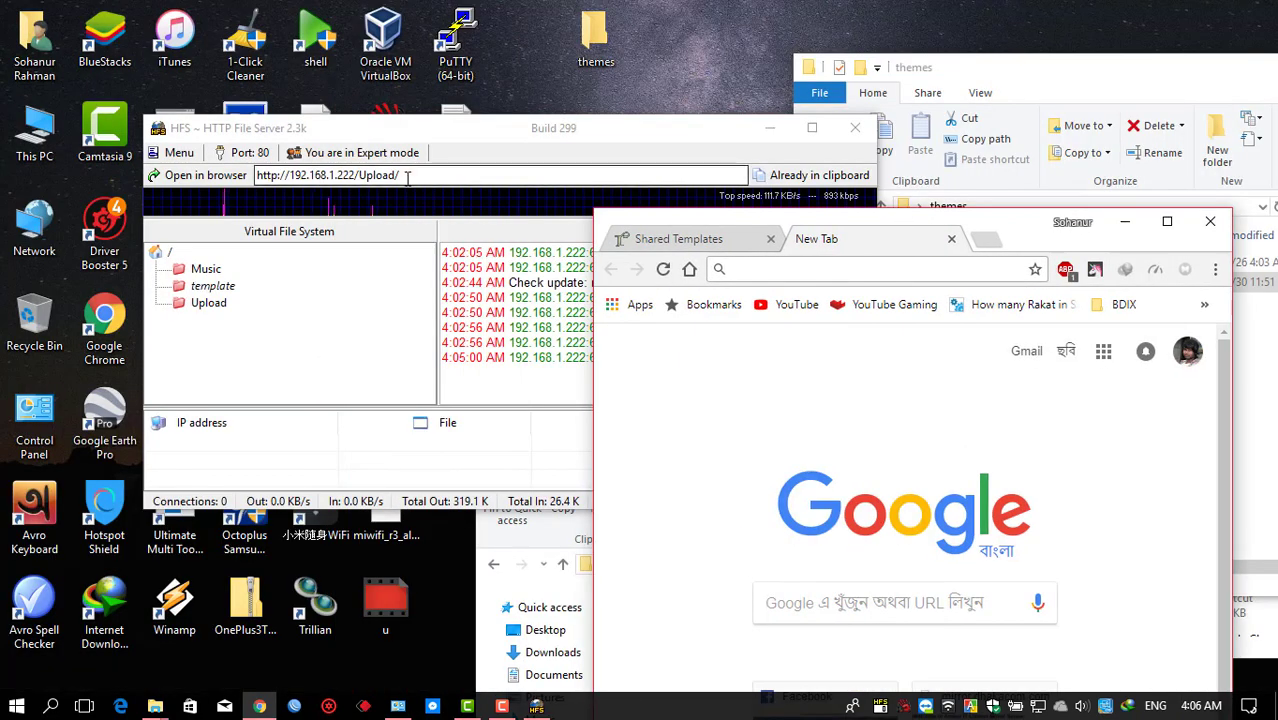
click(398, 238)
click(952, 262)
text(http://192.168.1.222/Upload/)
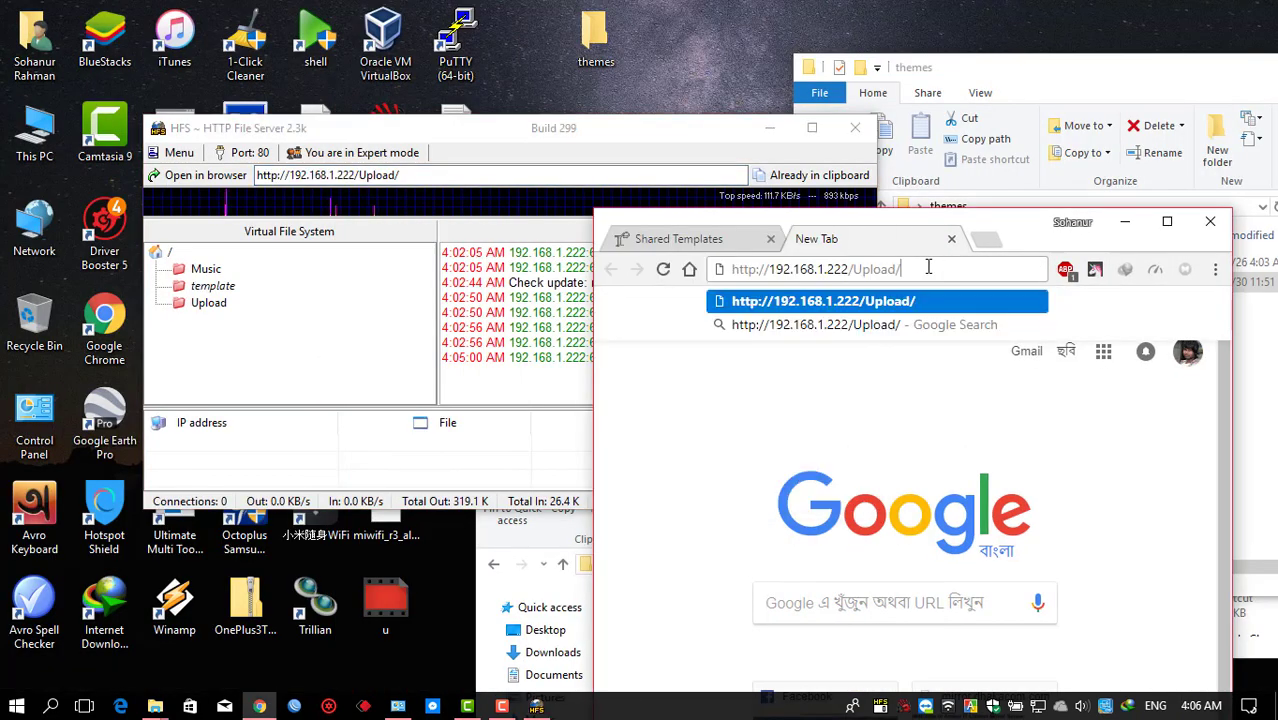
key(Return)
double_click(1030, 228)
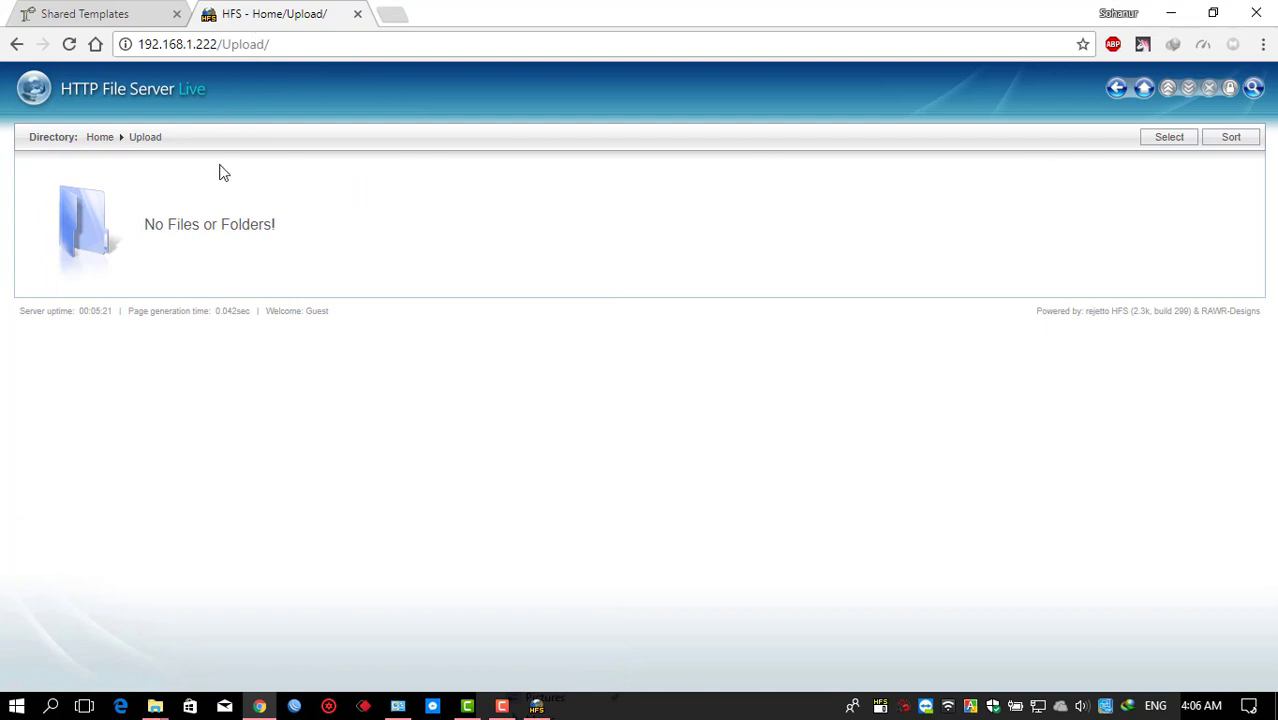
Examine the page's Upload Files form, close it, and bring the HFS window in front of the reduced browser window.
click(1170, 92)
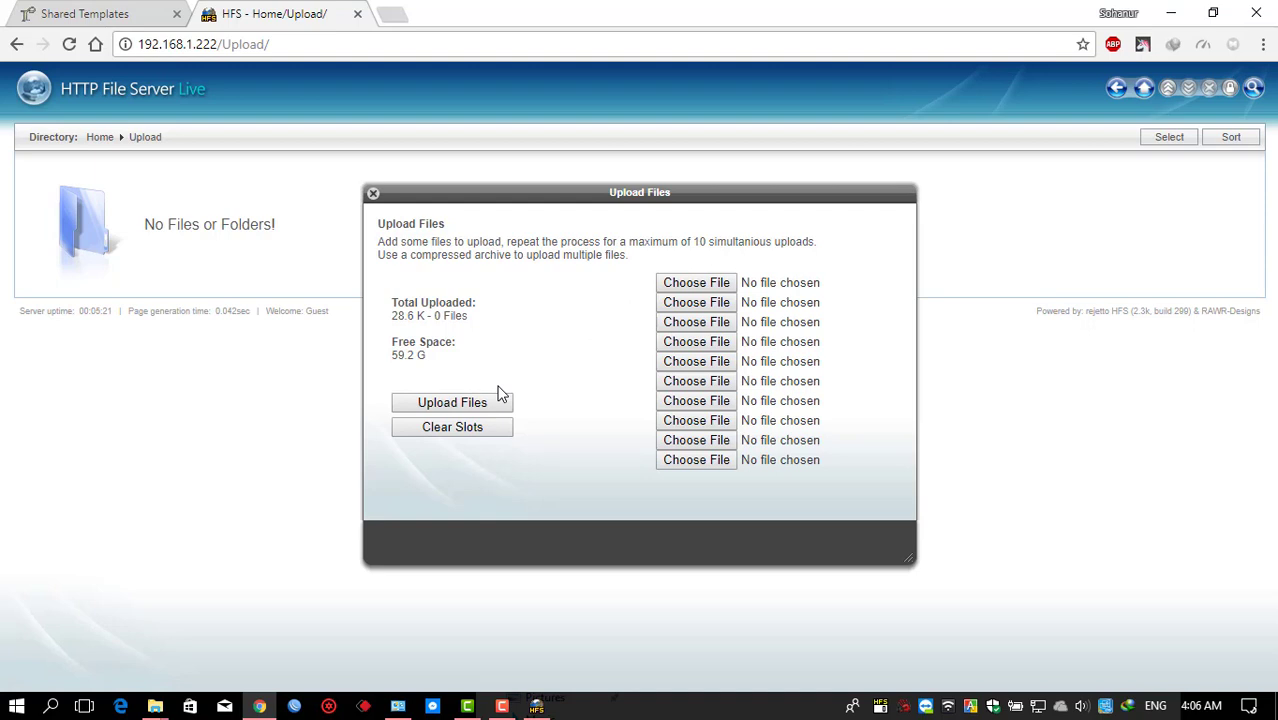
click(373, 195)
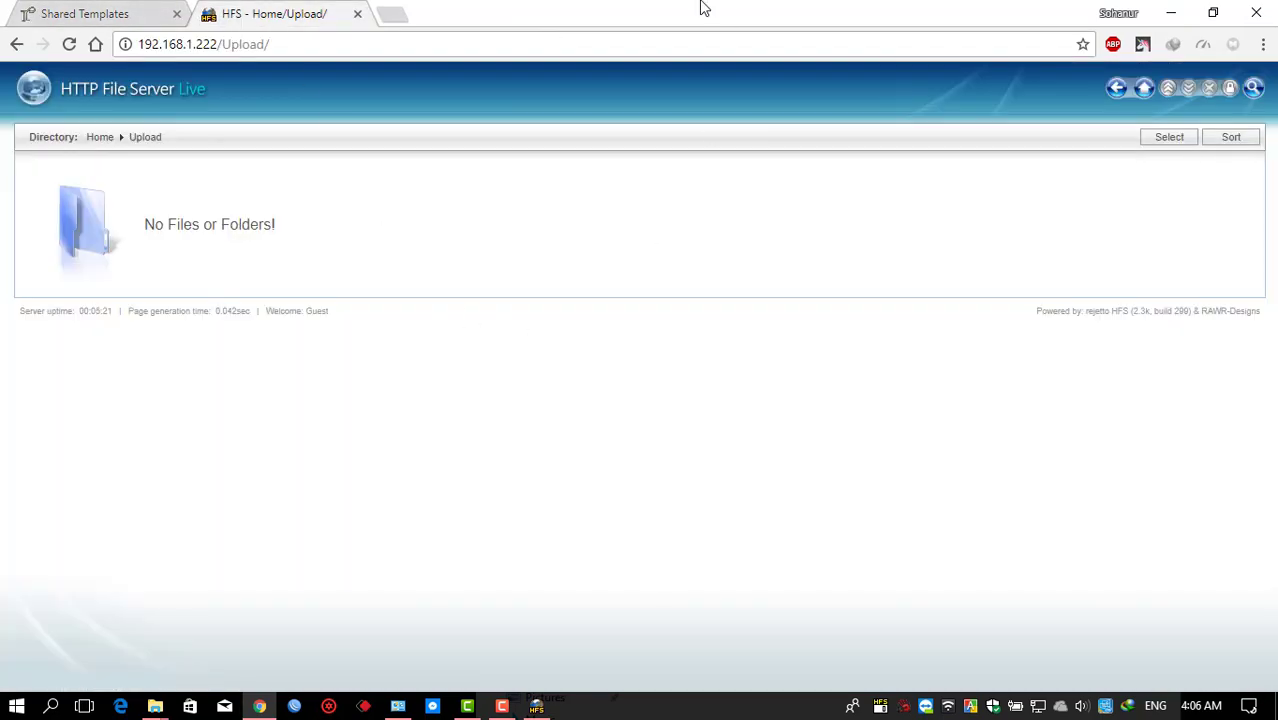
double_click(703, 8)
drag(587, 133, 567, 158)
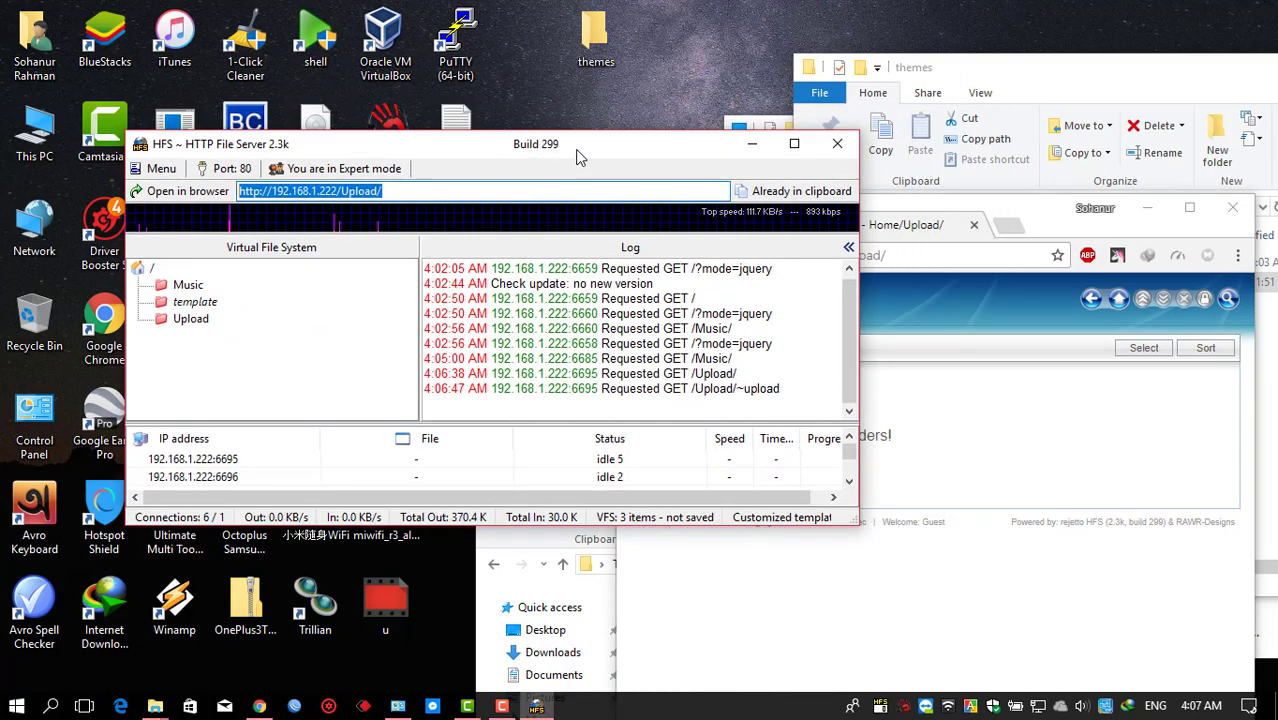